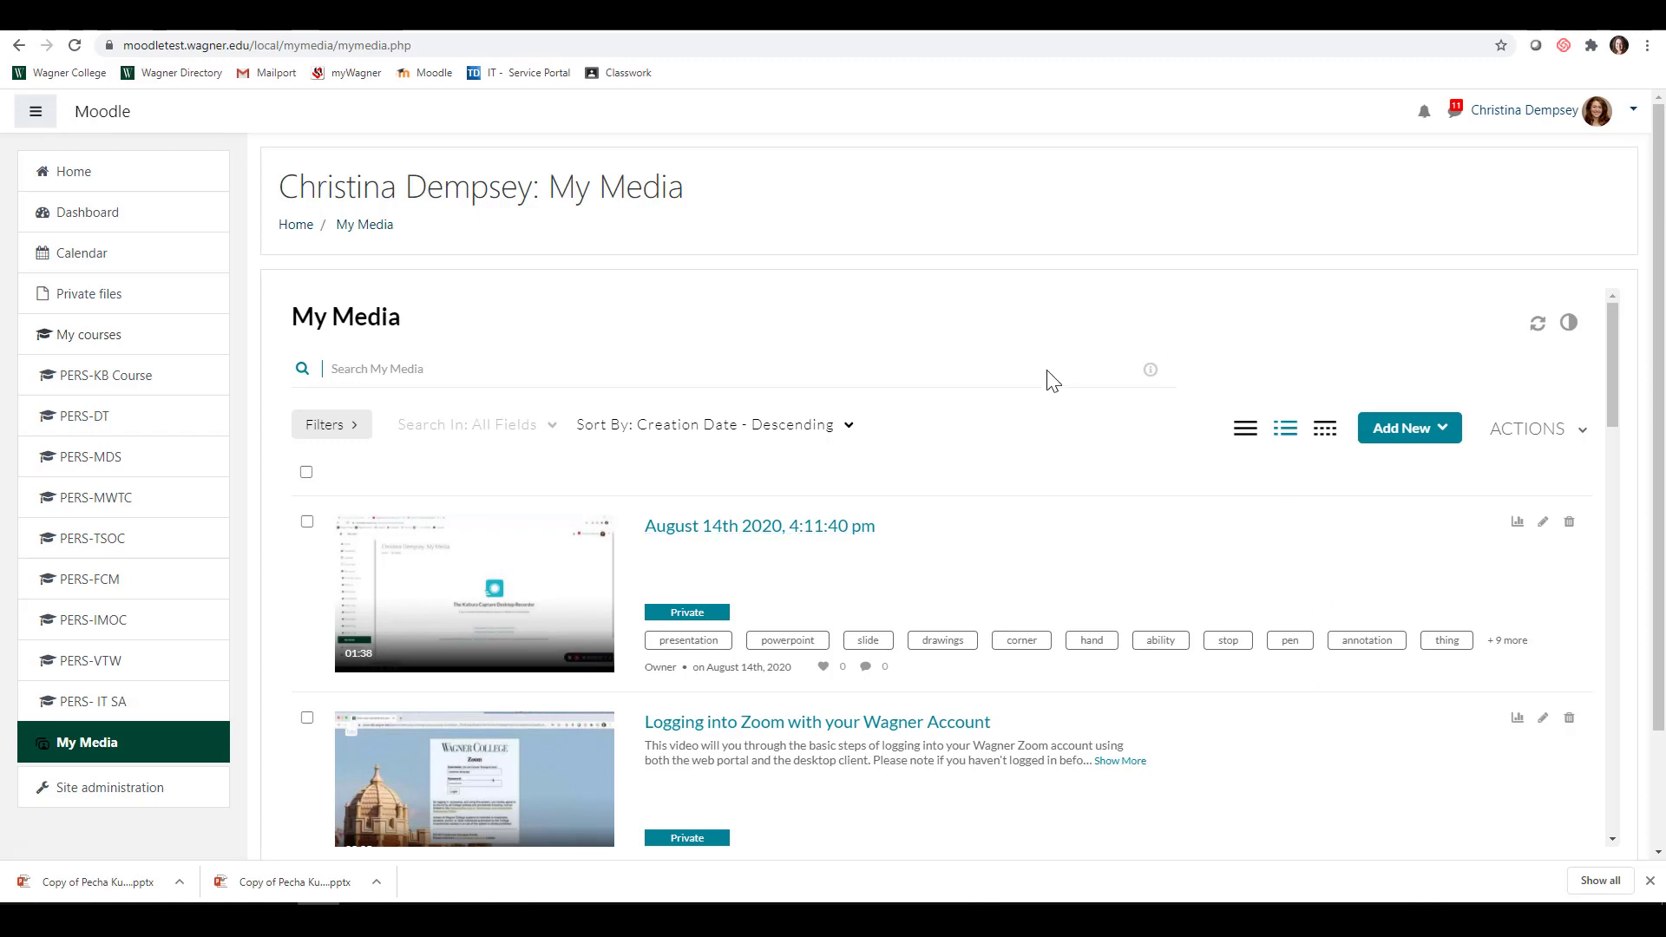
Step: Start a new Video Quiz from the Add New menu to reach Media Selection
{"action": "left_click", "coordinate": [1394, 434]}
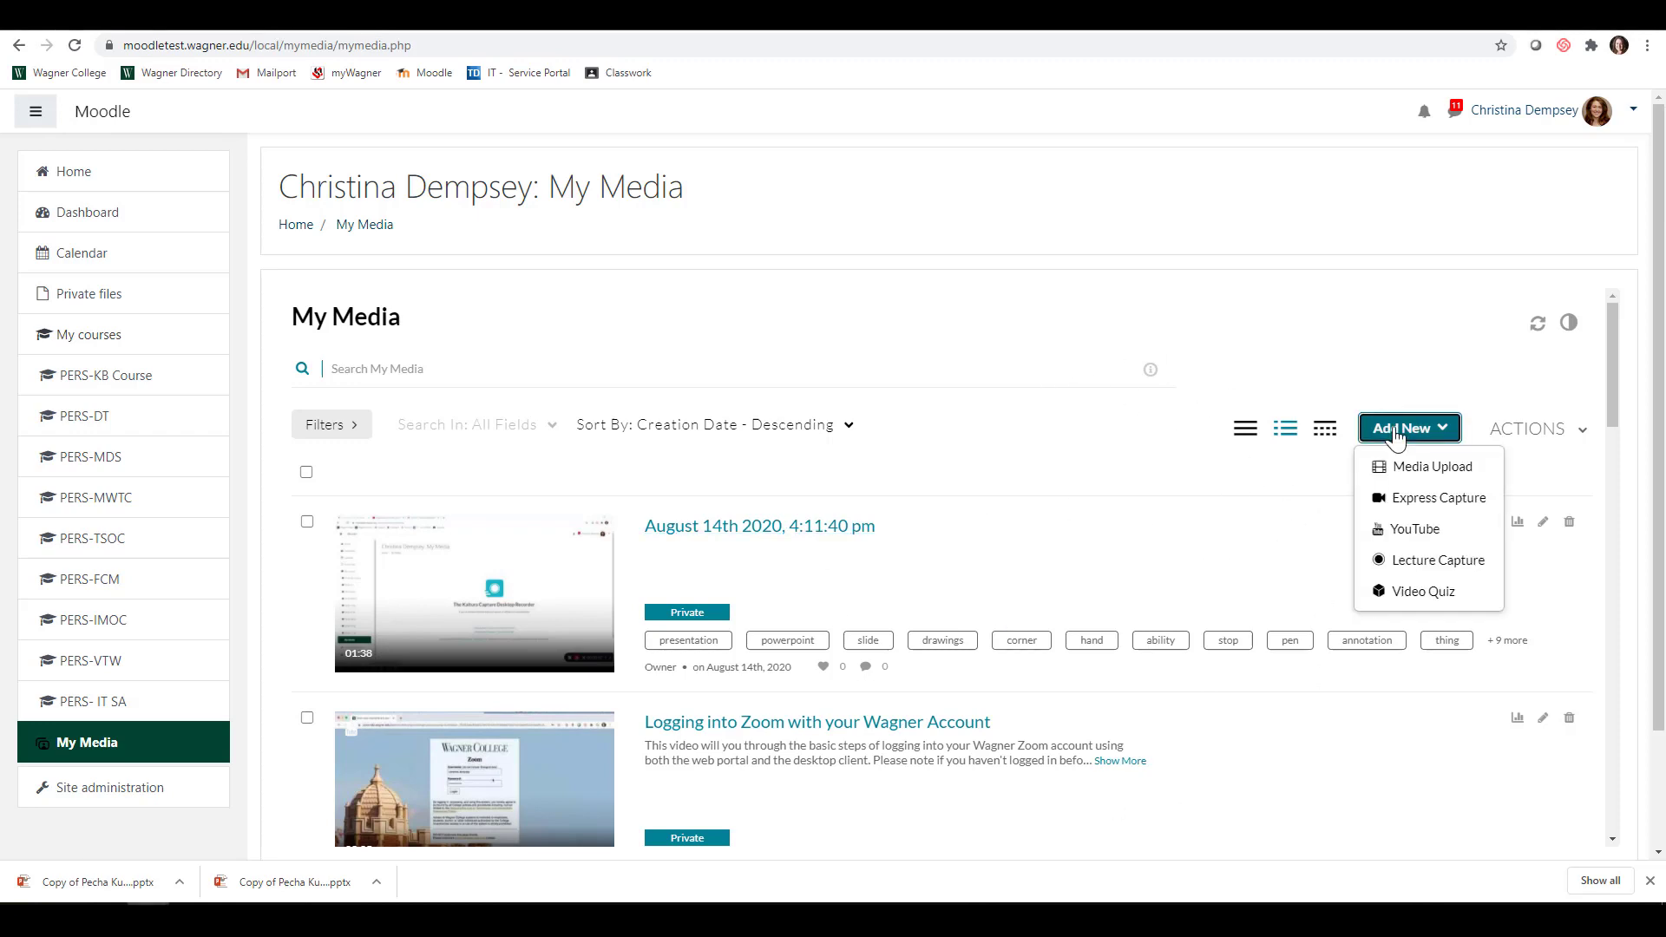
{"action": "left_click", "coordinate": [1395, 599]}
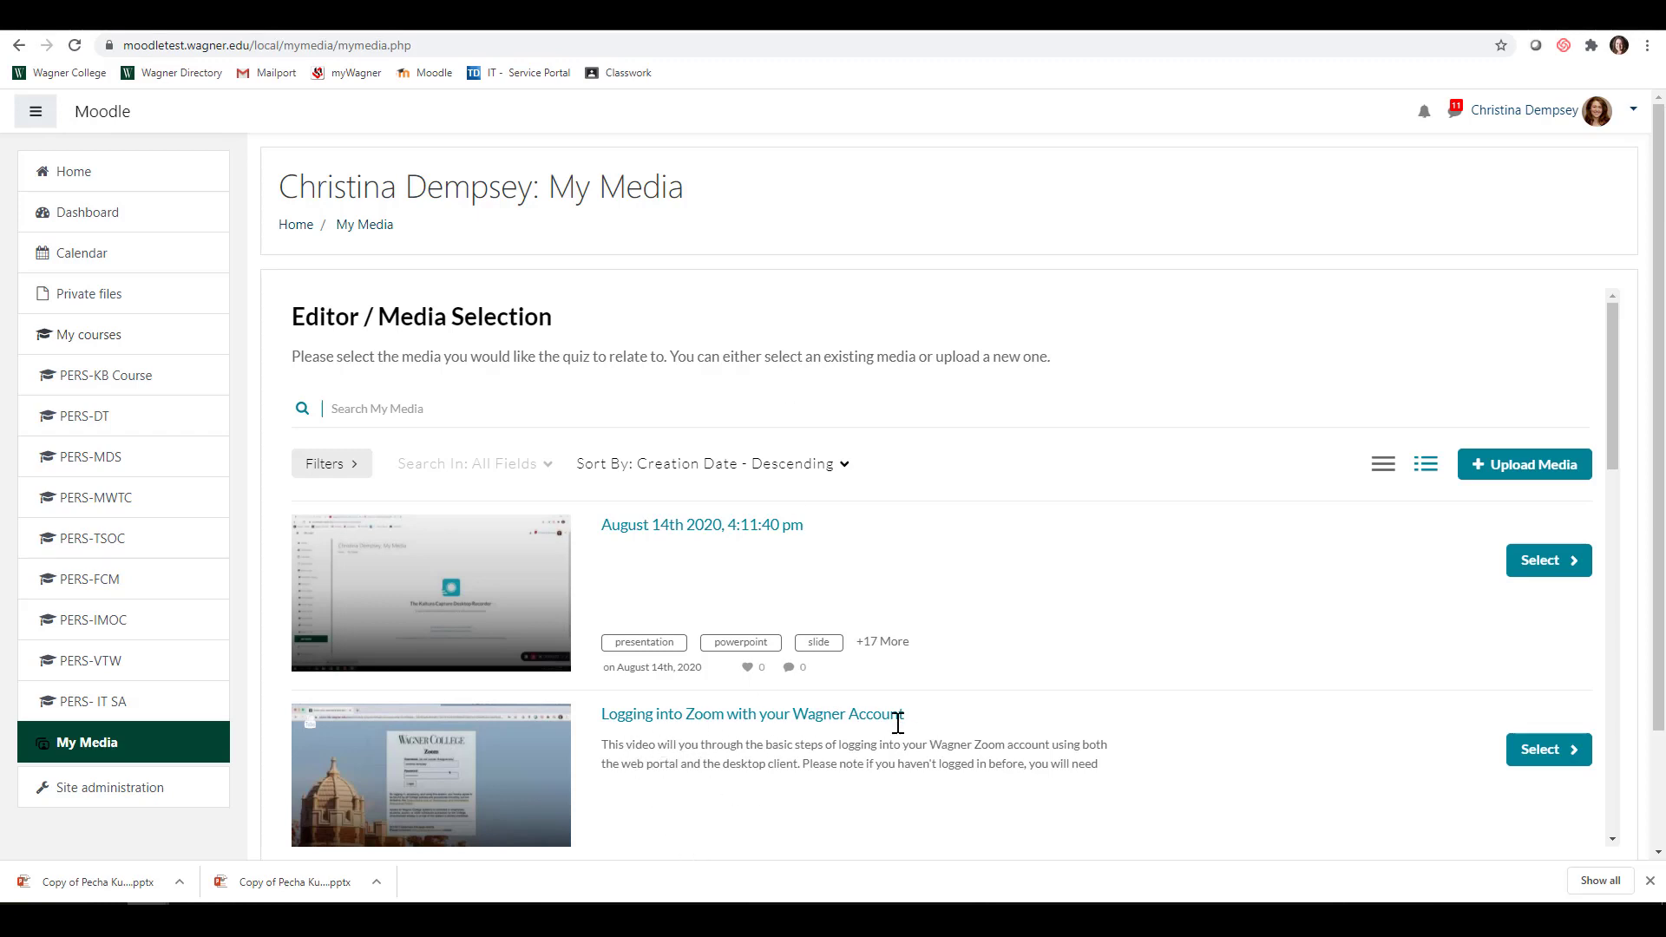
Step: Build the quiz on 'Logging into Zoom with your Wagner Account' and disable Allow Download of Questions List
{"action": "left_click", "coordinate": [1521, 752]}
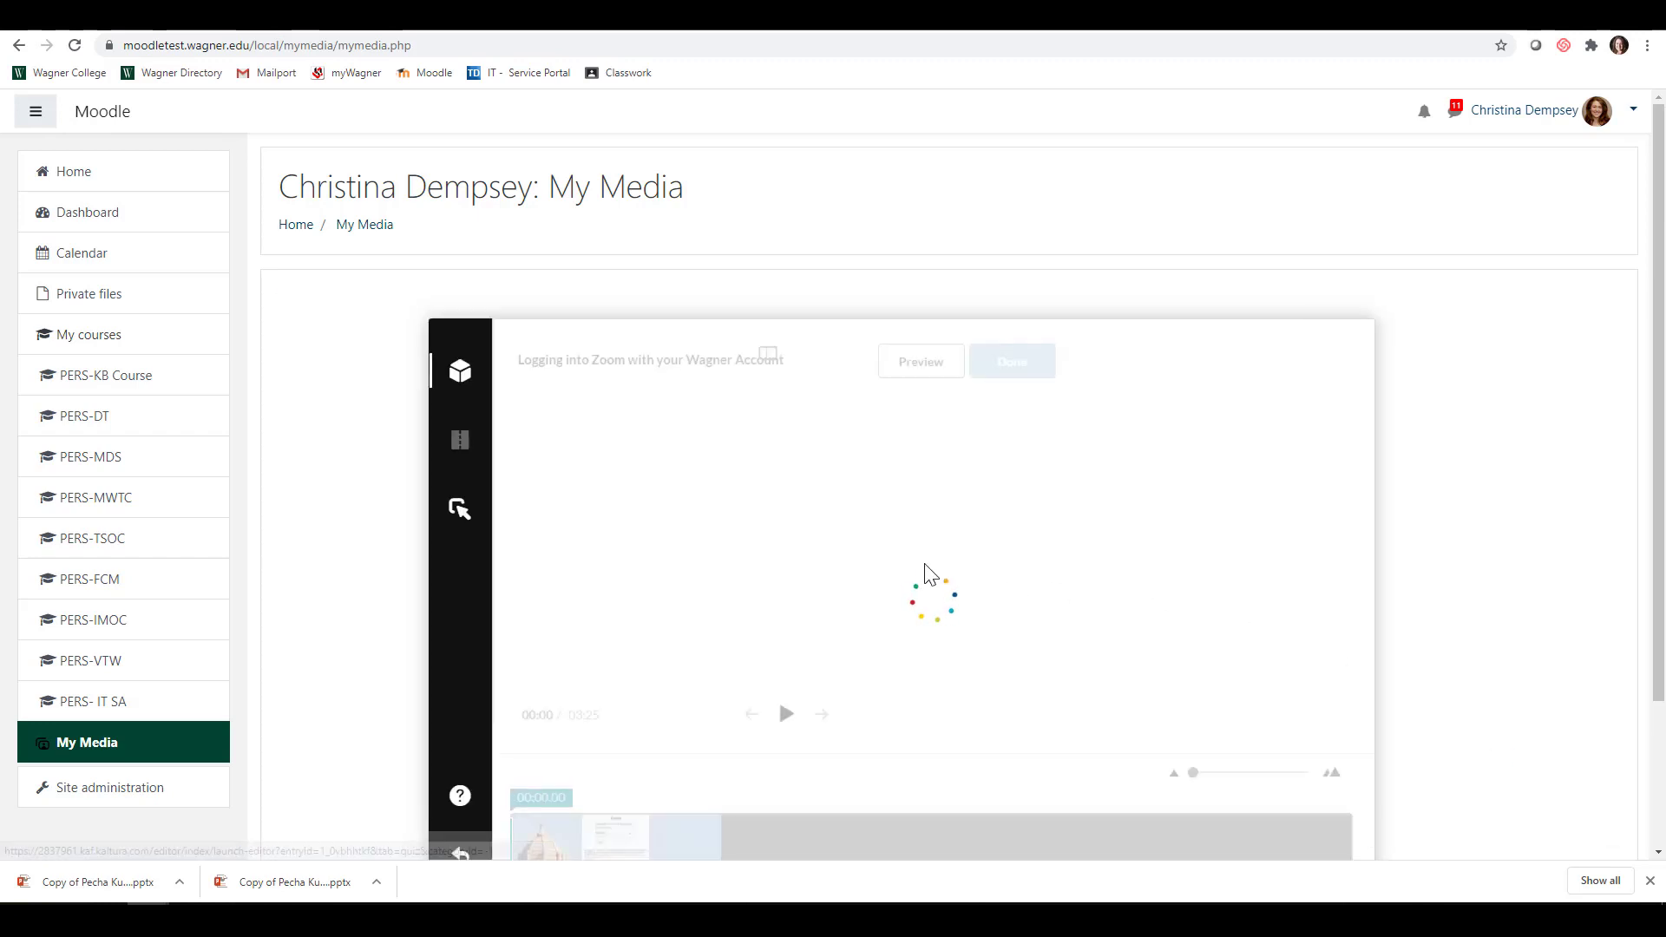
{"action": "scroll", "coordinate": [925, 573], "scroll_direction": "down", "scroll_amount": 1}
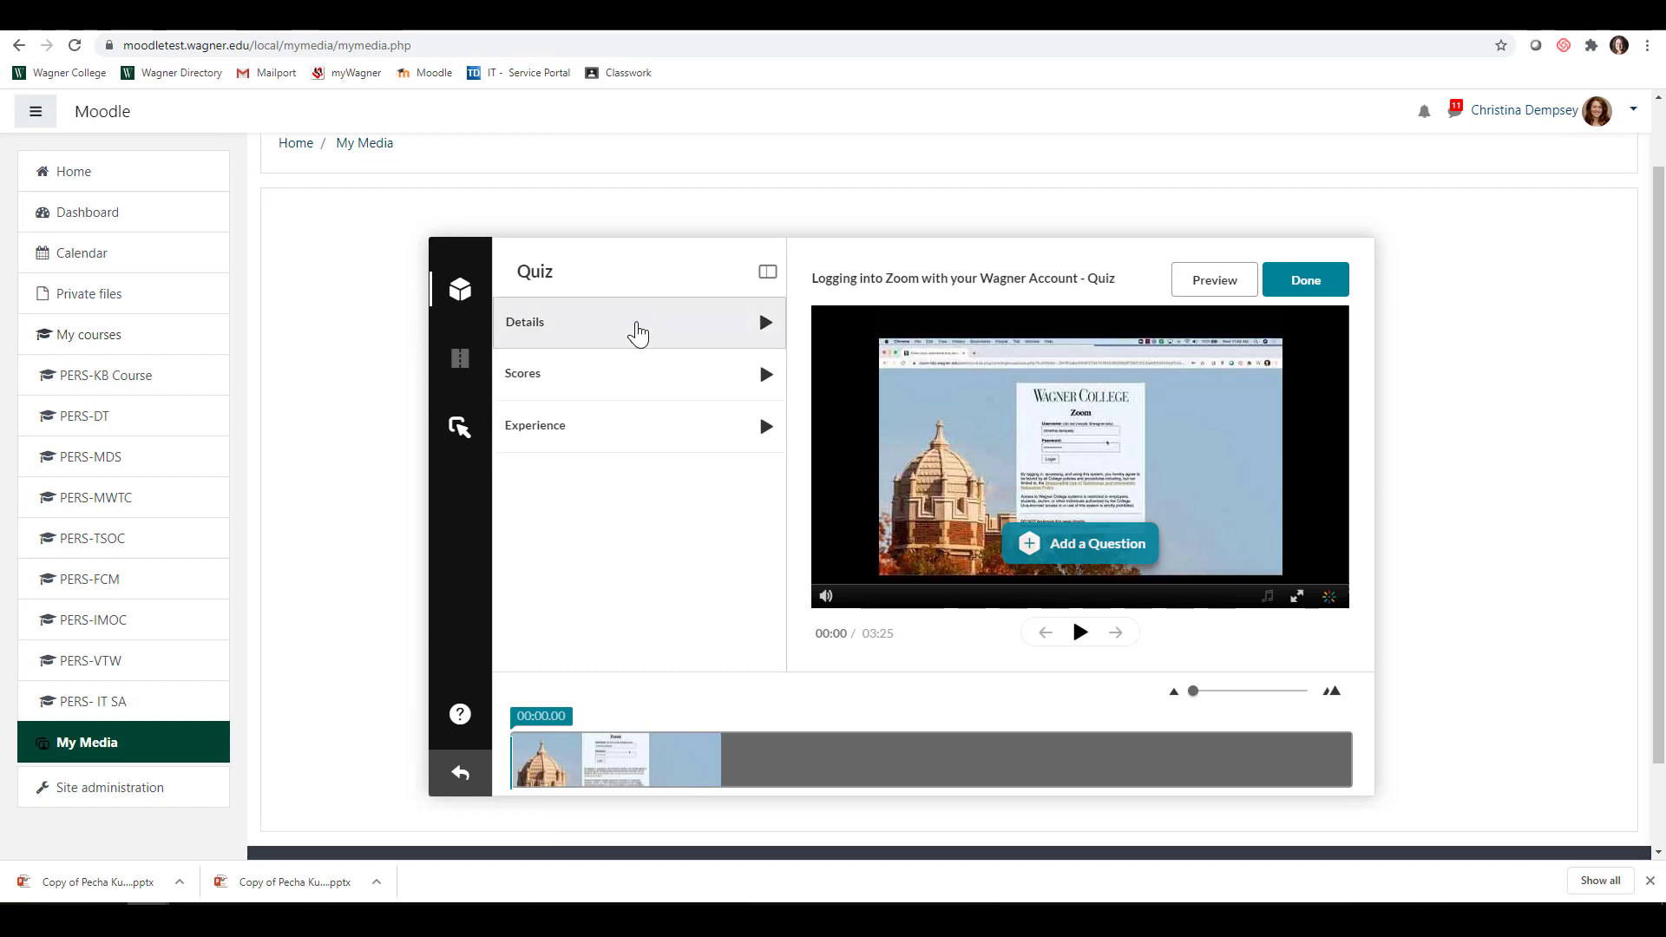
{"action": "left_click", "coordinate": [637, 332]}
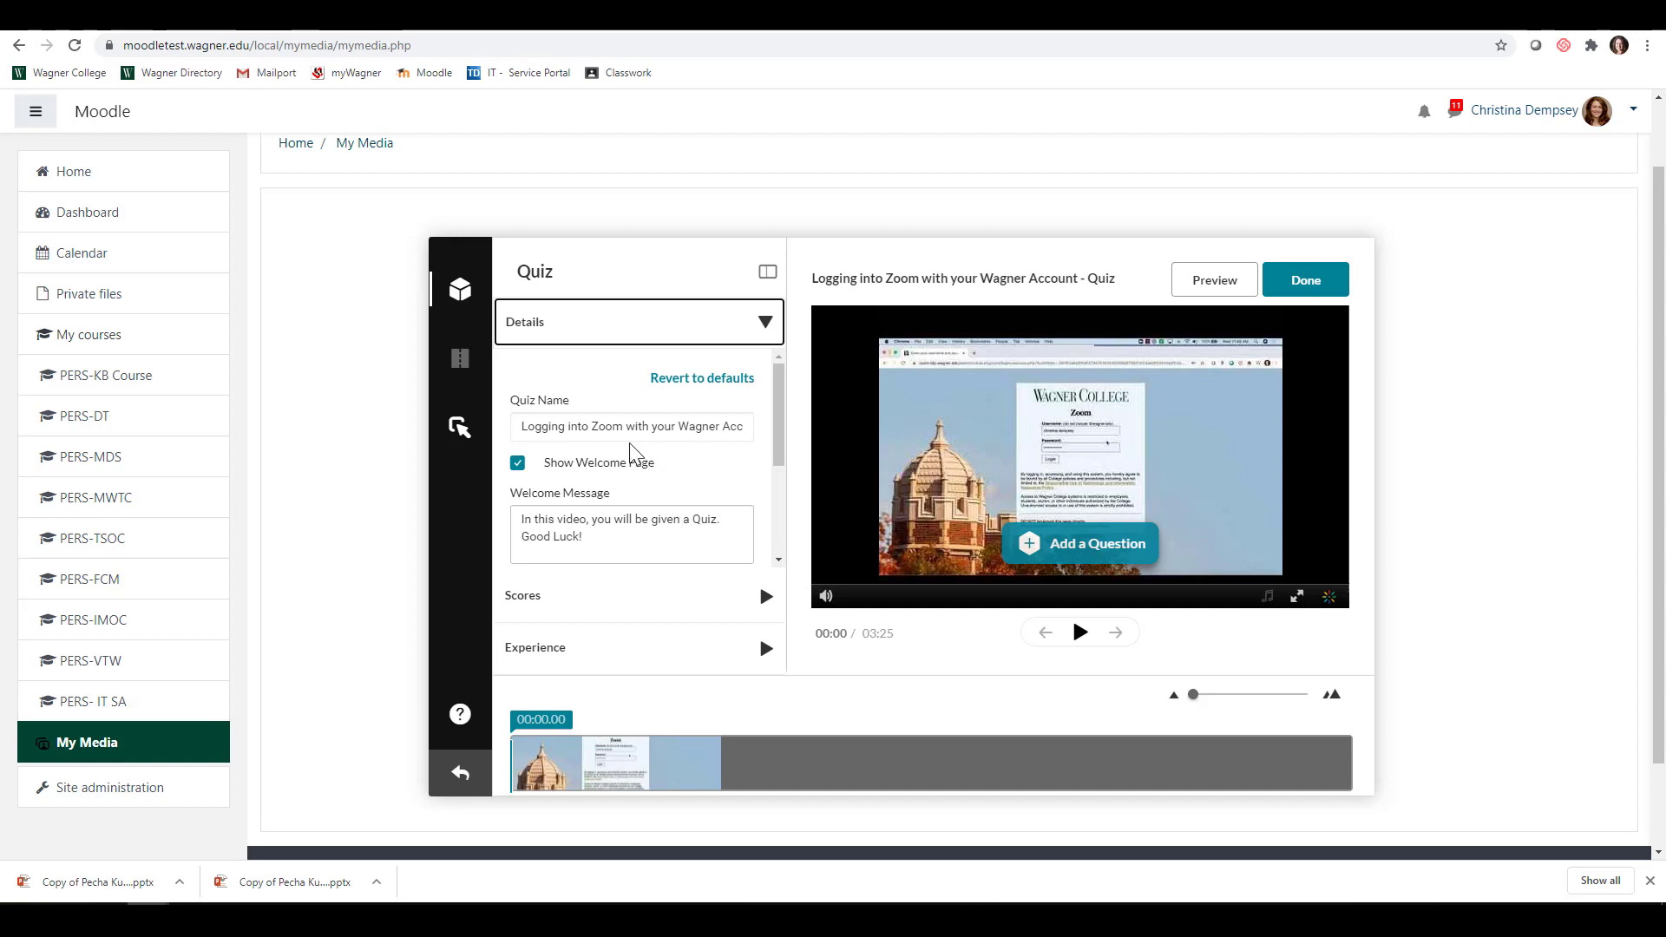
{"action": "scroll", "coordinate": [612, 431], "scroll_direction": "down", "scroll_amount": 1}
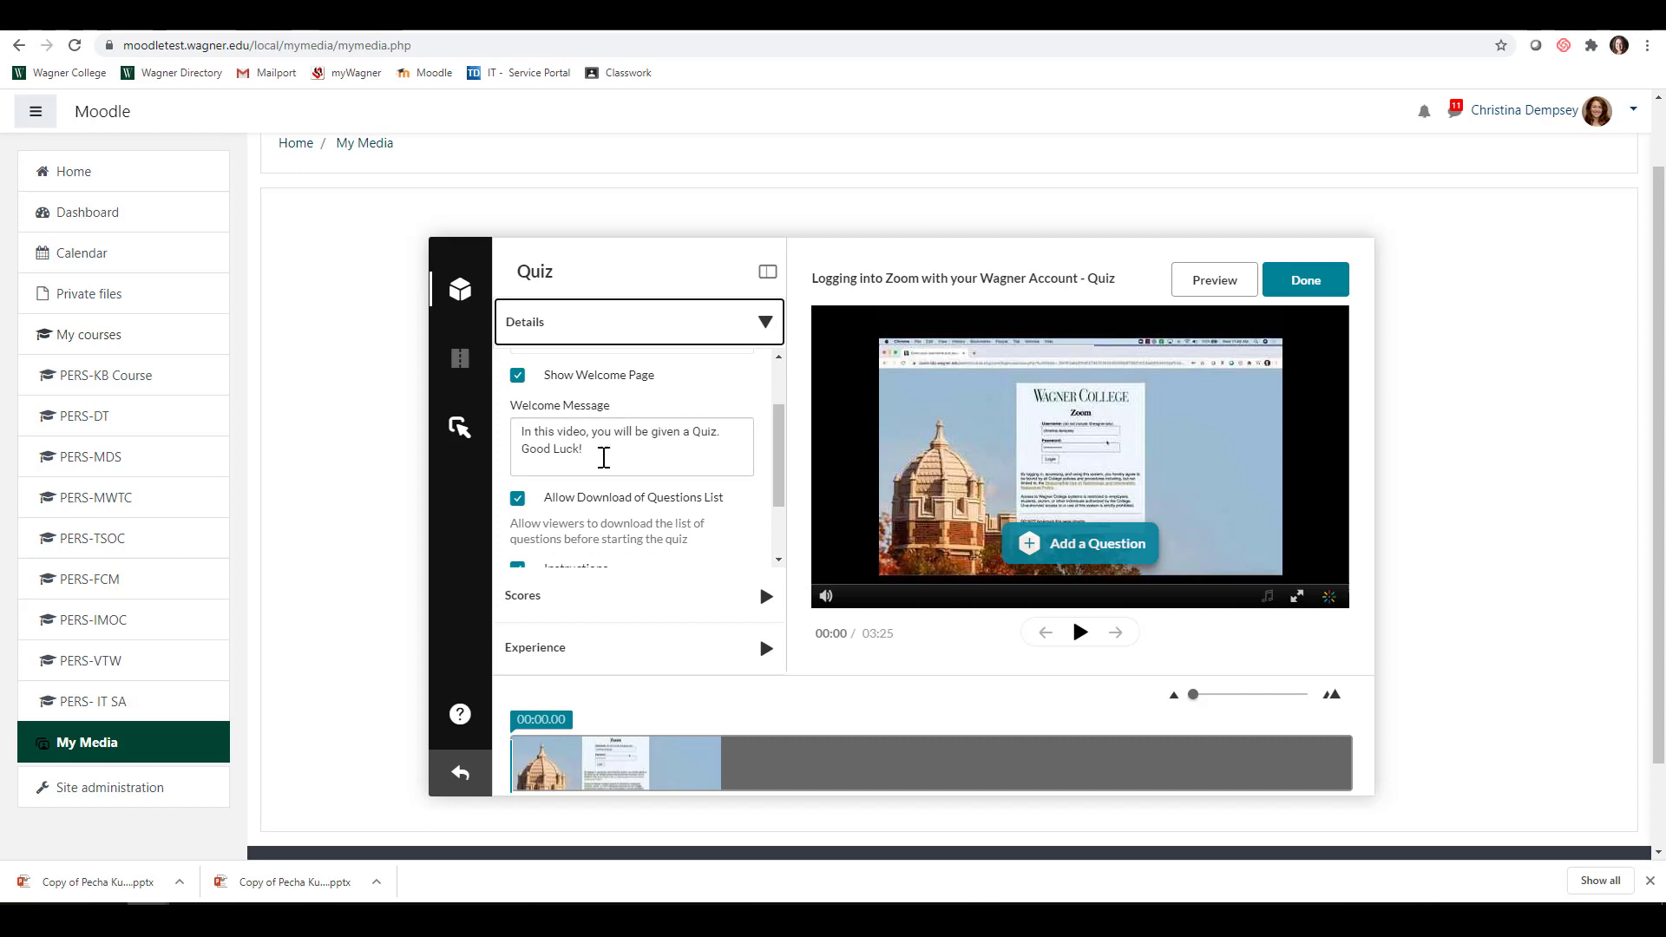
{"action": "scroll", "coordinate": [656, 444], "scroll_direction": "down", "scroll_amount": 1}
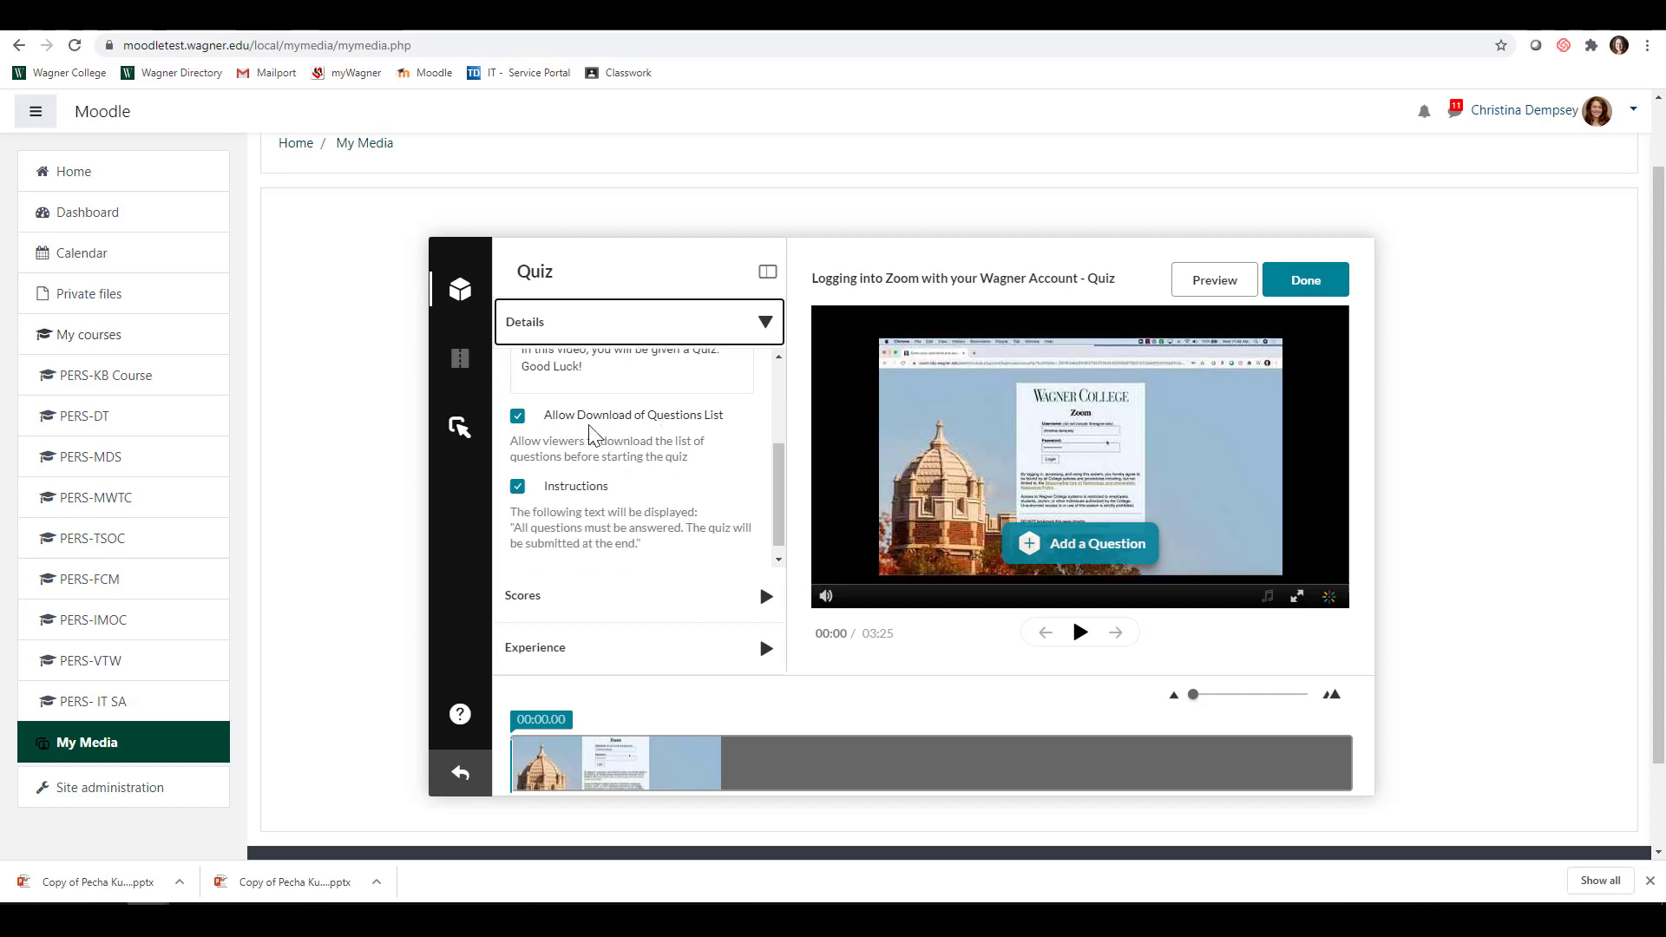
{"action": "left_click", "coordinate": [518, 419]}
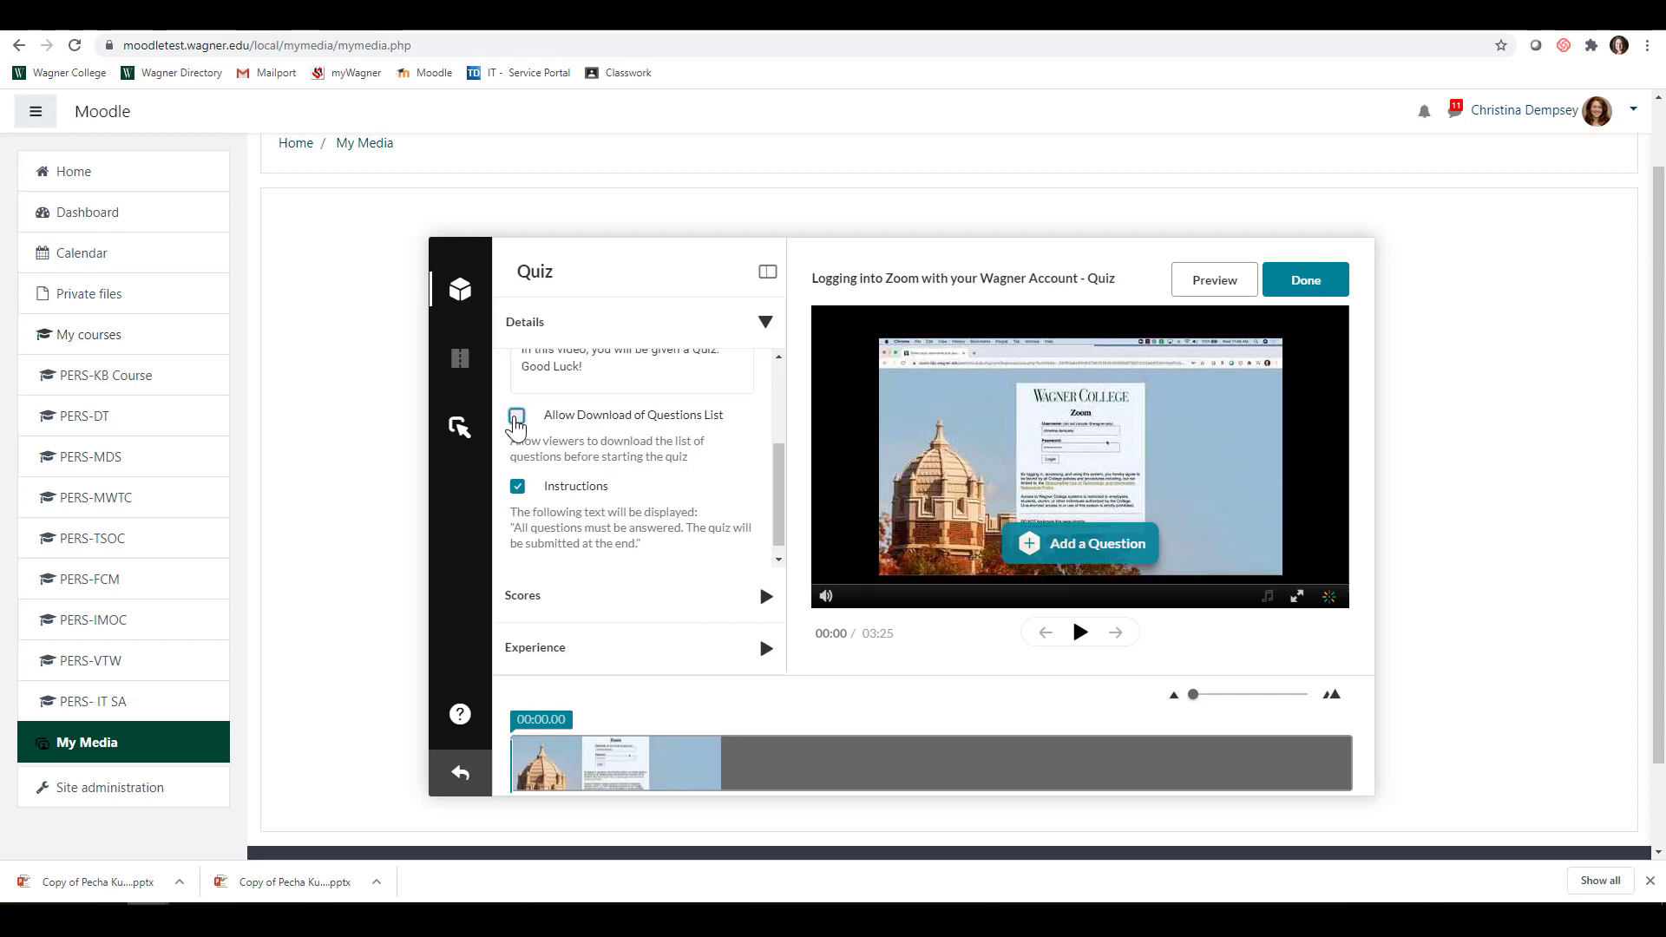
{"action": "scroll", "coordinate": [583, 494], "scroll_direction": "down", "scroll_amount": 1}
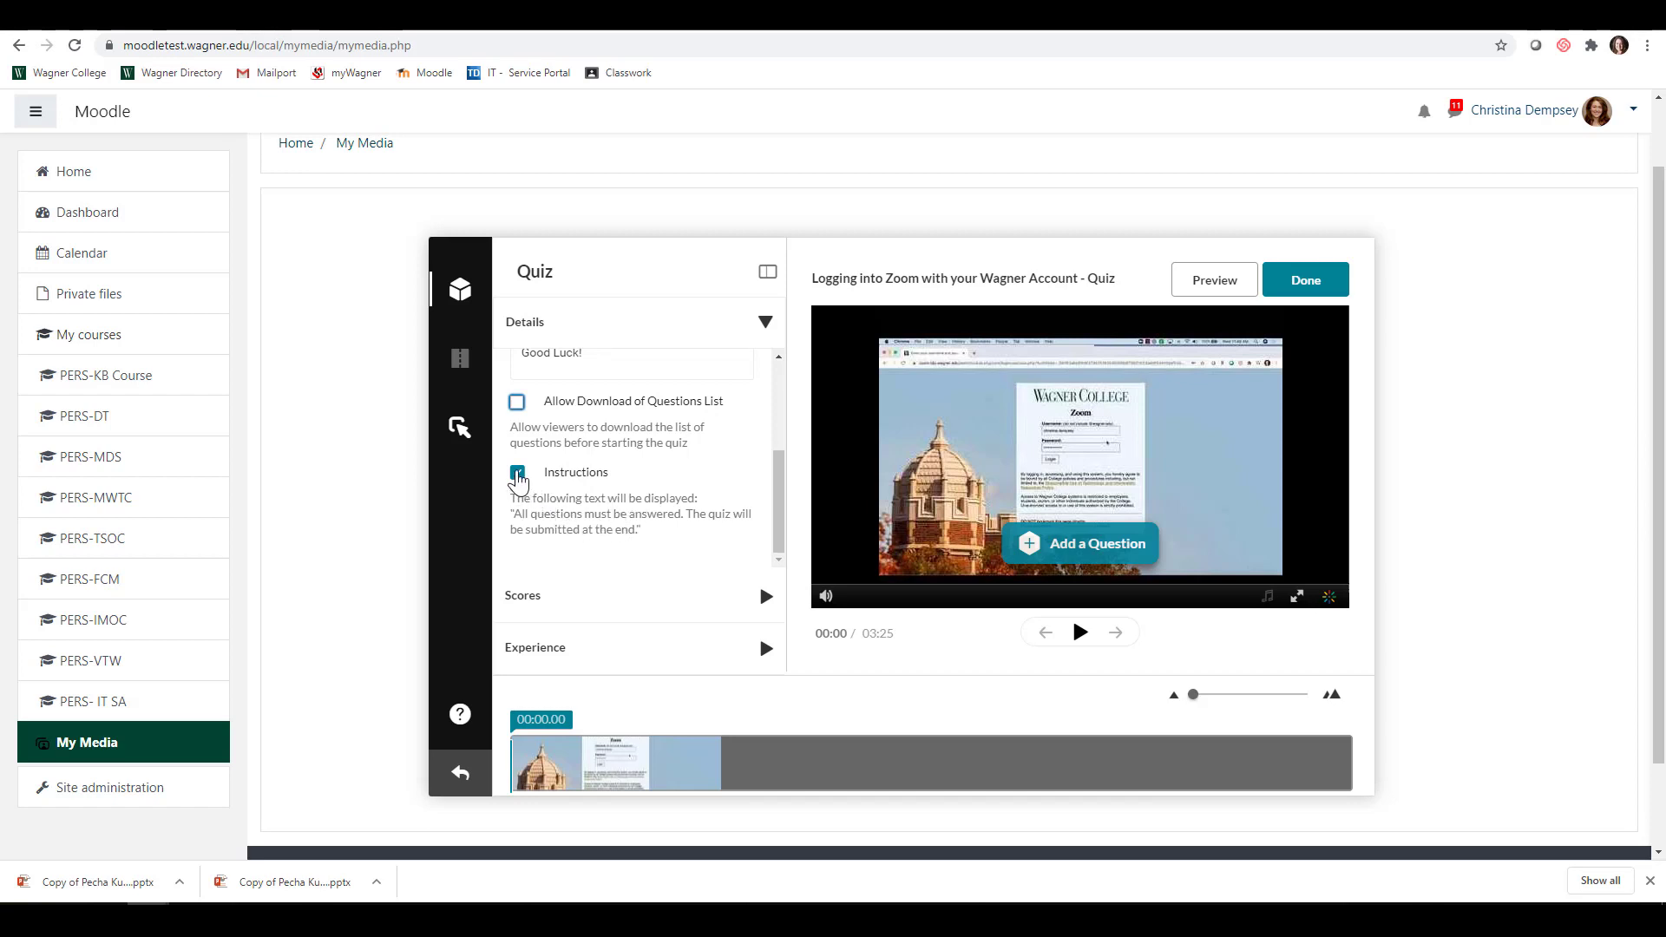
Step: In the Scores settings, uncheck Include Answers while keeping scores shown after submission
{"action": "left_click", "coordinate": [531, 597]}
{"action": "left_click", "coordinate": [534, 379]}
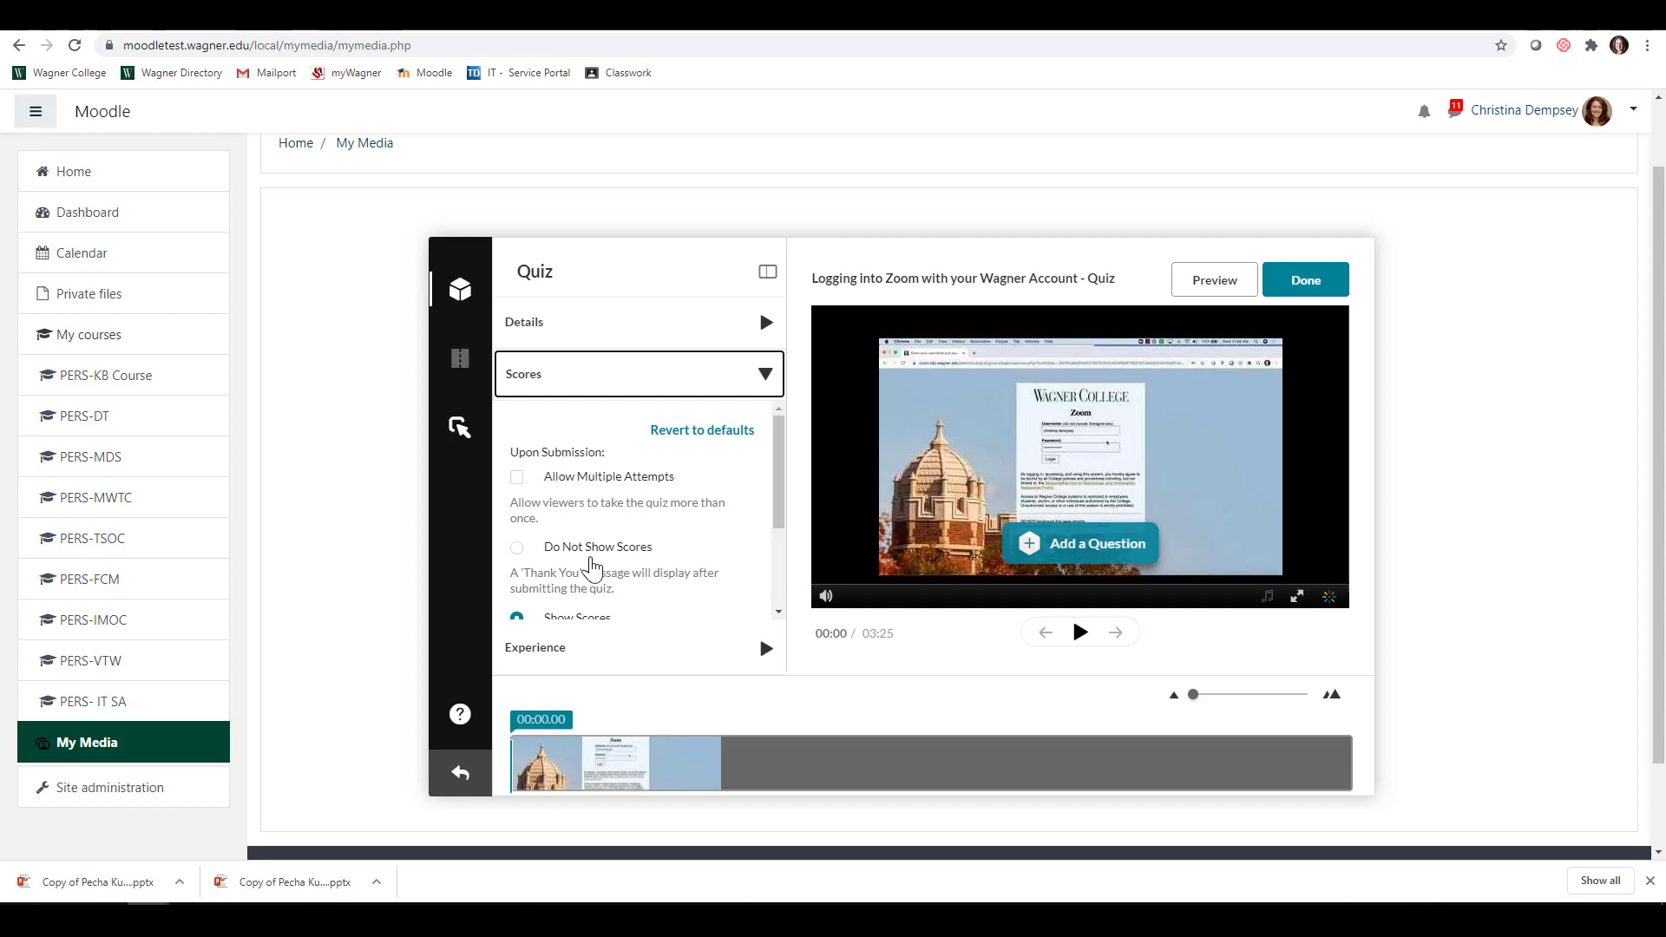
{"action": "scroll", "coordinate": [593, 569], "scroll_direction": "down", "scroll_amount": 1}
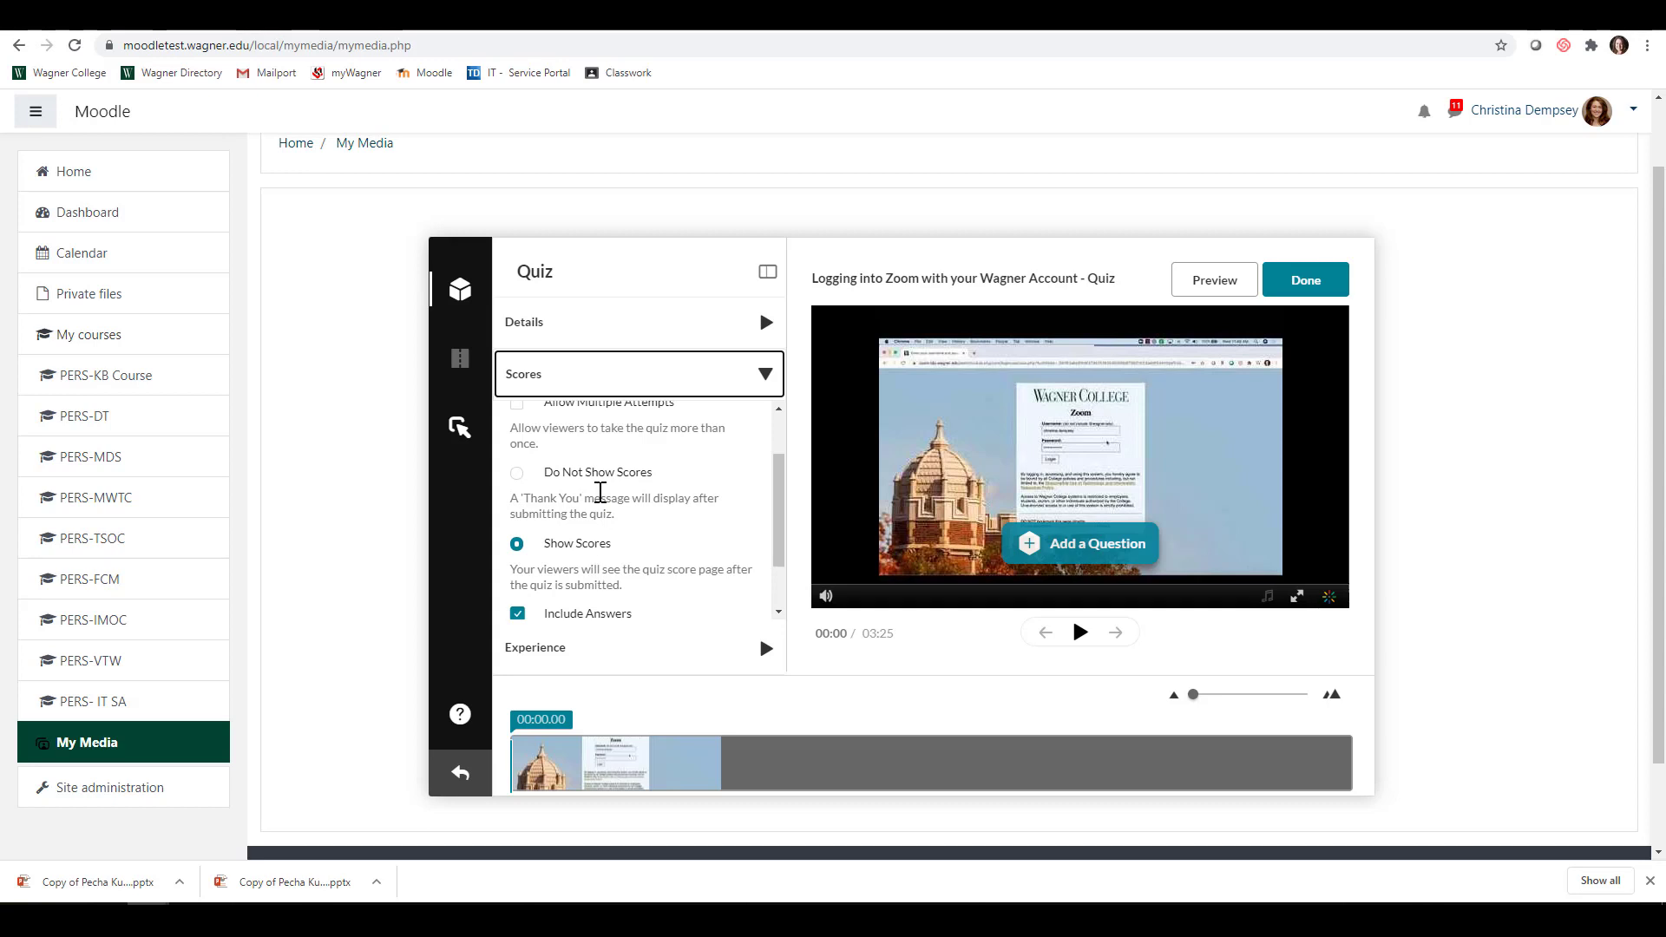
{"action": "scroll", "coordinate": [599, 492], "scroll_direction": "down", "scroll_amount": 1}
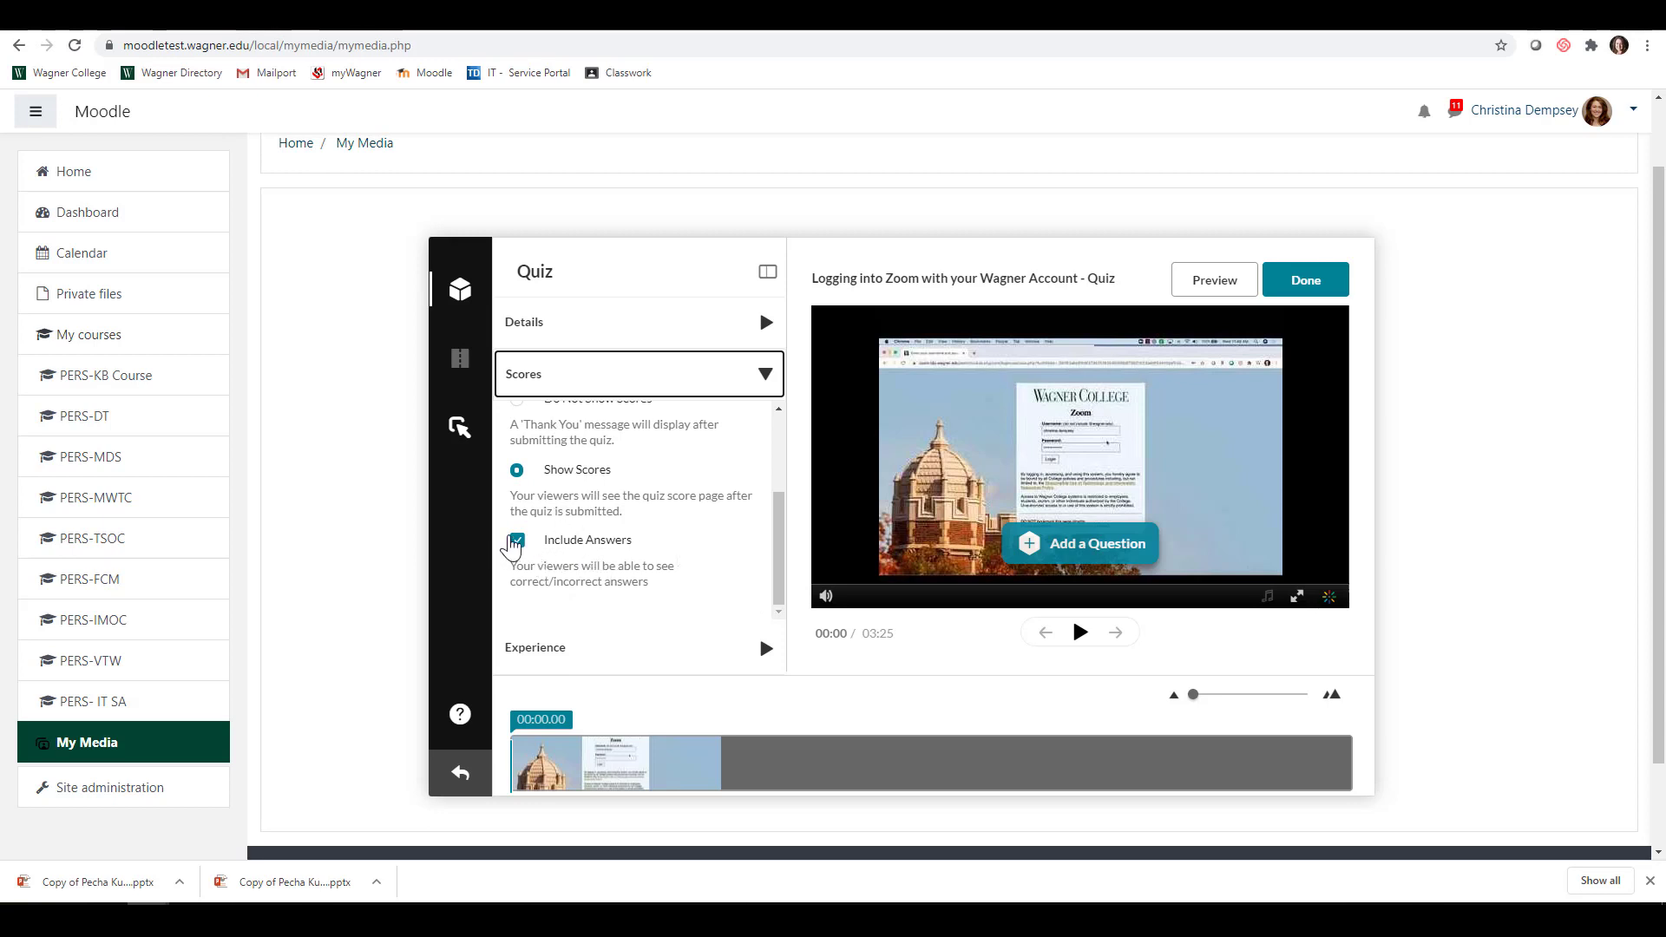
{"action": "left_click", "coordinate": [519, 545]}
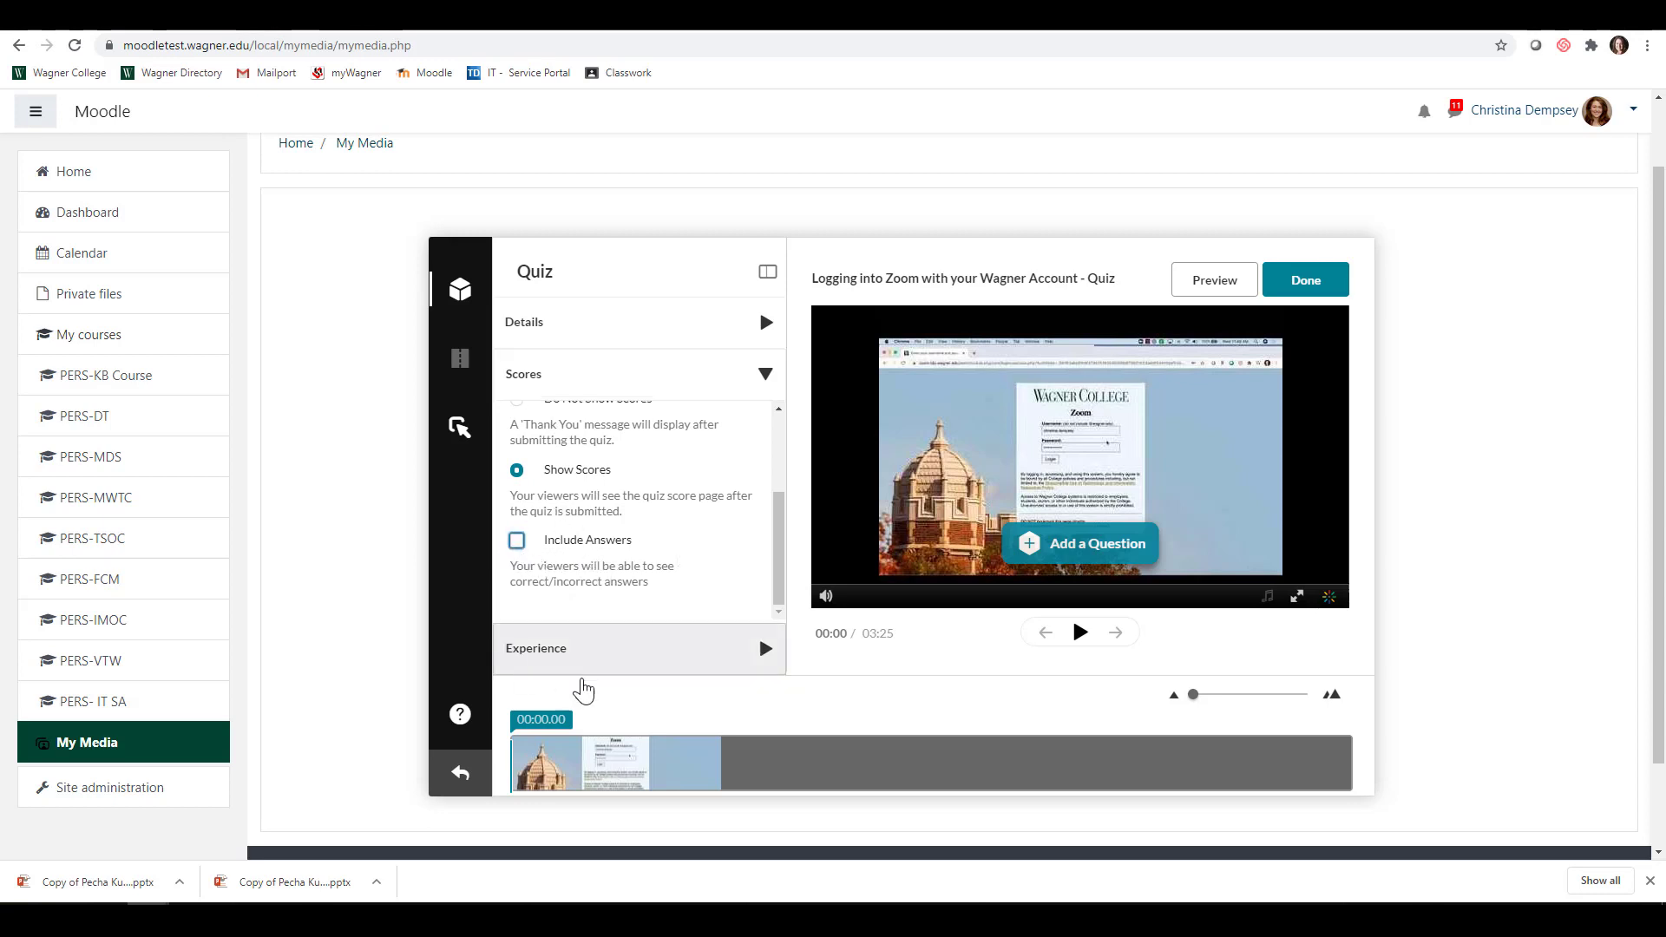
Step: Expand the Experience settings and review them, leaving skipping and answer changes allowed
{"action": "left_click", "coordinate": [584, 673]}
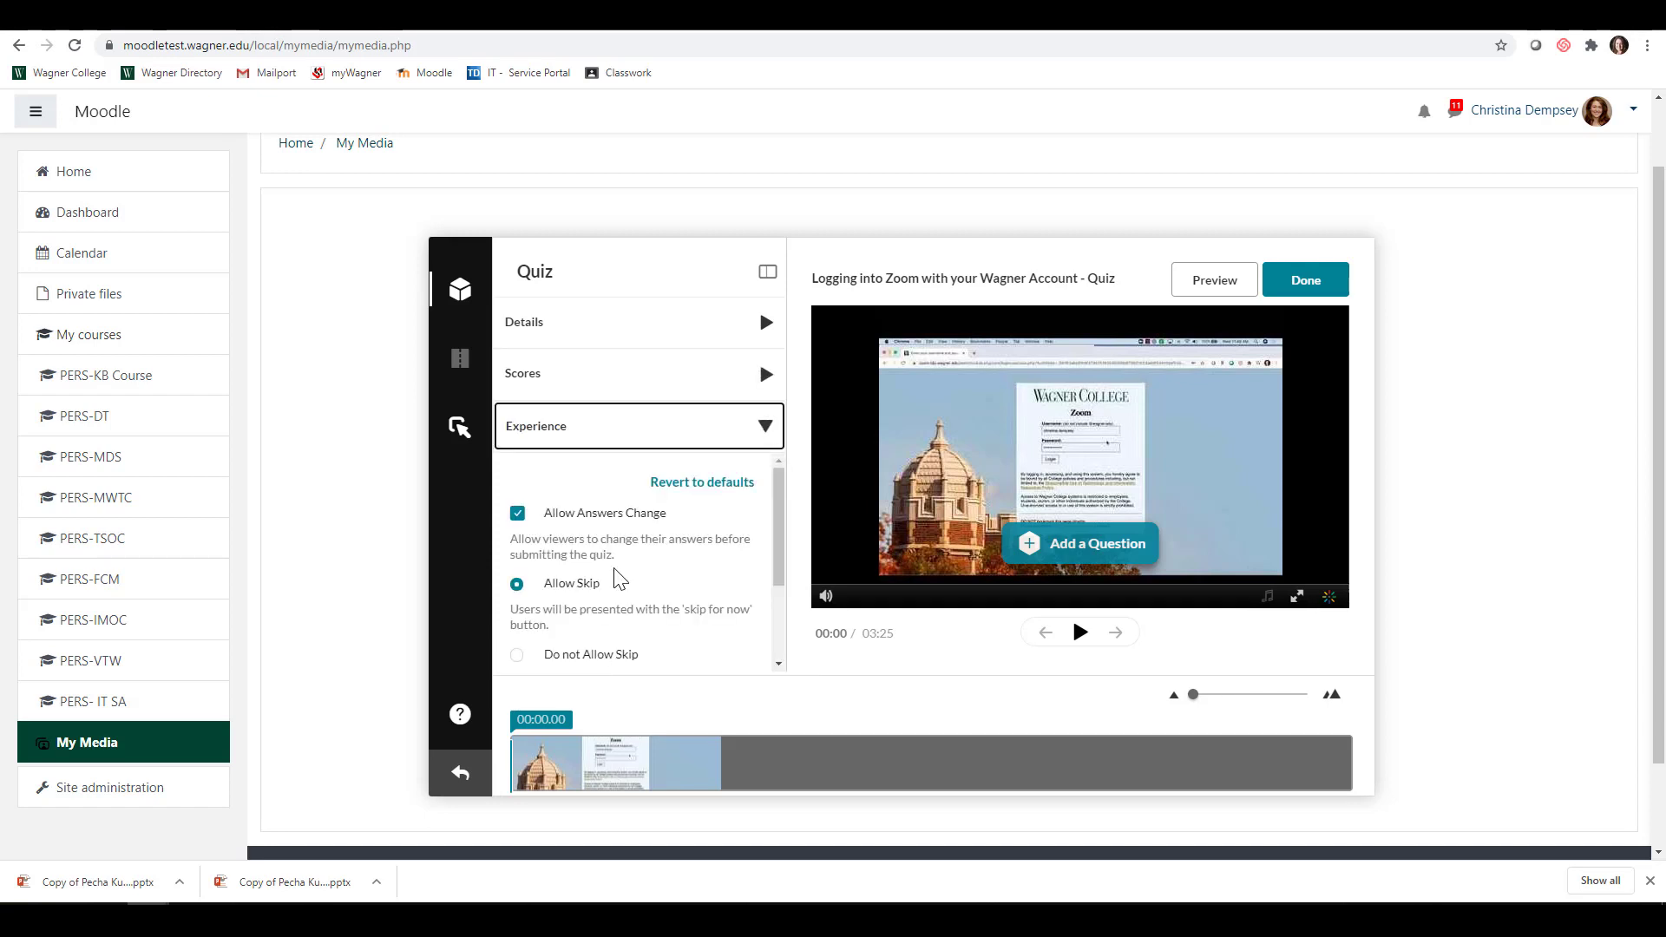
{"action": "scroll", "coordinate": [616, 581], "scroll_direction": "down", "scroll_amount": 1}
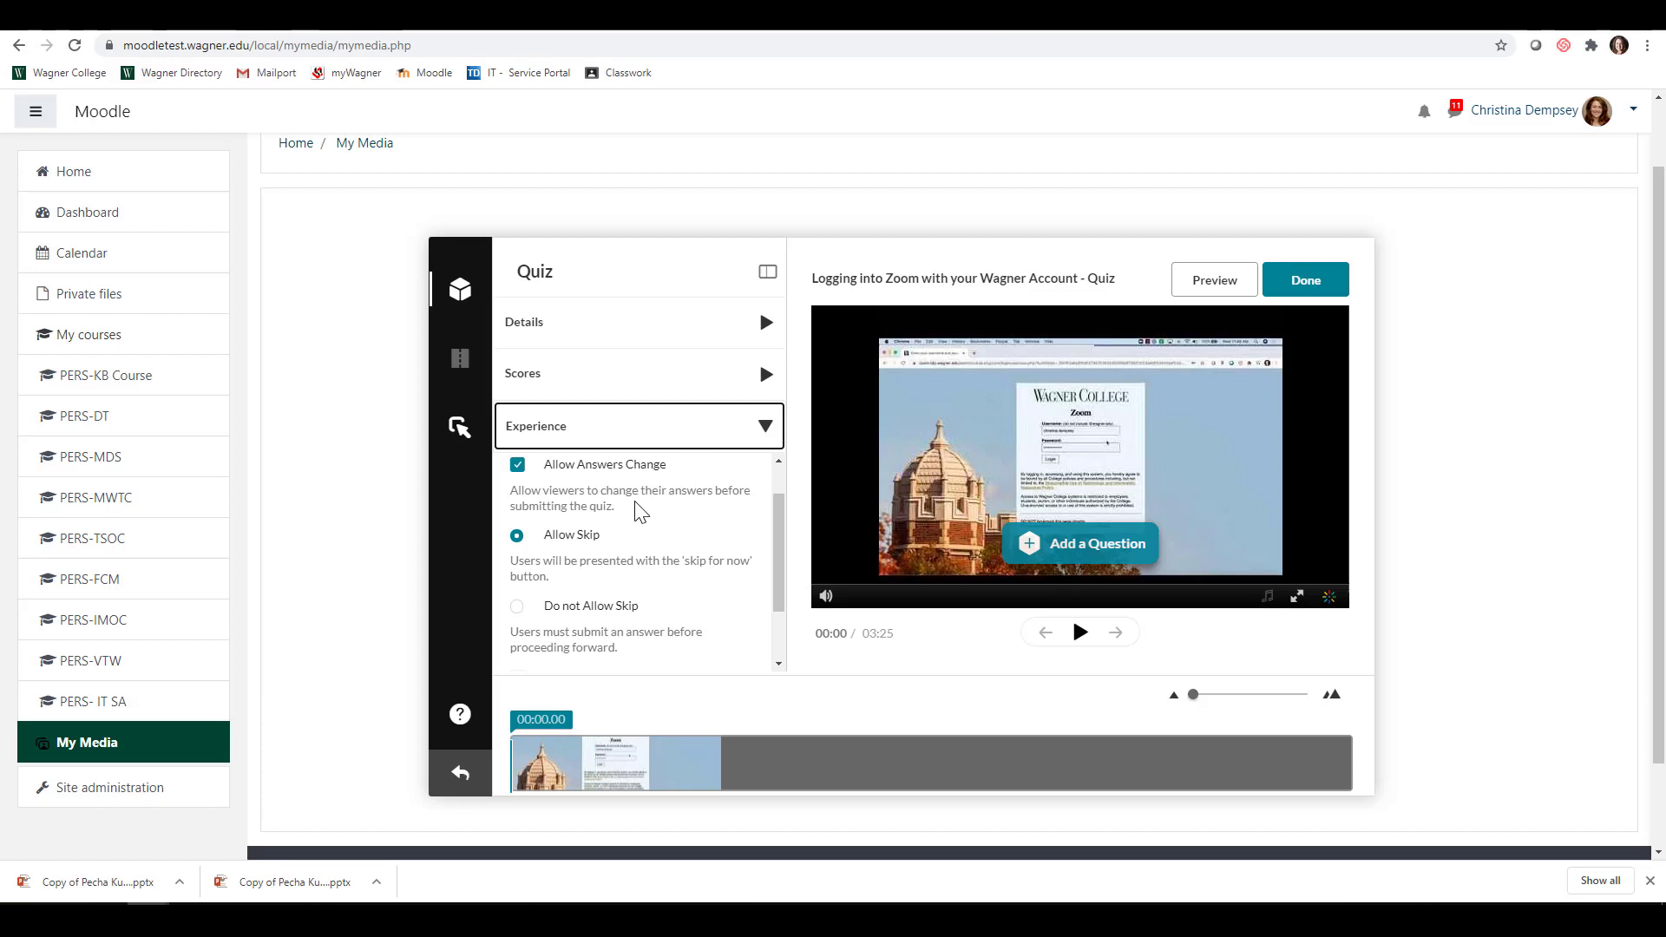
{"action": "scroll", "coordinate": [599, 563], "scroll_direction": "down", "scroll_amount": 1}
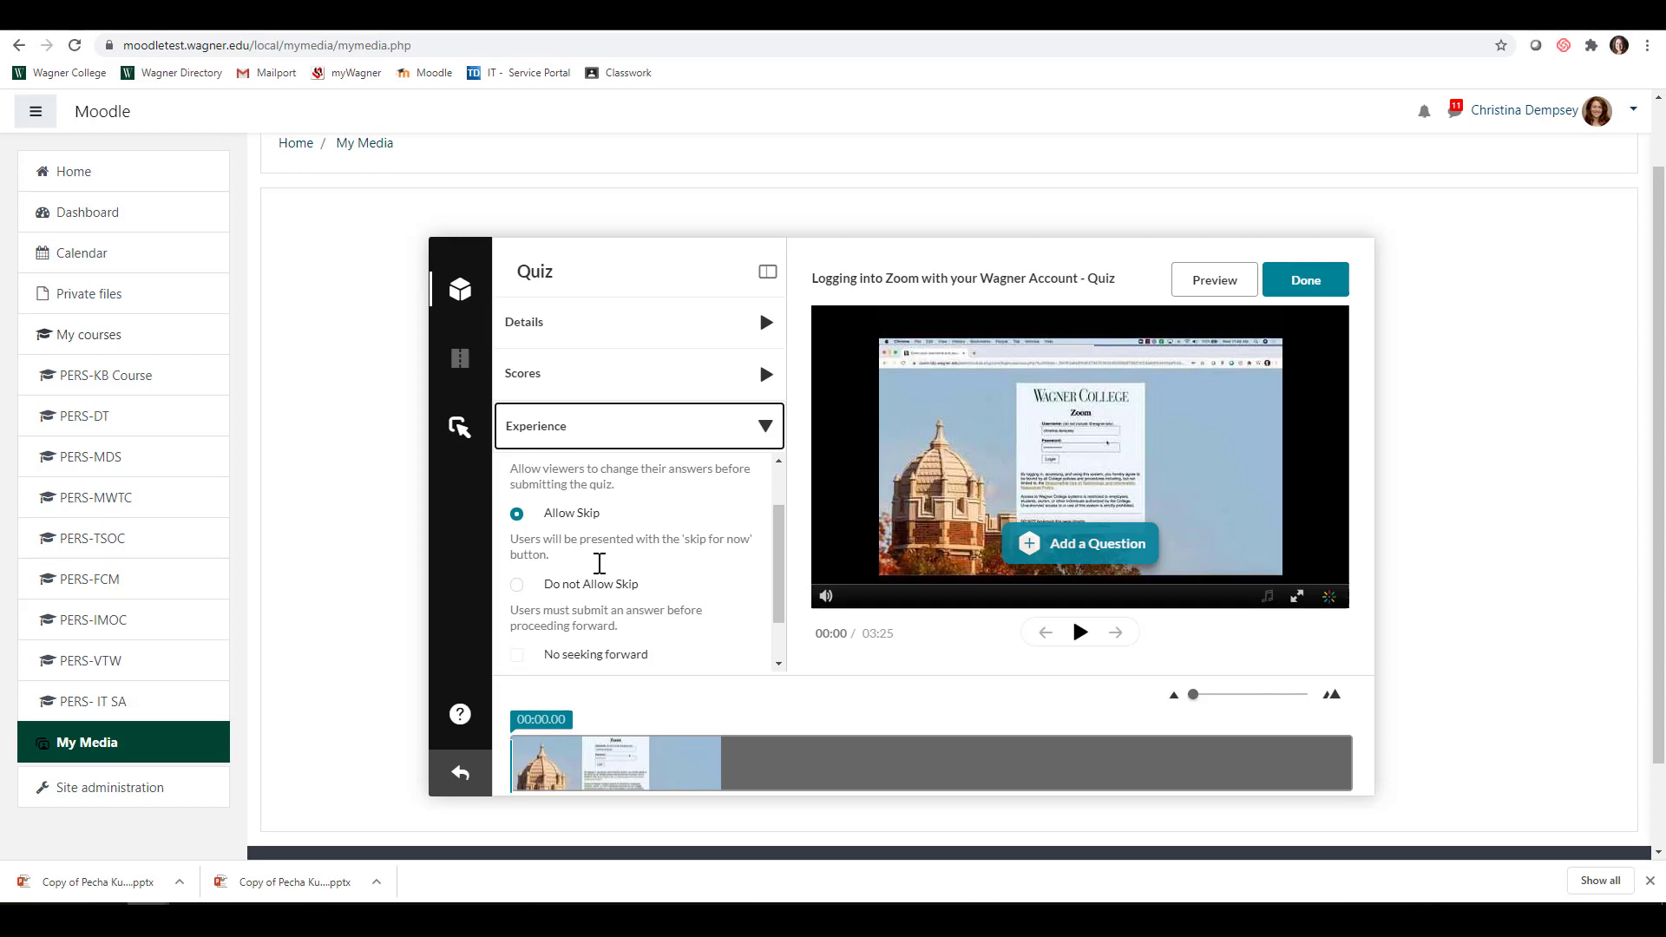
{"action": "scroll", "coordinate": [598, 563], "scroll_direction": "down", "scroll_amount": 3}
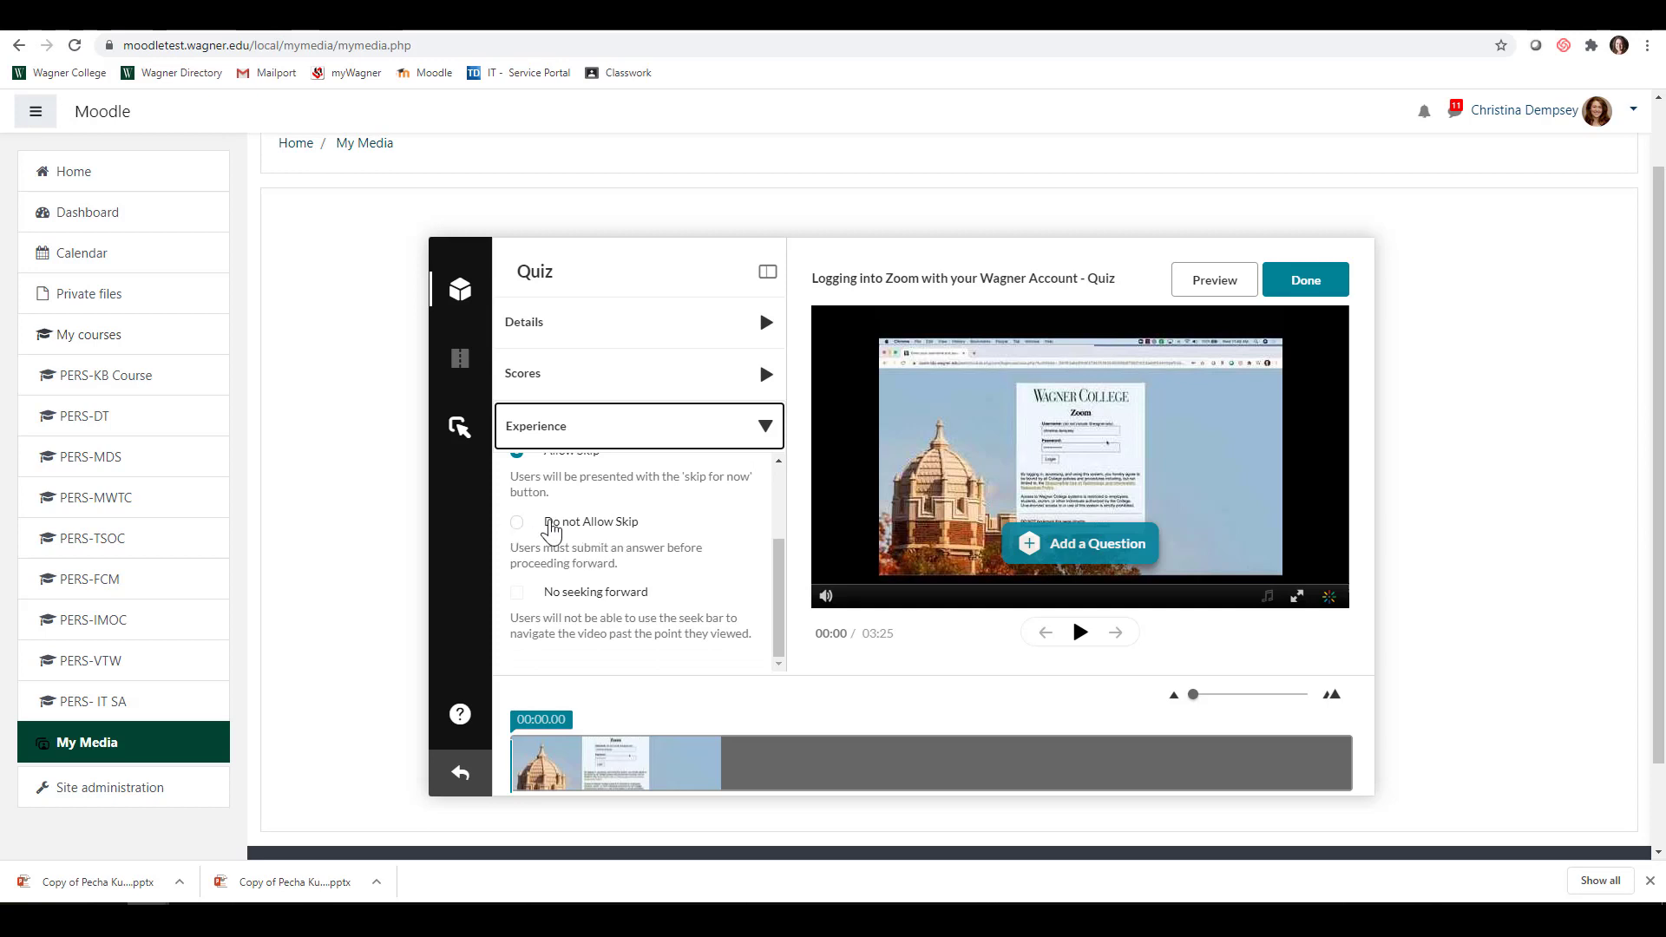
{"action": "scroll", "coordinate": [521, 529], "scroll_direction": "down", "scroll_amount": 1}
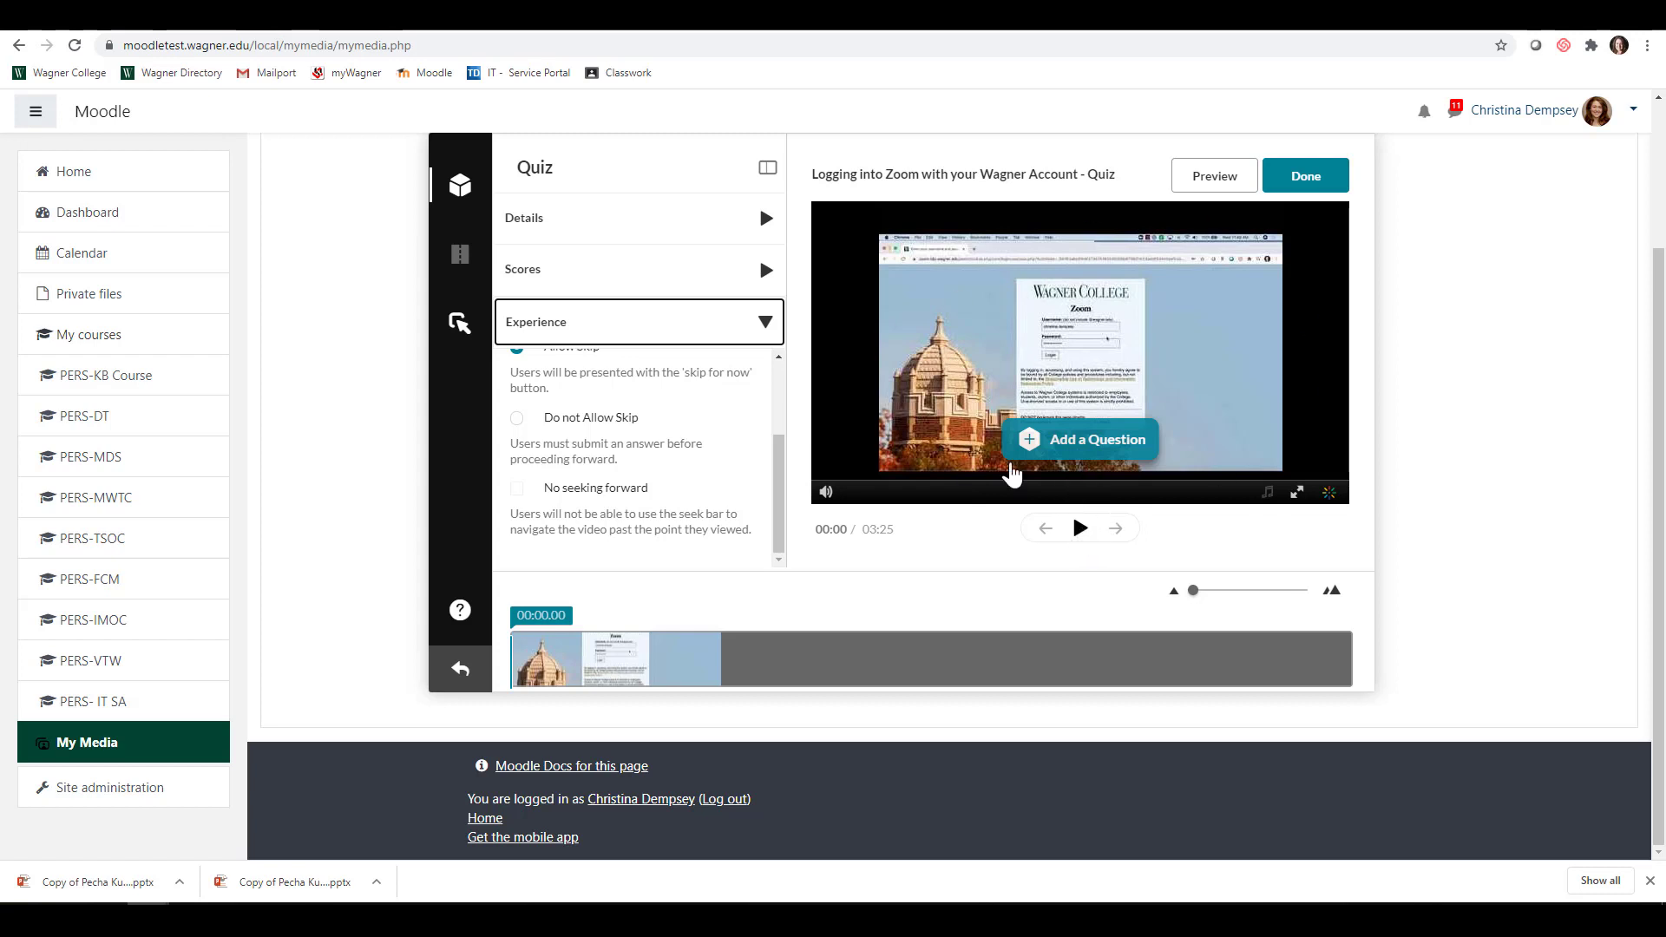
Step: Pause the video at 0:05 and start a multiple-choice question 'What is this video about?'
{"action": "left_click", "coordinate": [1080, 528]}
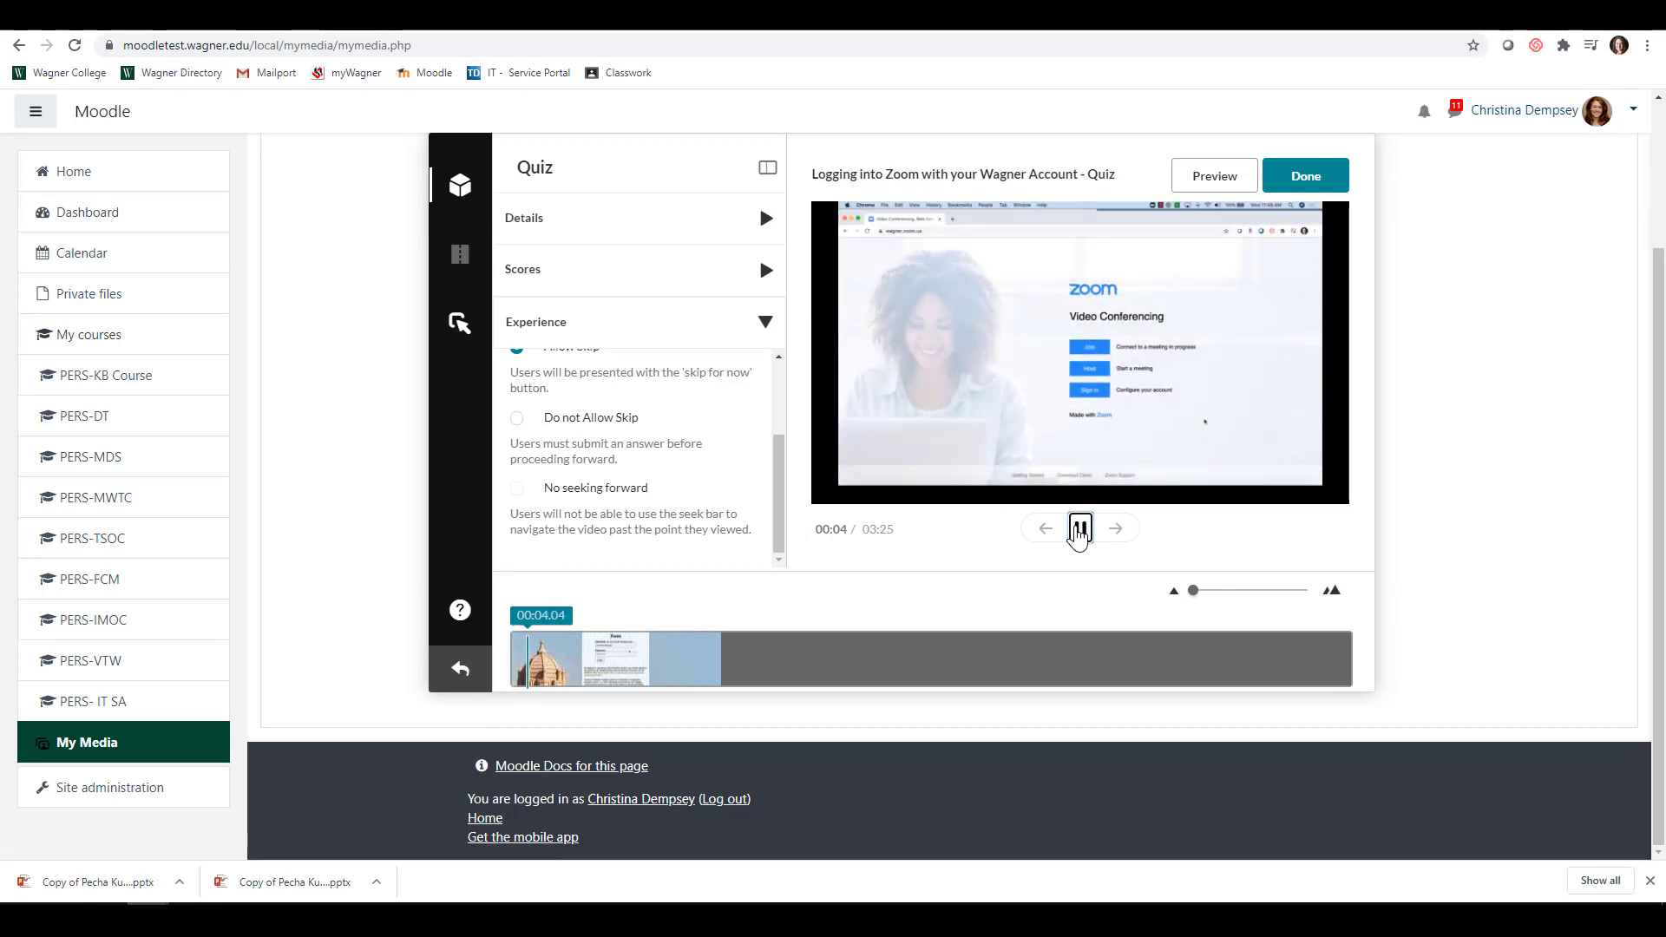
{"action": "left_click", "coordinate": [1080, 529]}
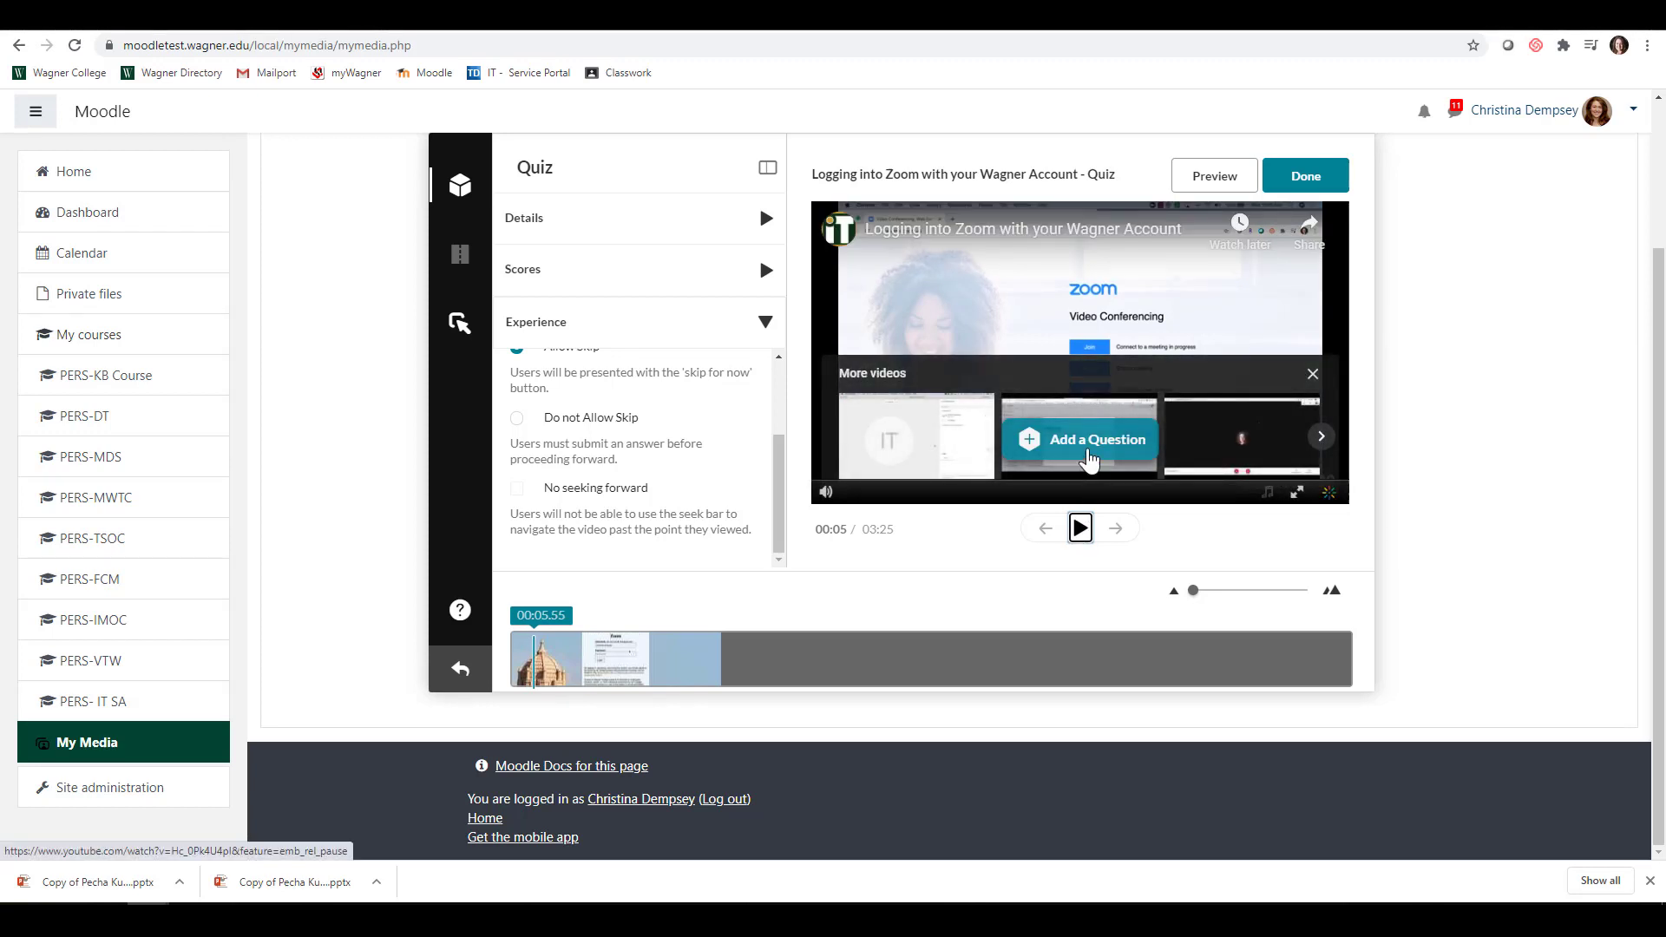
{"action": "left_click", "coordinate": [1090, 460]}
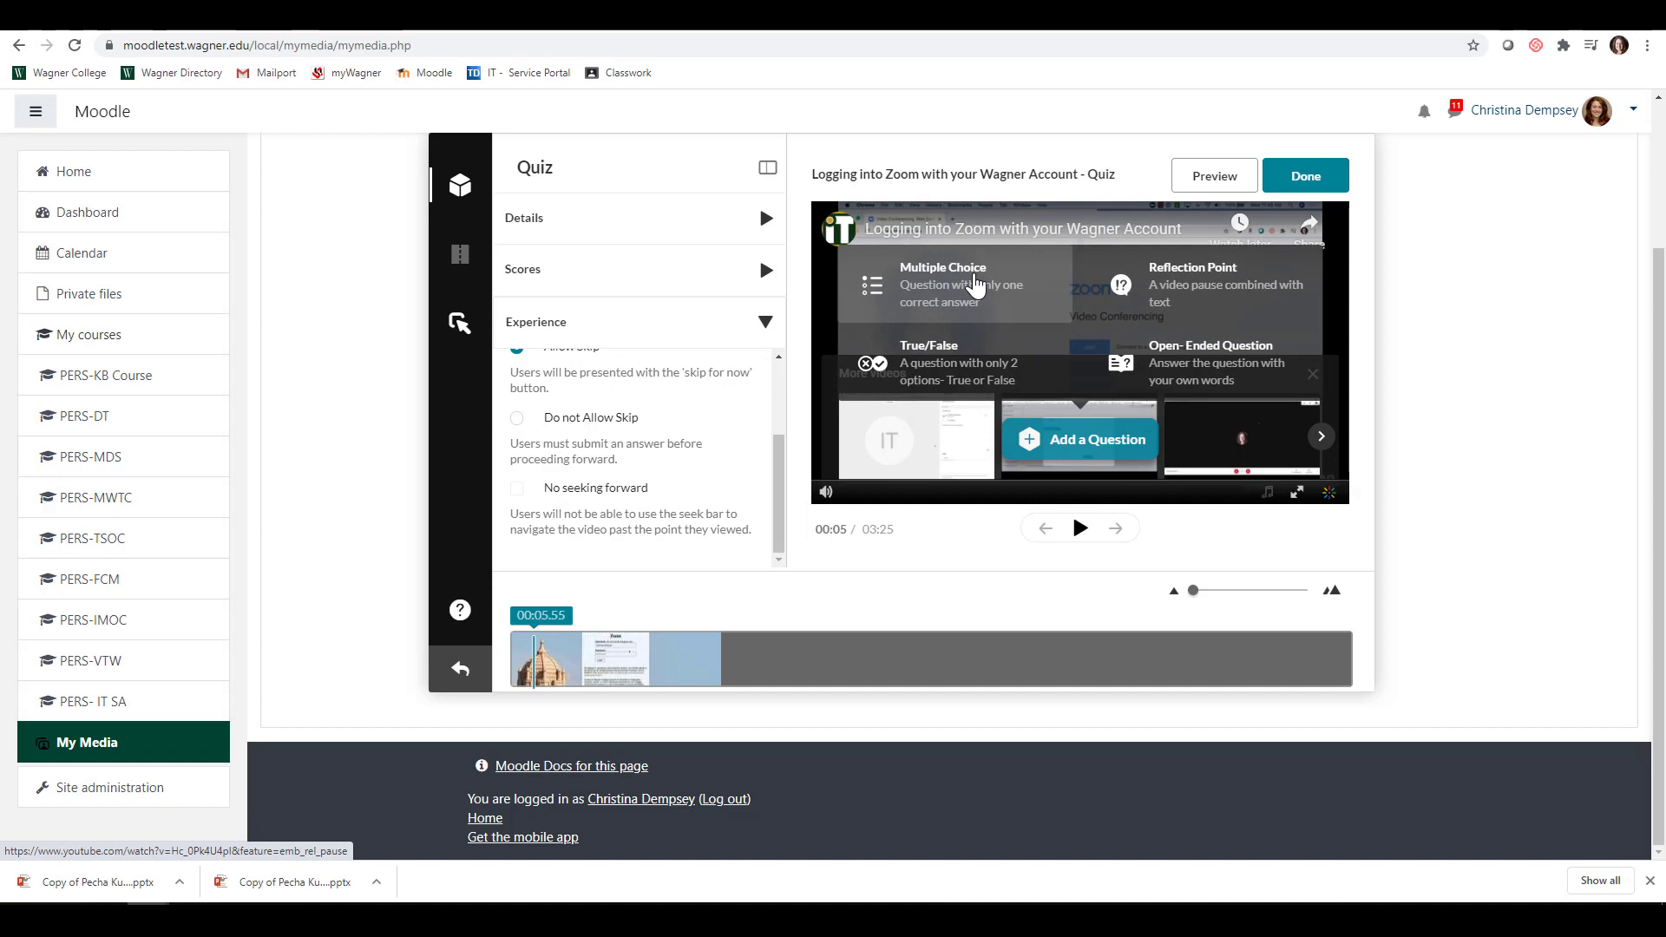
{"action": "left_click", "coordinate": [976, 282]}
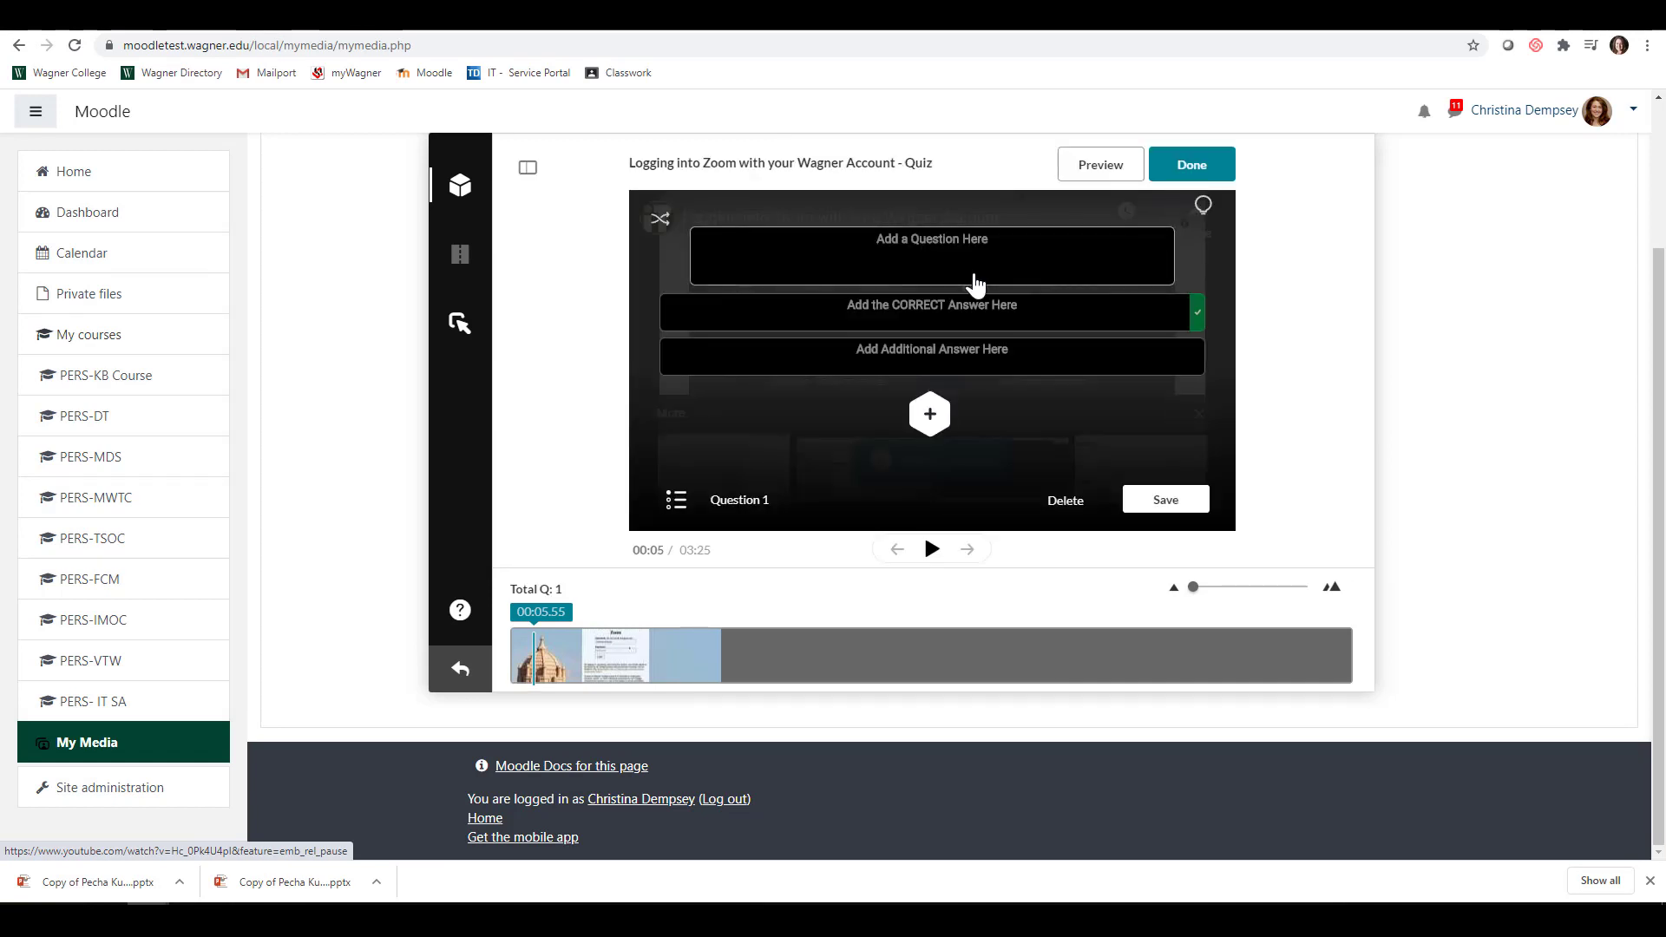
{"action": "type", "text": "What is this v"}
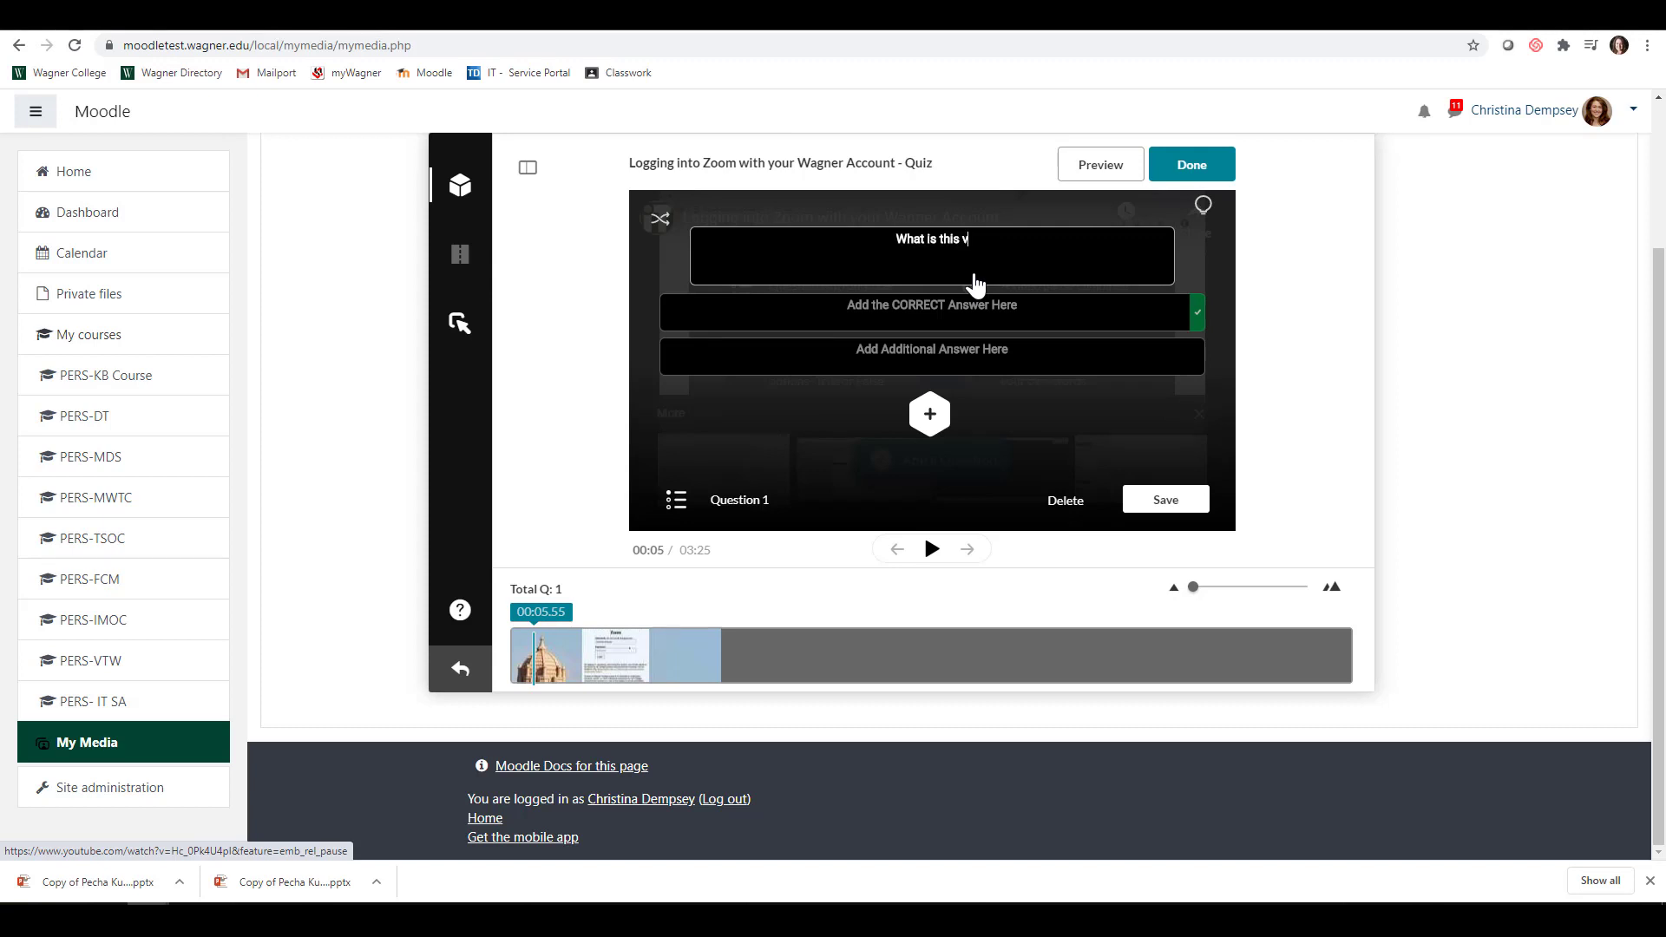
{"action": "type", "text": "ideo about"}
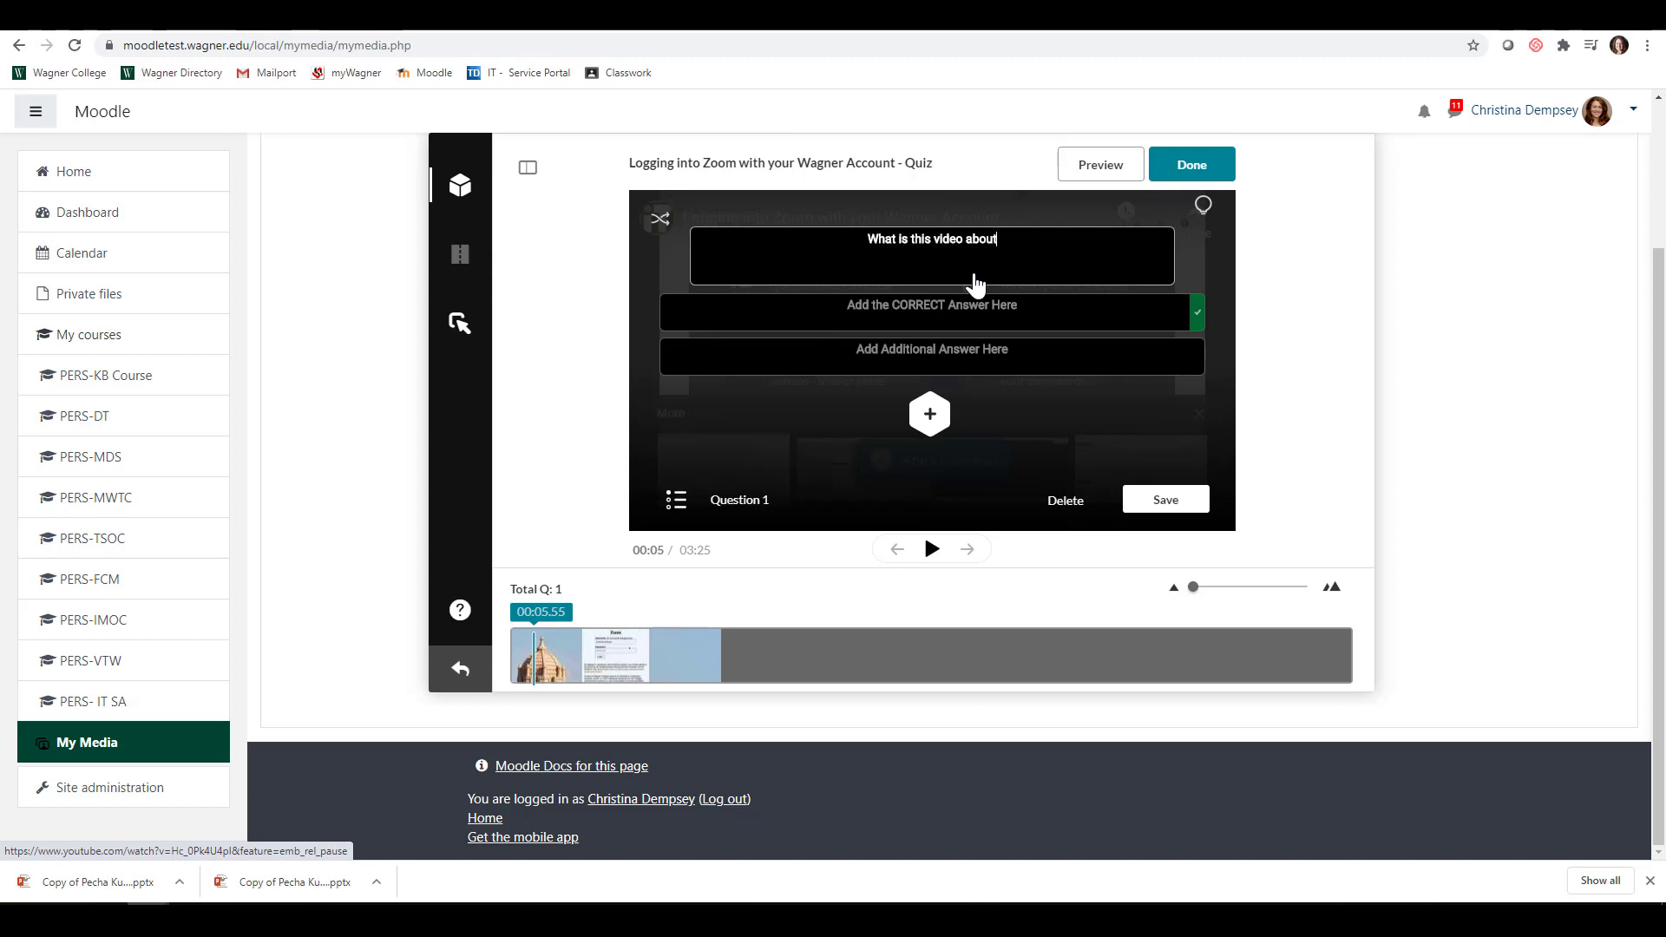
{"action": "type", "text": "?"}
Step: Enter Zoom as the correct answer, add Moodle, Webex and Mailport as distractors, and save
{"action": "left_click", "coordinate": [966, 309]}
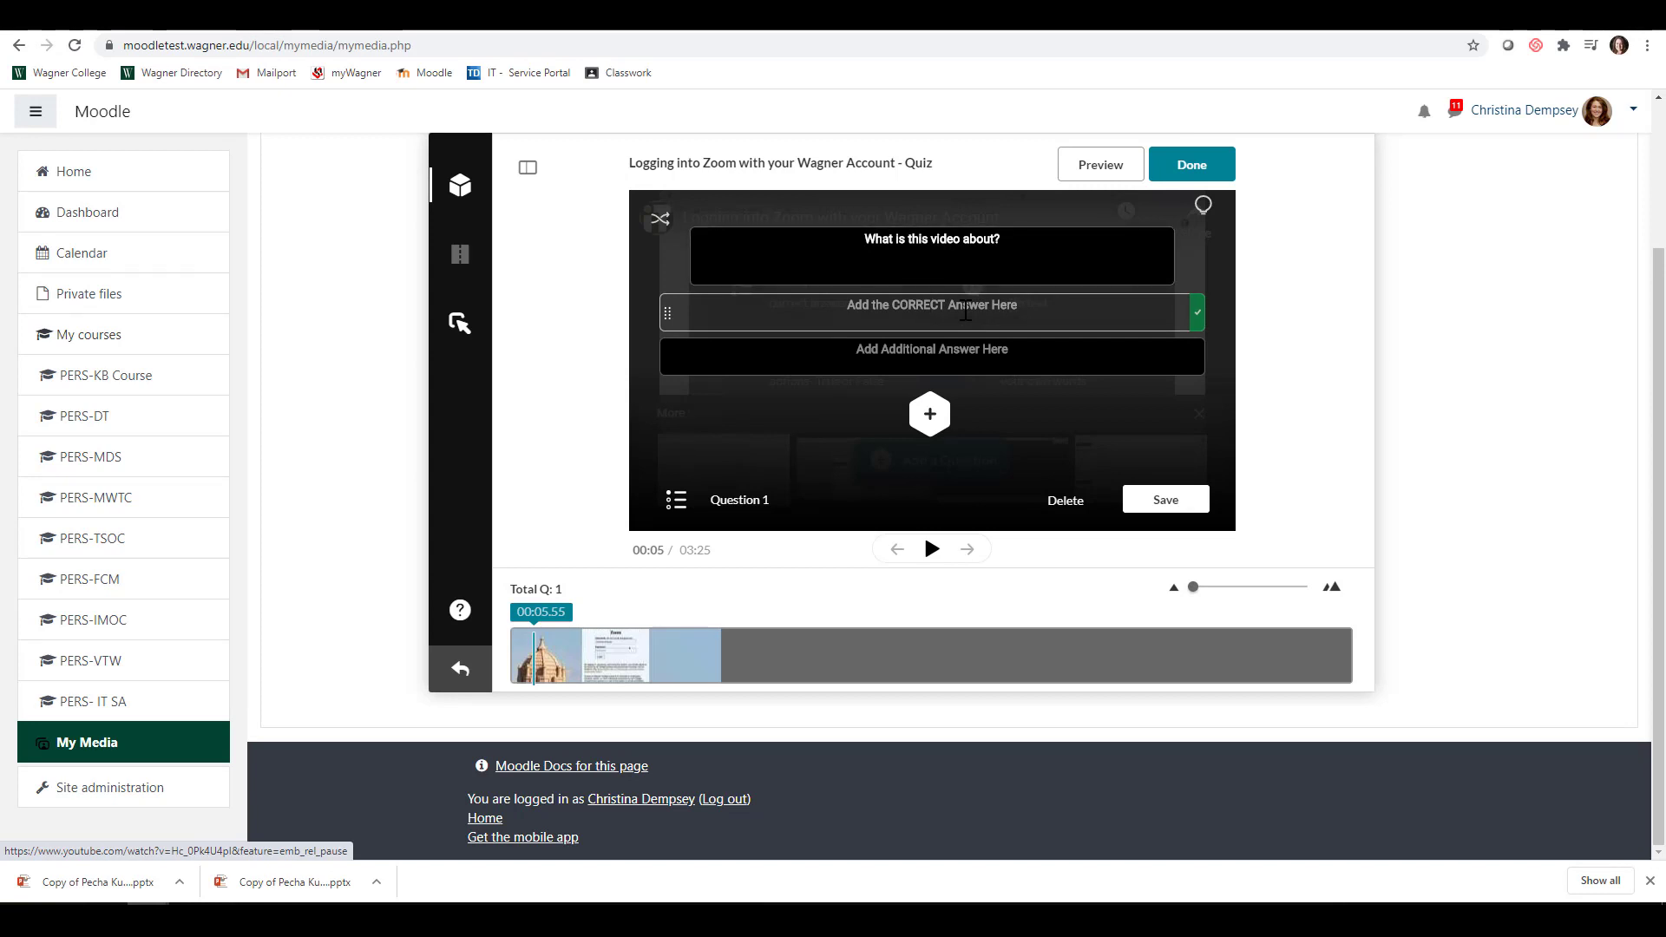
{"action": "type", "text": "Zoom"}
{"action": "left_click", "coordinate": [966, 355]}
{"action": "type", "text": "Moodle"}
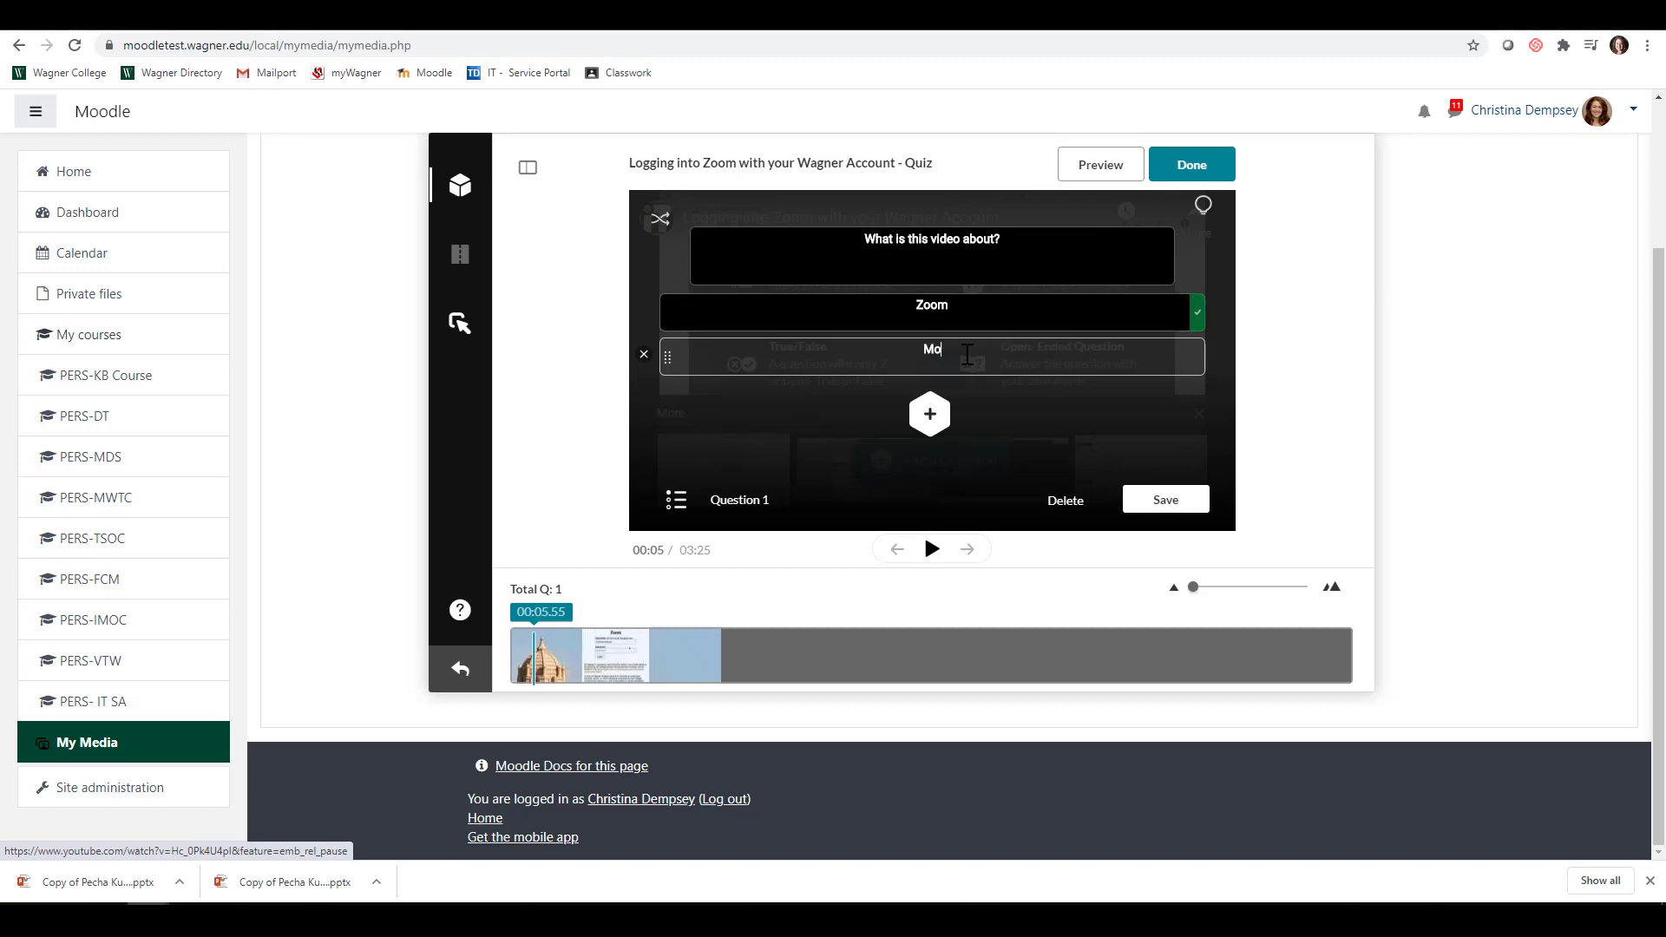
{"action": "left_click", "coordinate": [933, 420]}
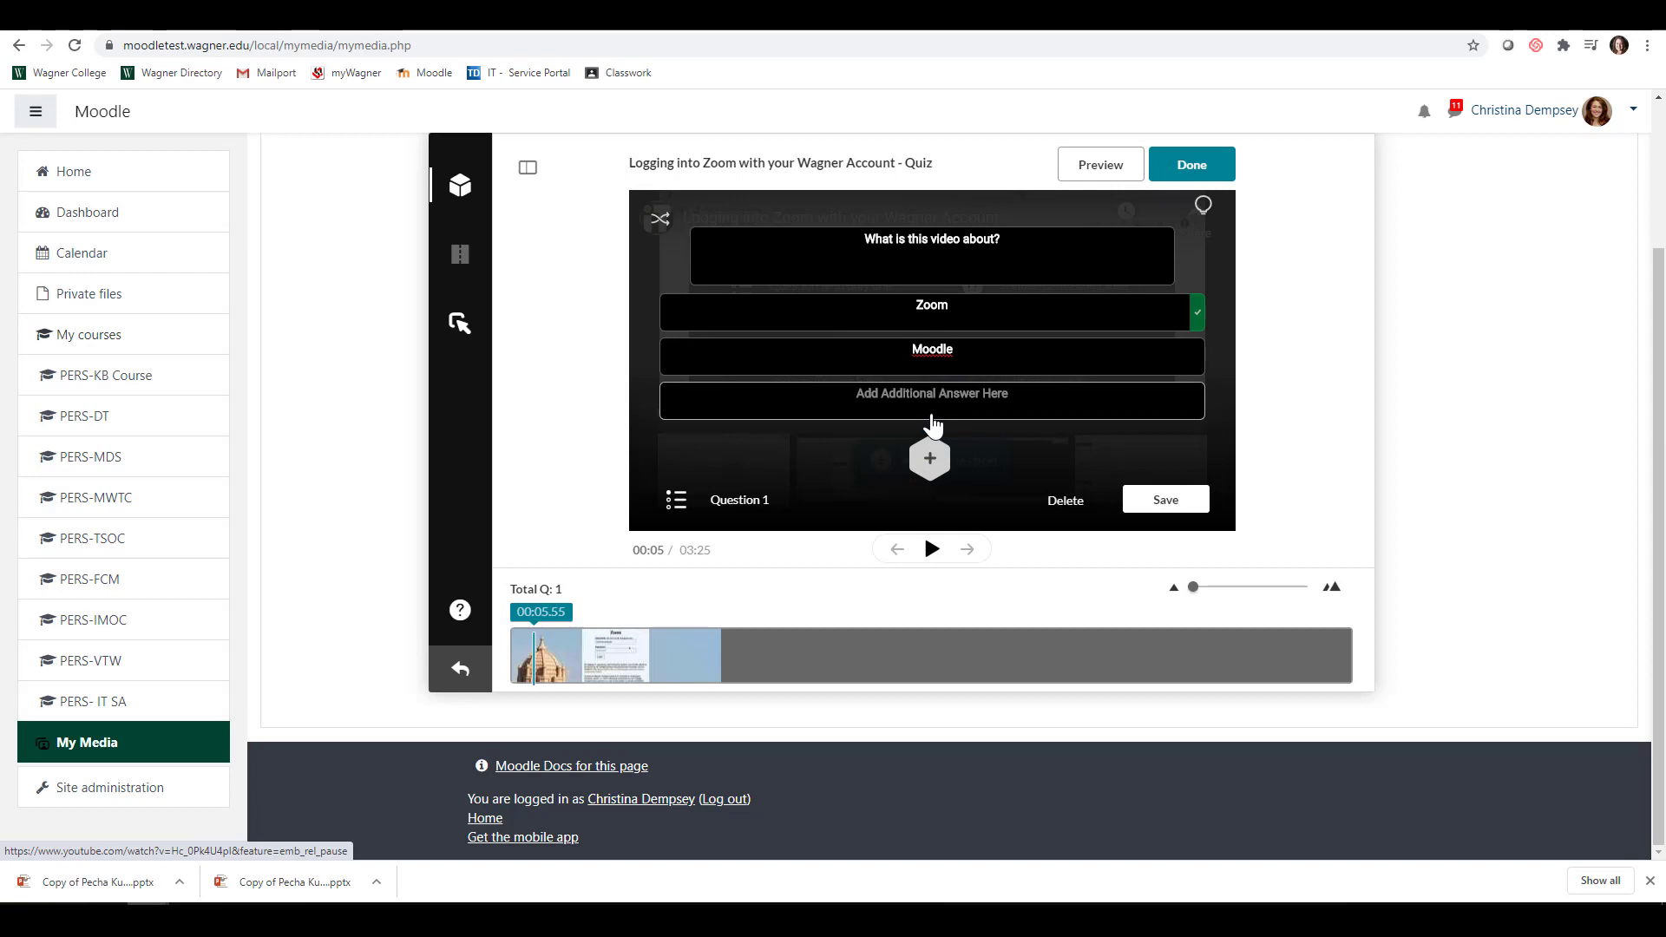
{"action": "type", "text": "We"}
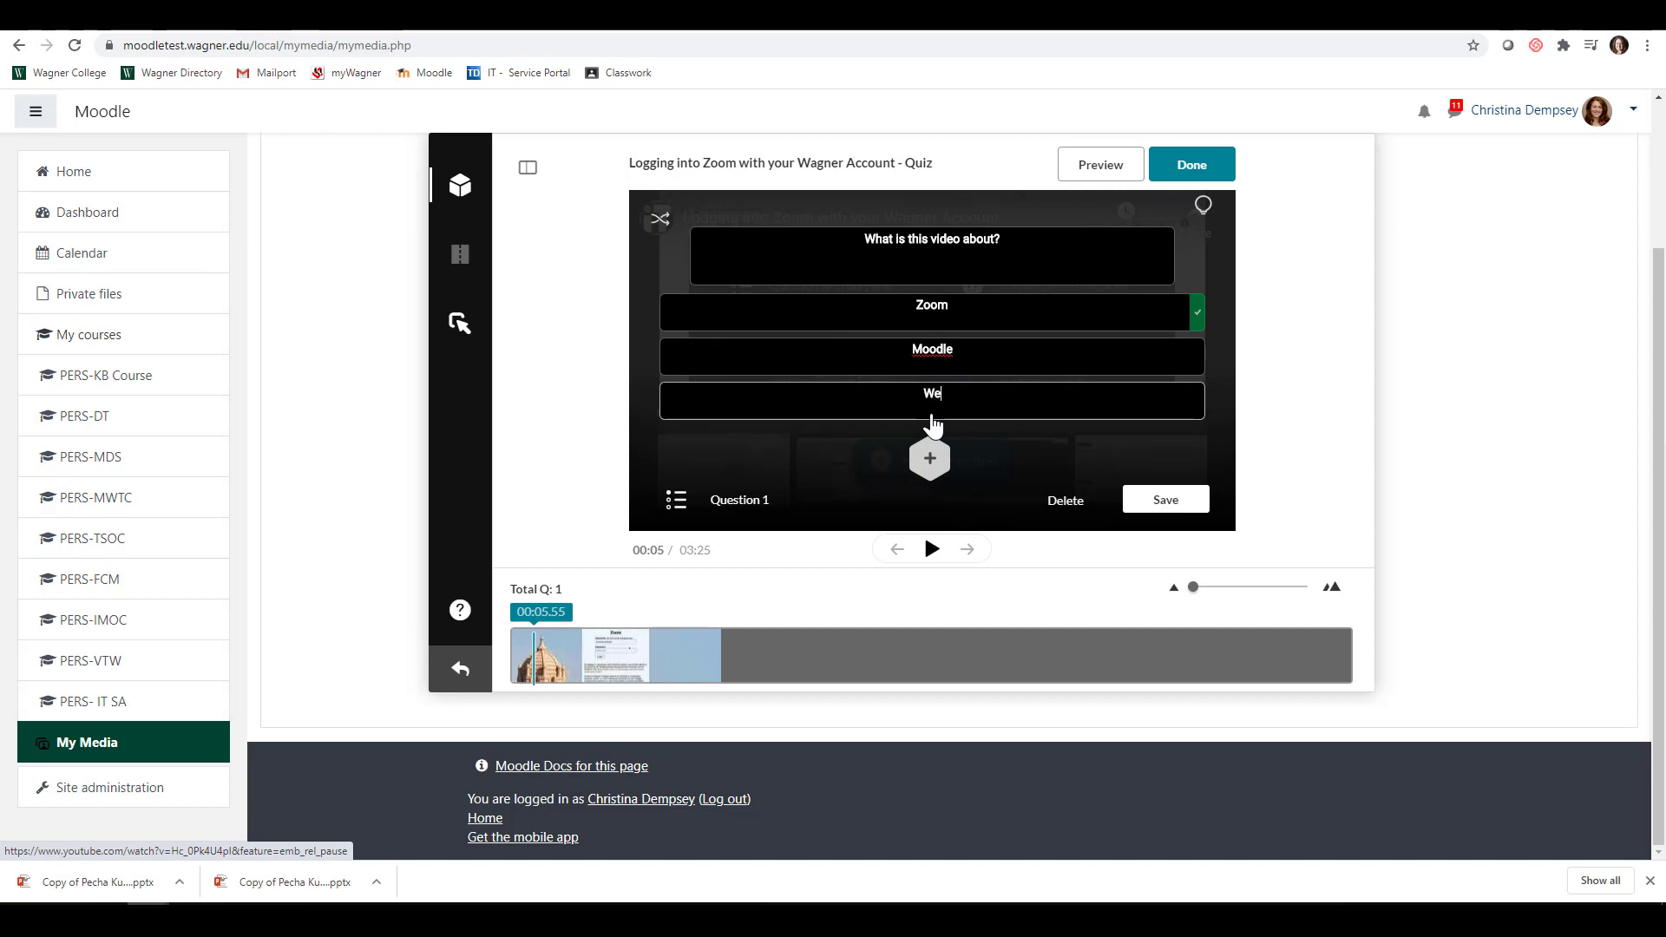
{"action": "type", "text": "bex"}
{"action": "left_click", "coordinate": [931, 458]}
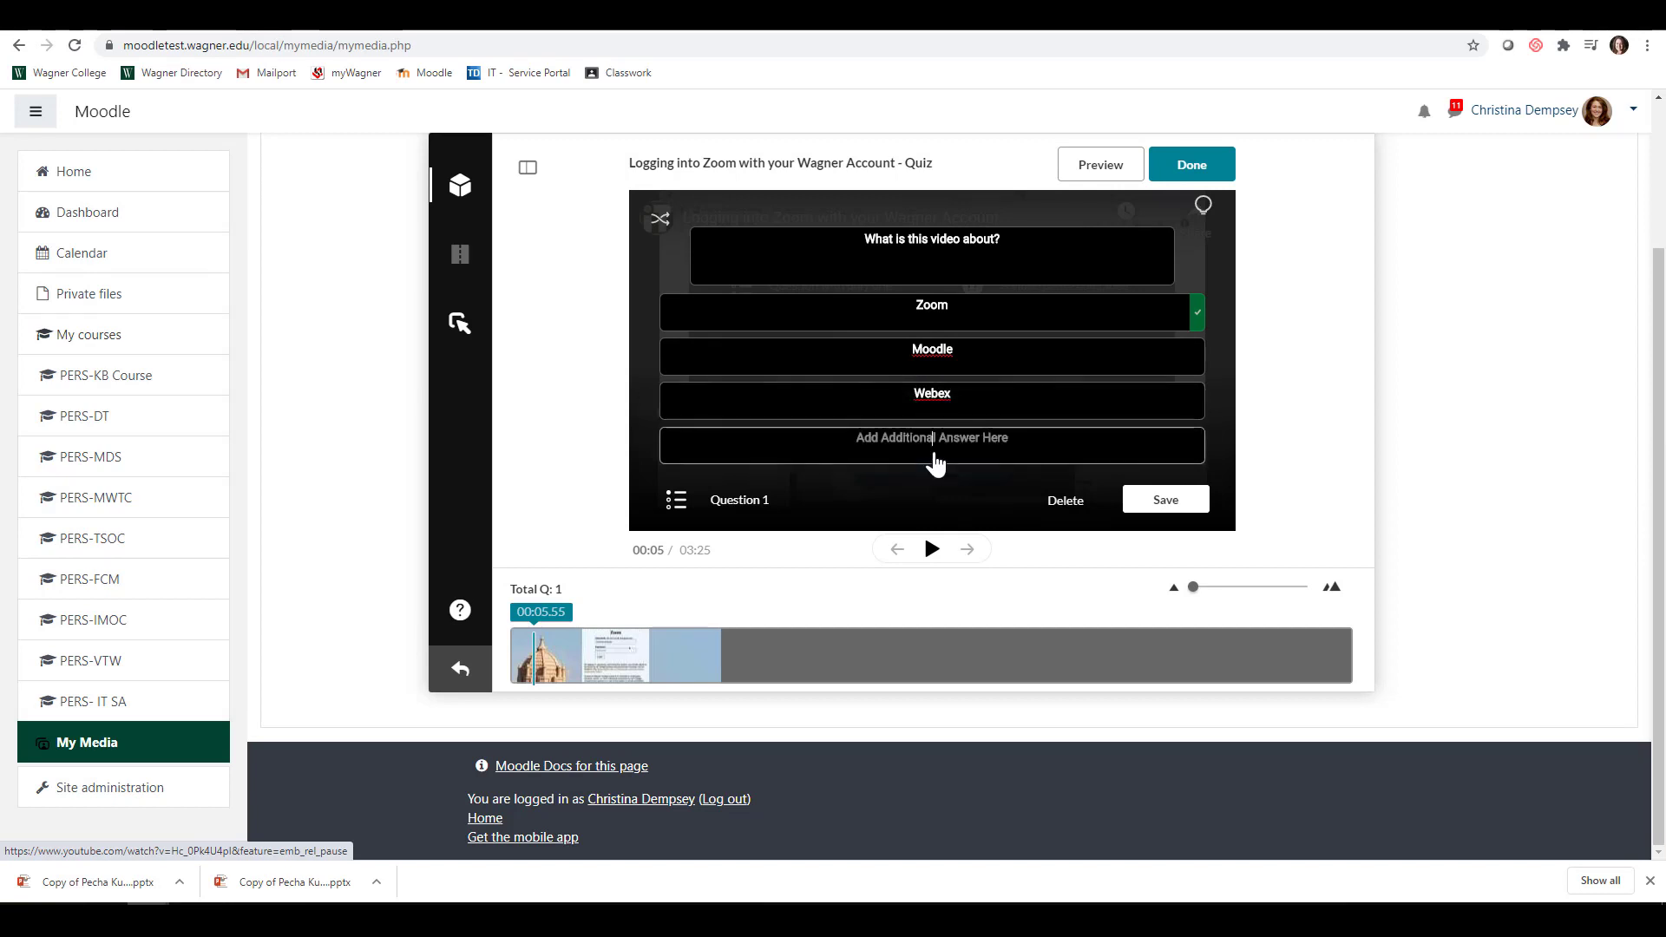
{"action": "type", "text": "Mailport"}
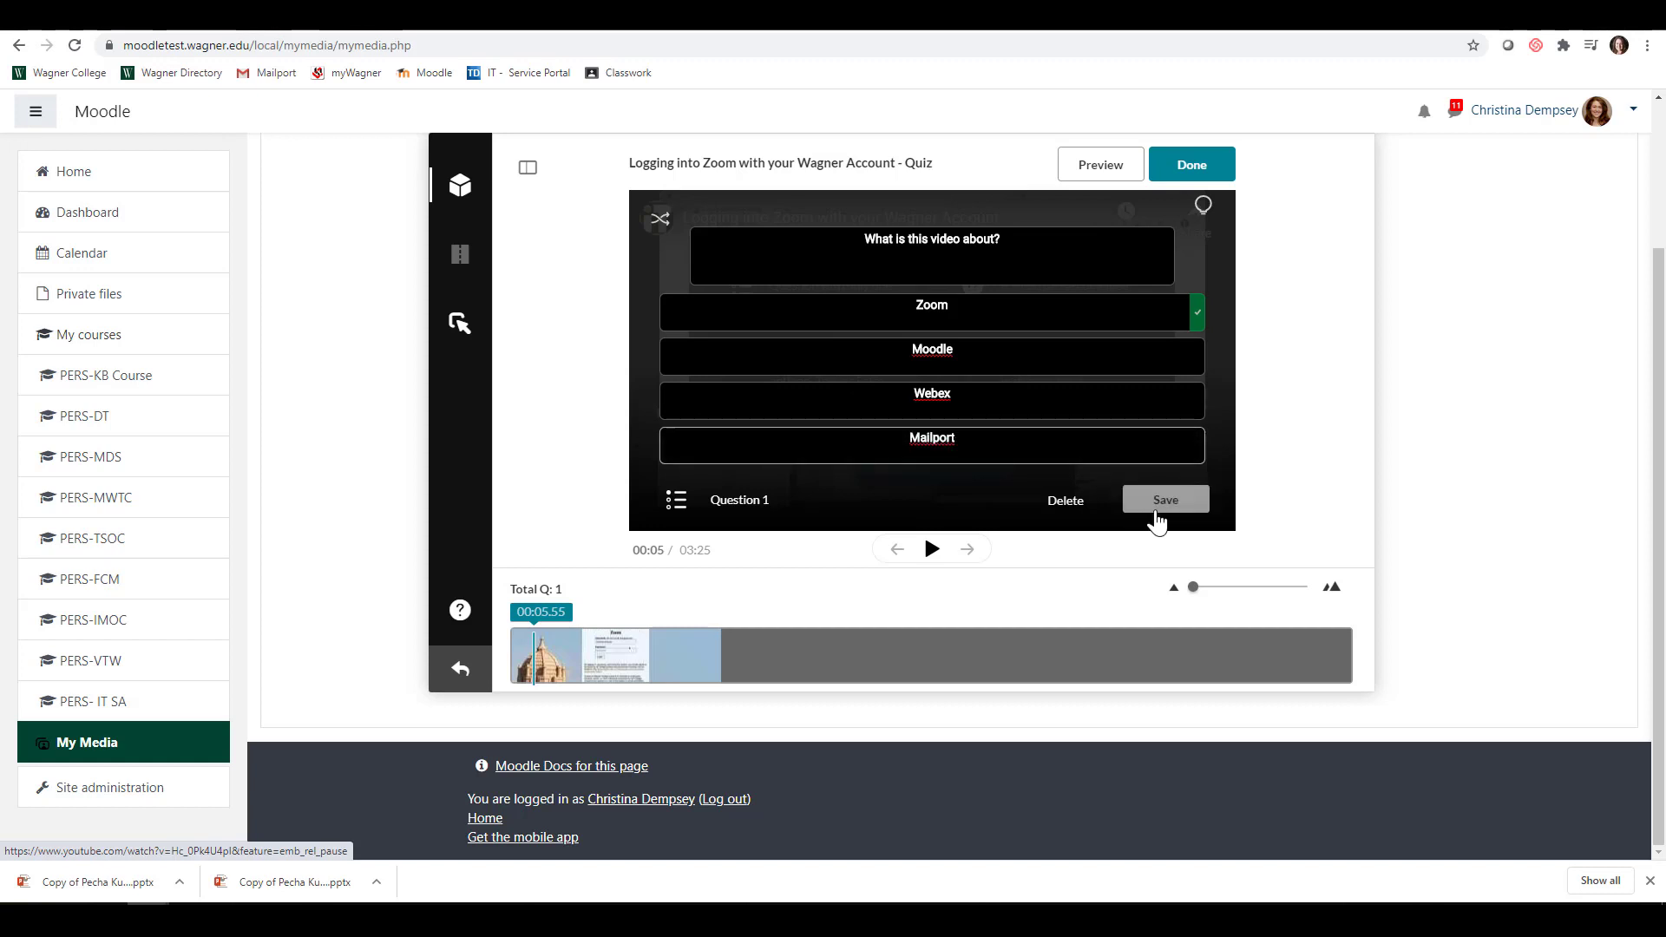
{"action": "left_click", "coordinate": [1157, 510]}
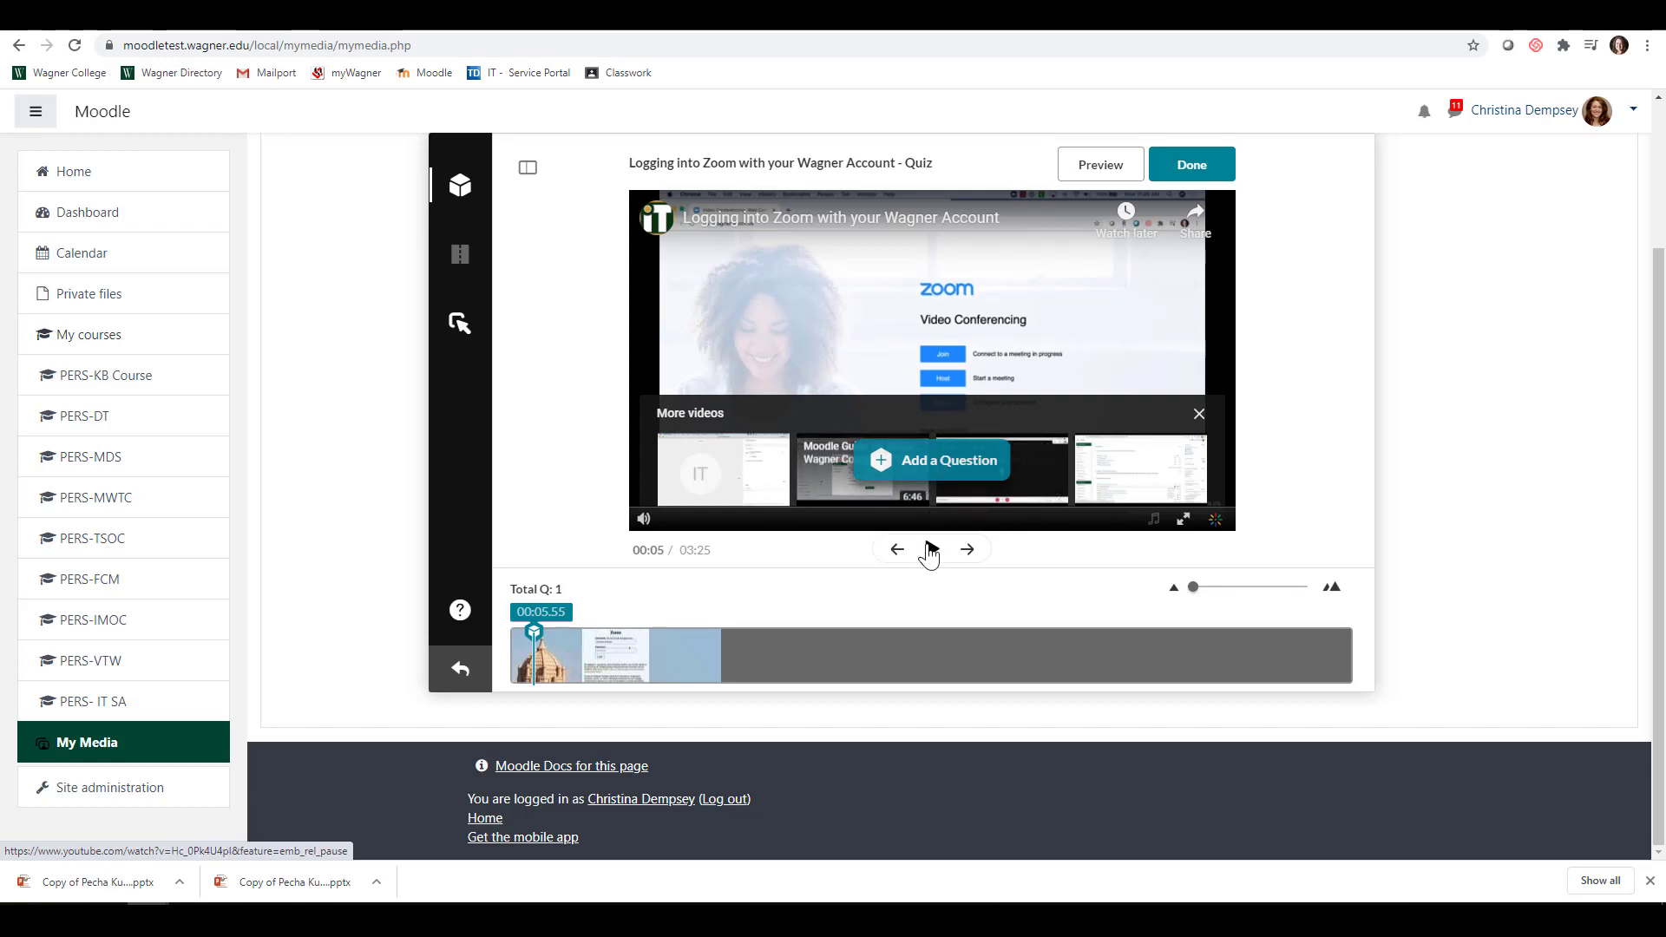
Step: Add a true/false question at 0:11, 'There is only one way to log in', with False correct
{"action": "left_click", "coordinate": [930, 551]}
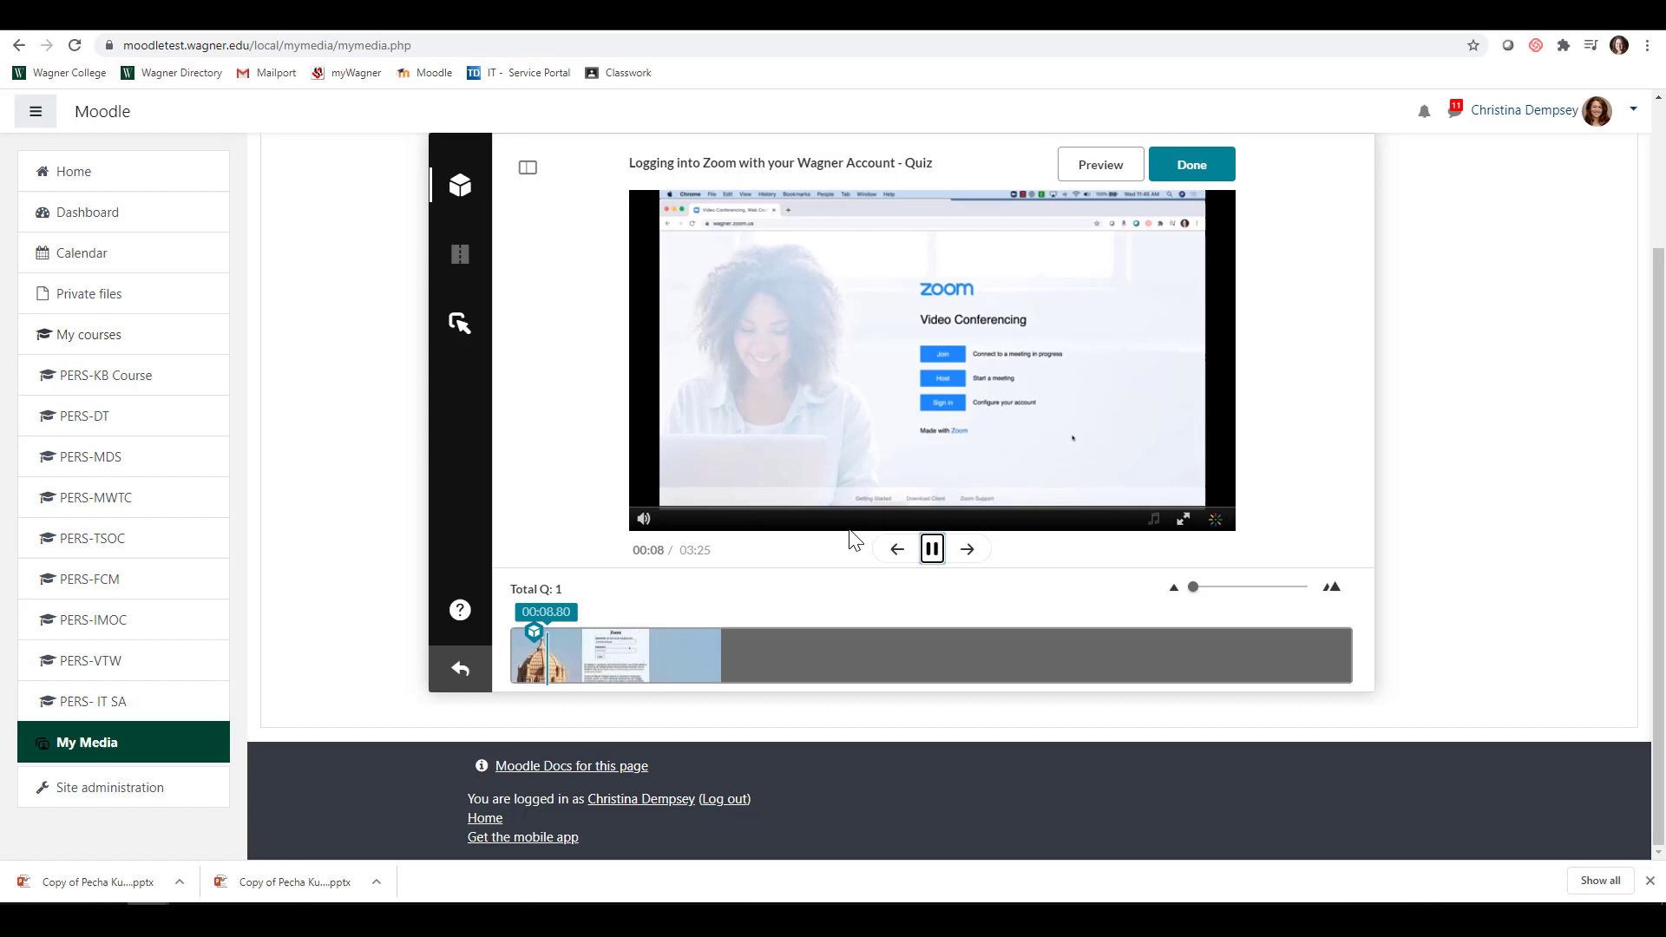
{"action": "left_click", "coordinate": [933, 552]}
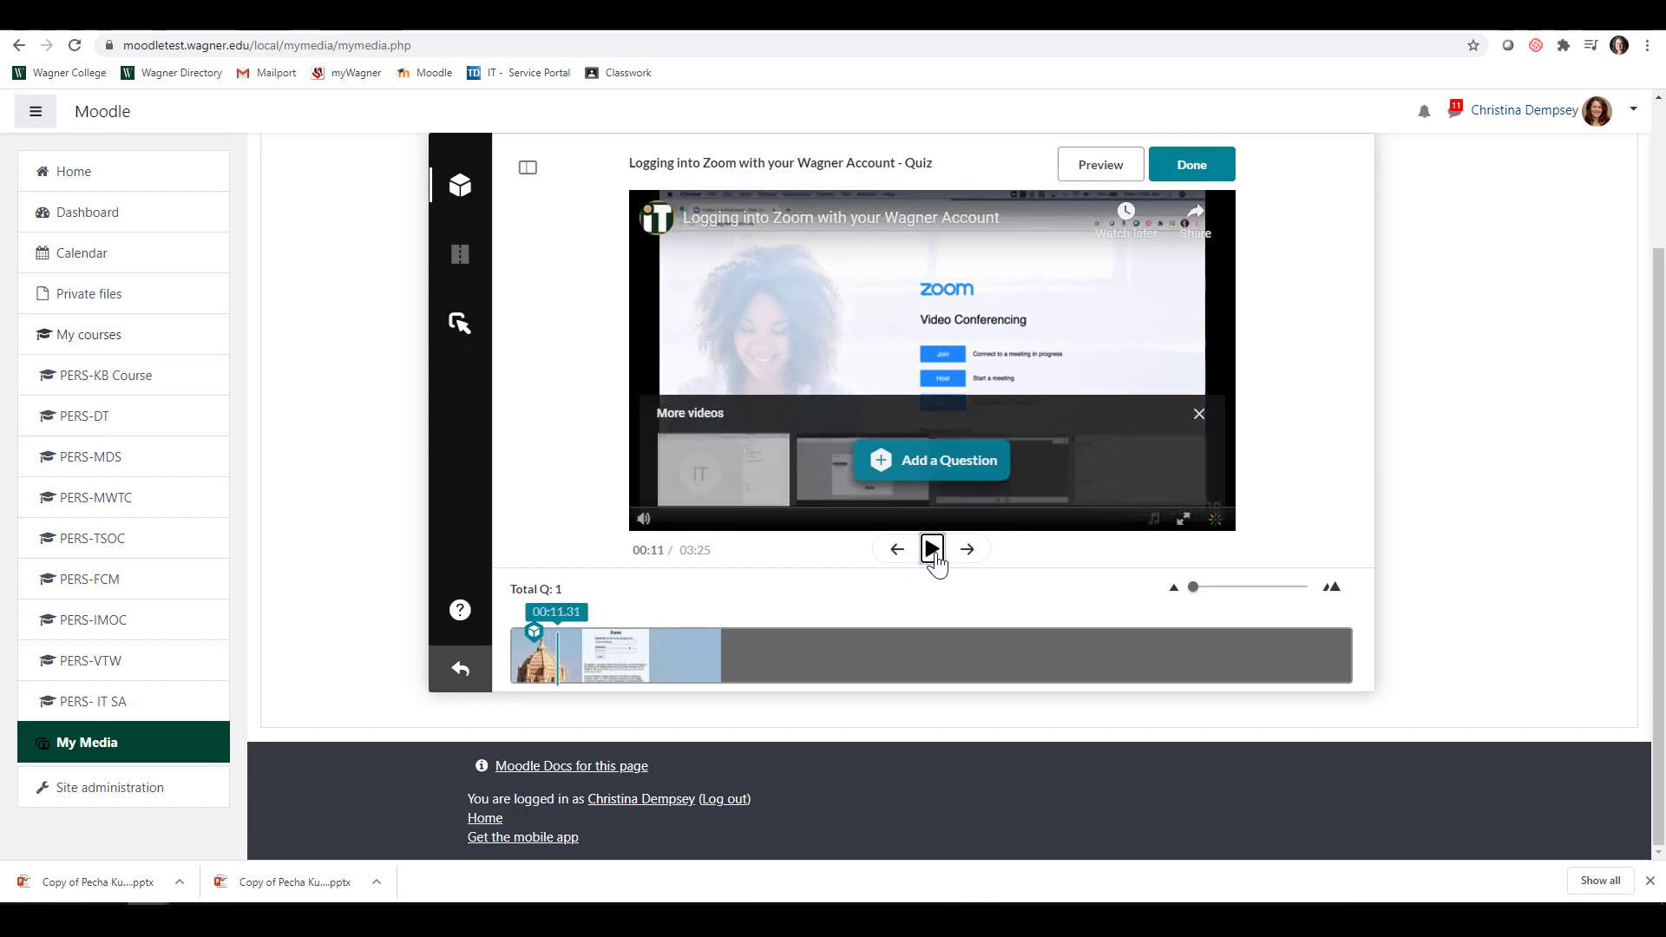
{"action": "left_click", "coordinate": [928, 465]}
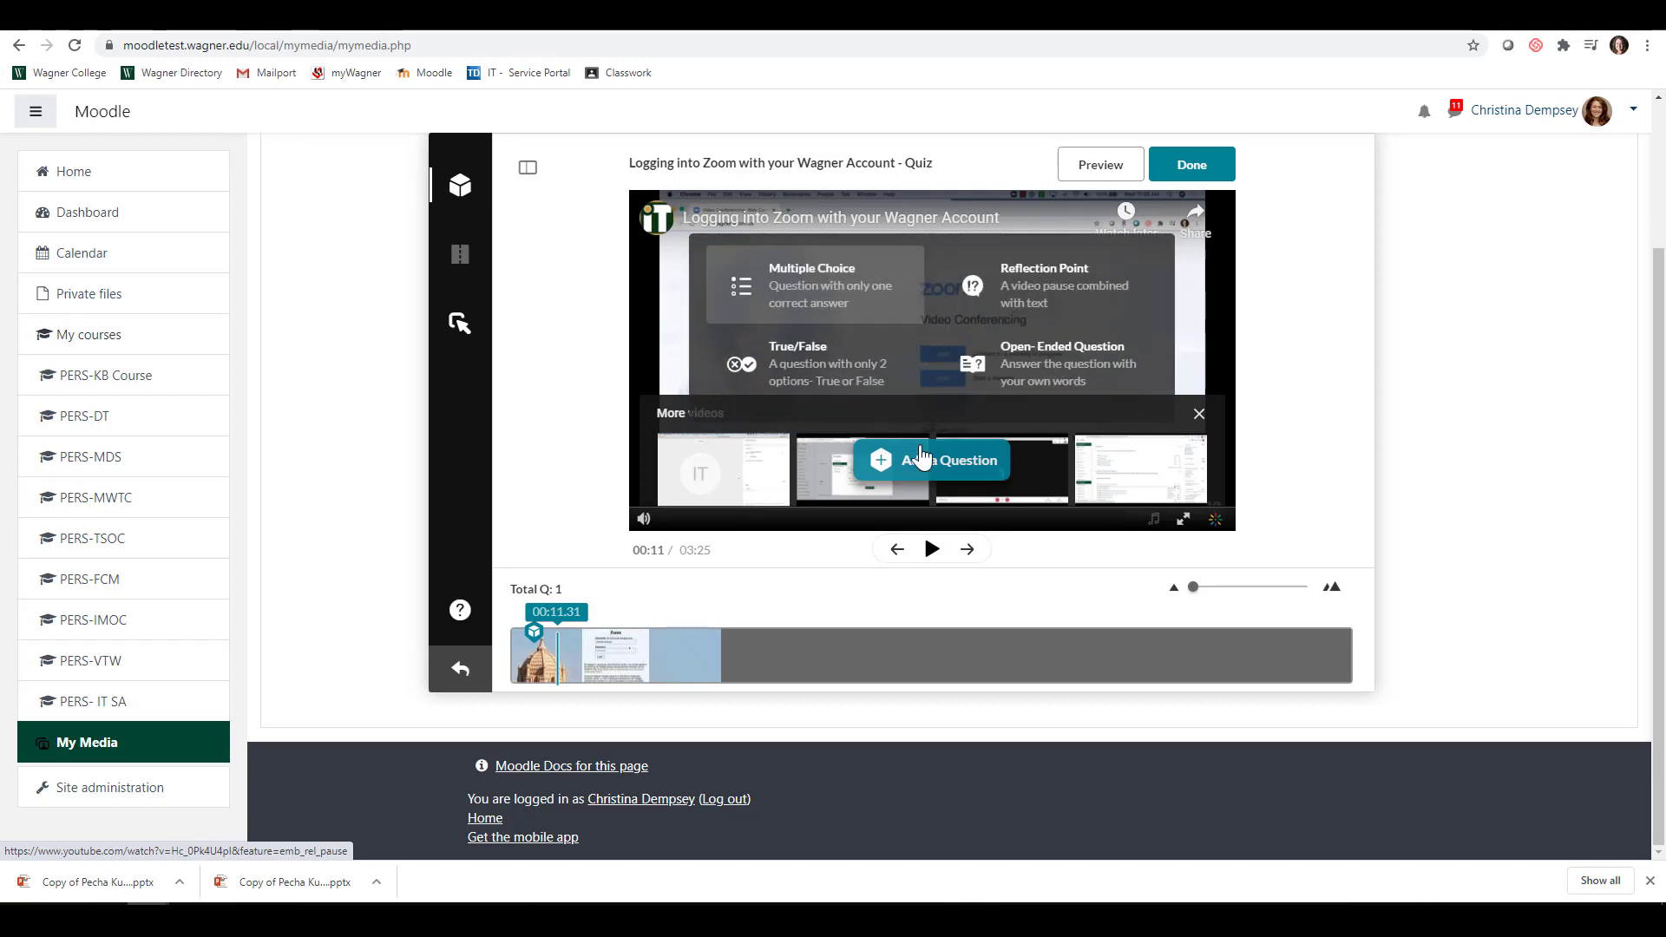
{"action": "left_click", "coordinate": [844, 370]}
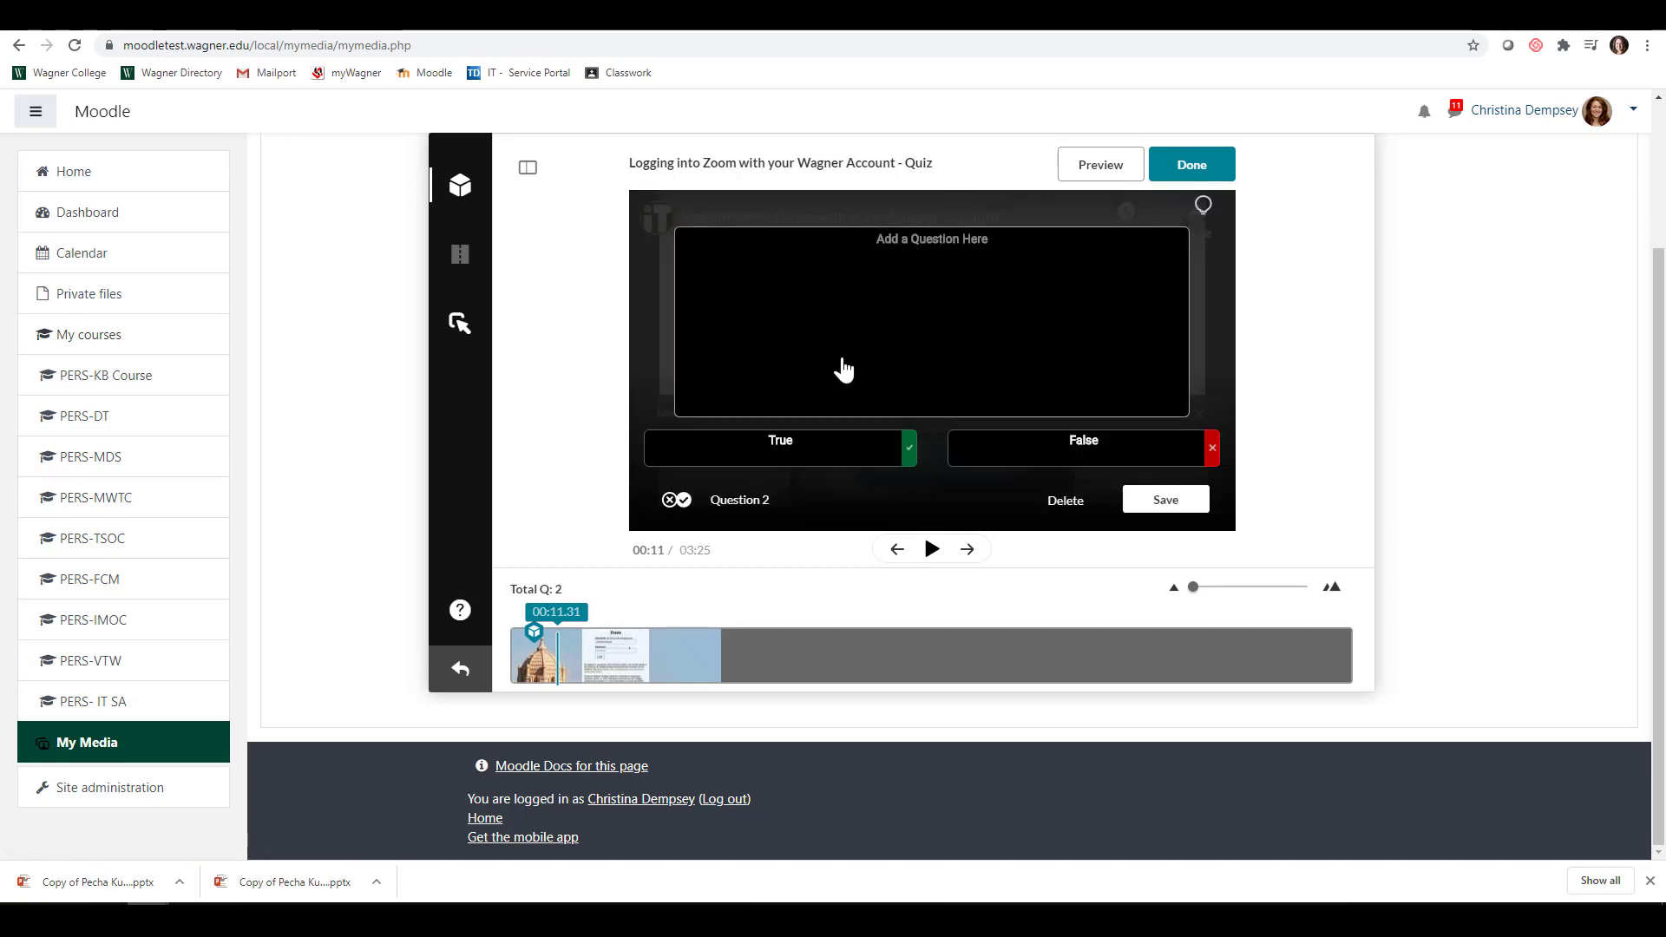
{"action": "type", "text": "There is on"}
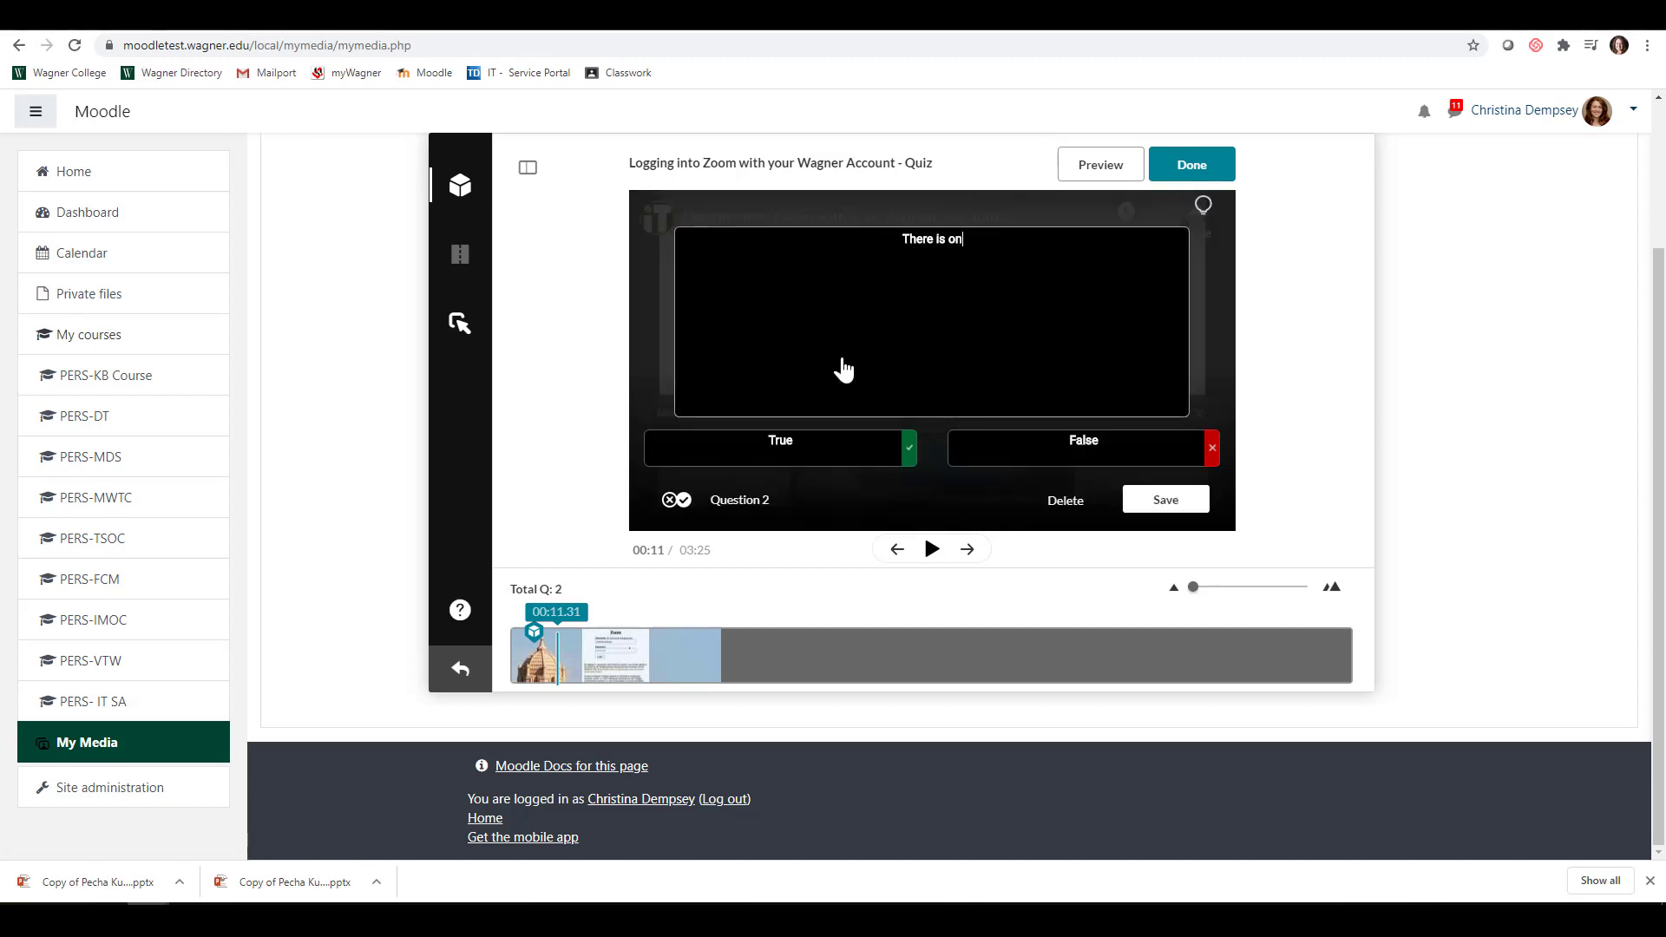
{"action": "type", "text": "ly one way to log in"}
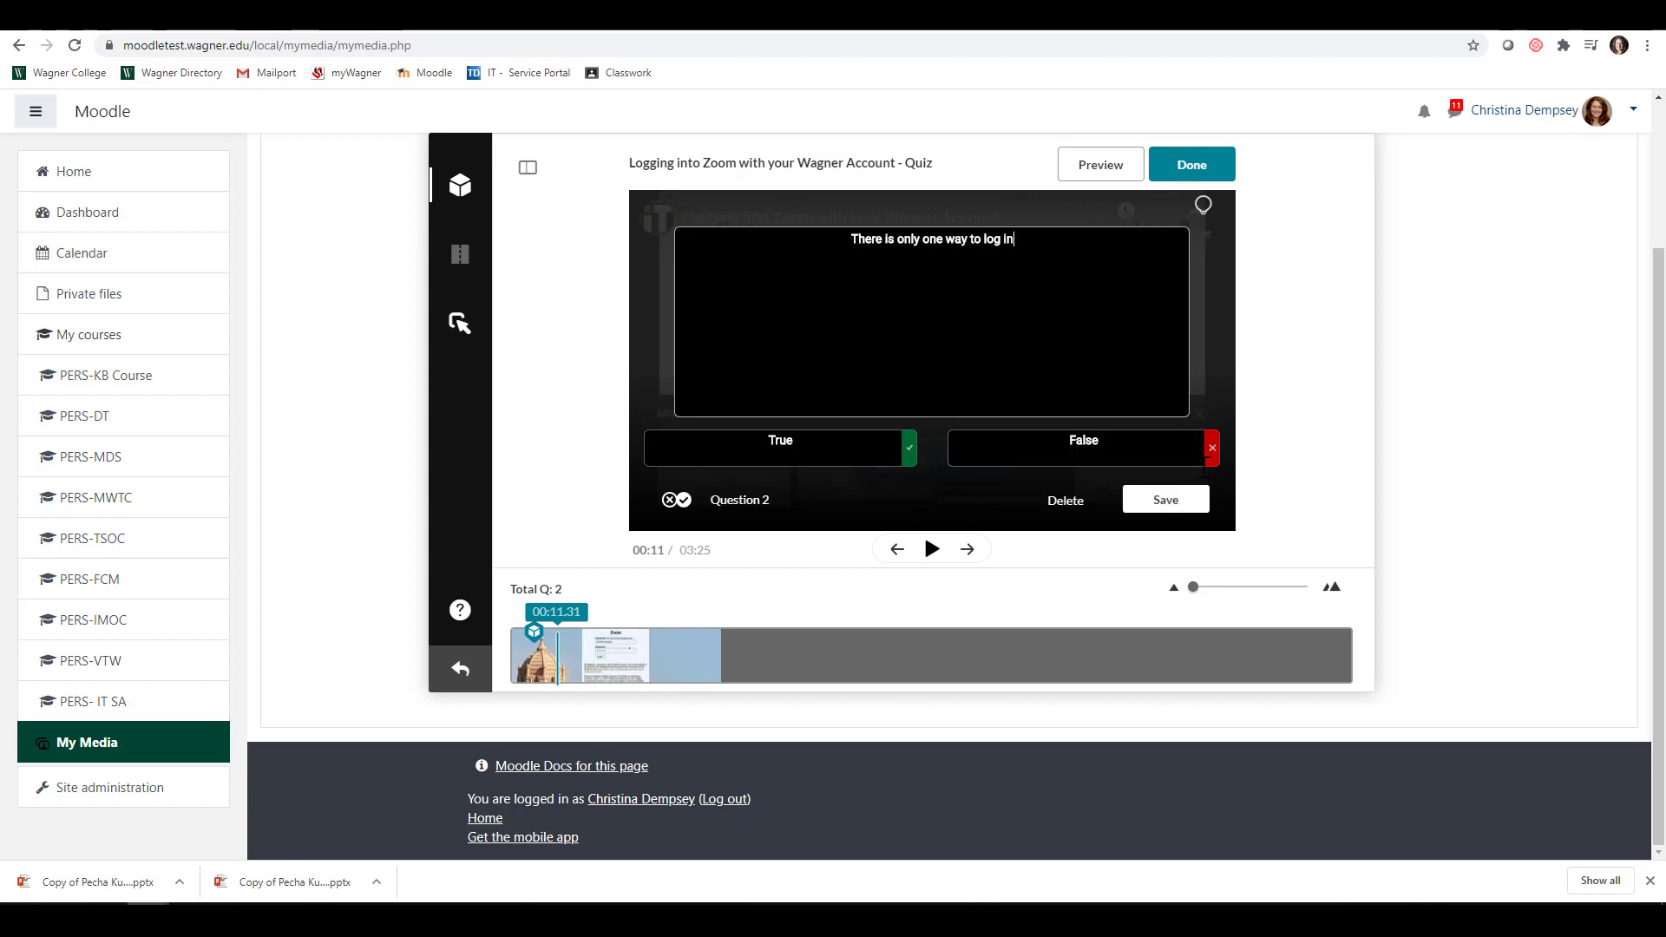
{"action": "left_click", "coordinate": [1139, 443]}
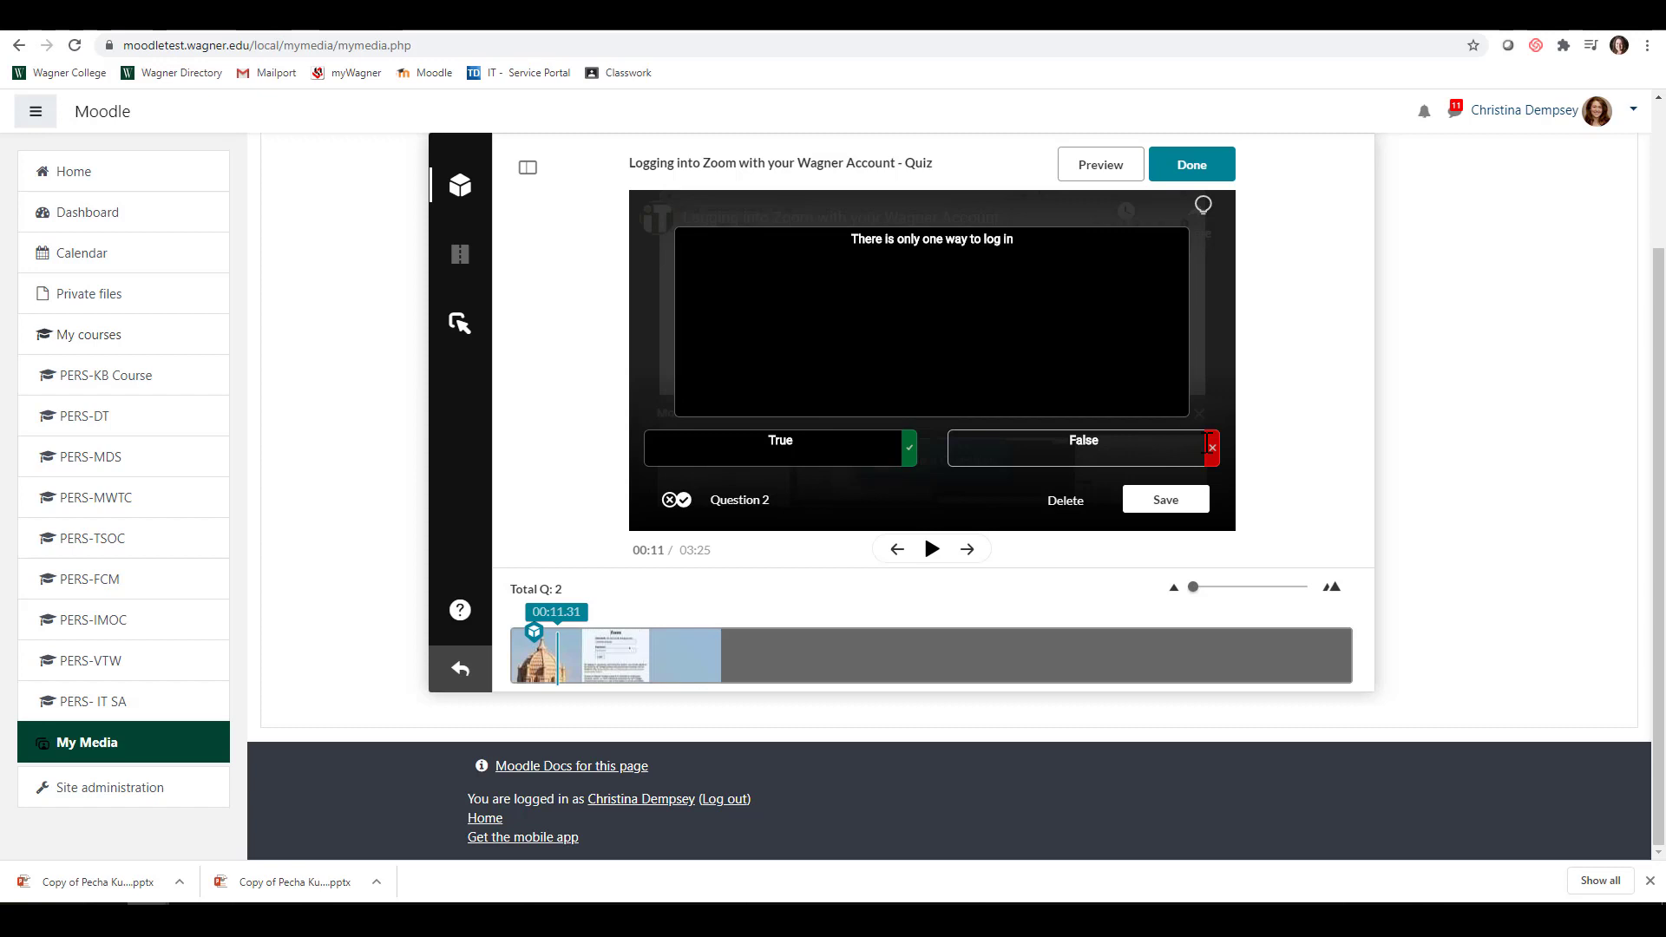
{"action": "left_click", "coordinate": [1211, 448]}
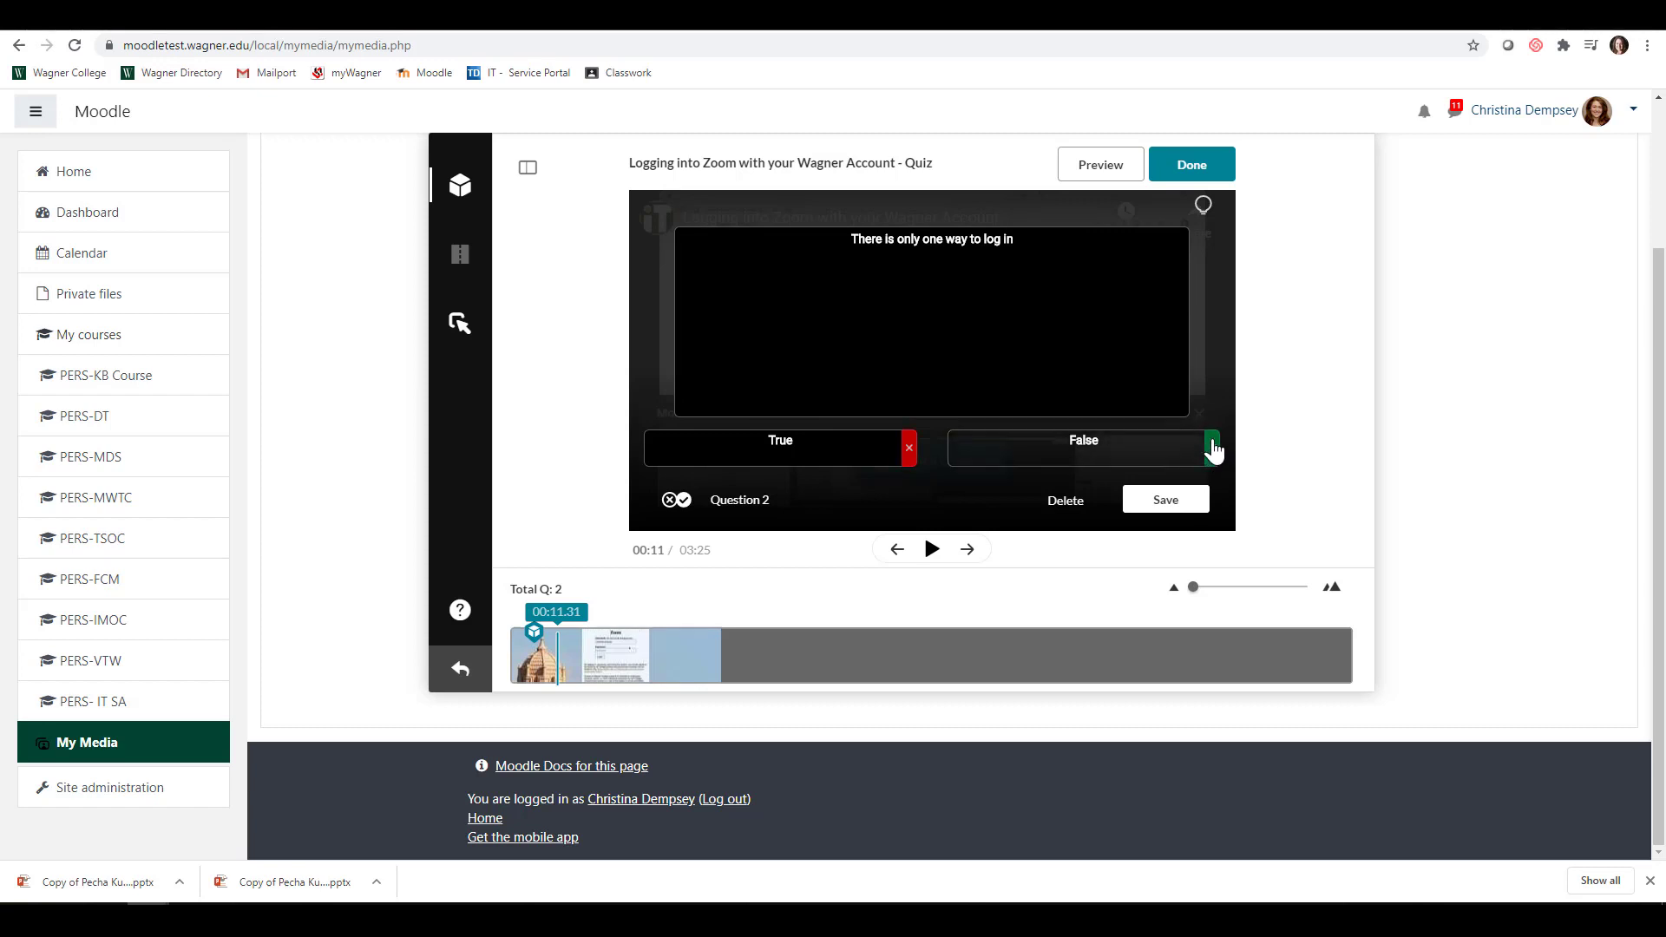
{"action": "left_click", "coordinate": [1181, 502]}
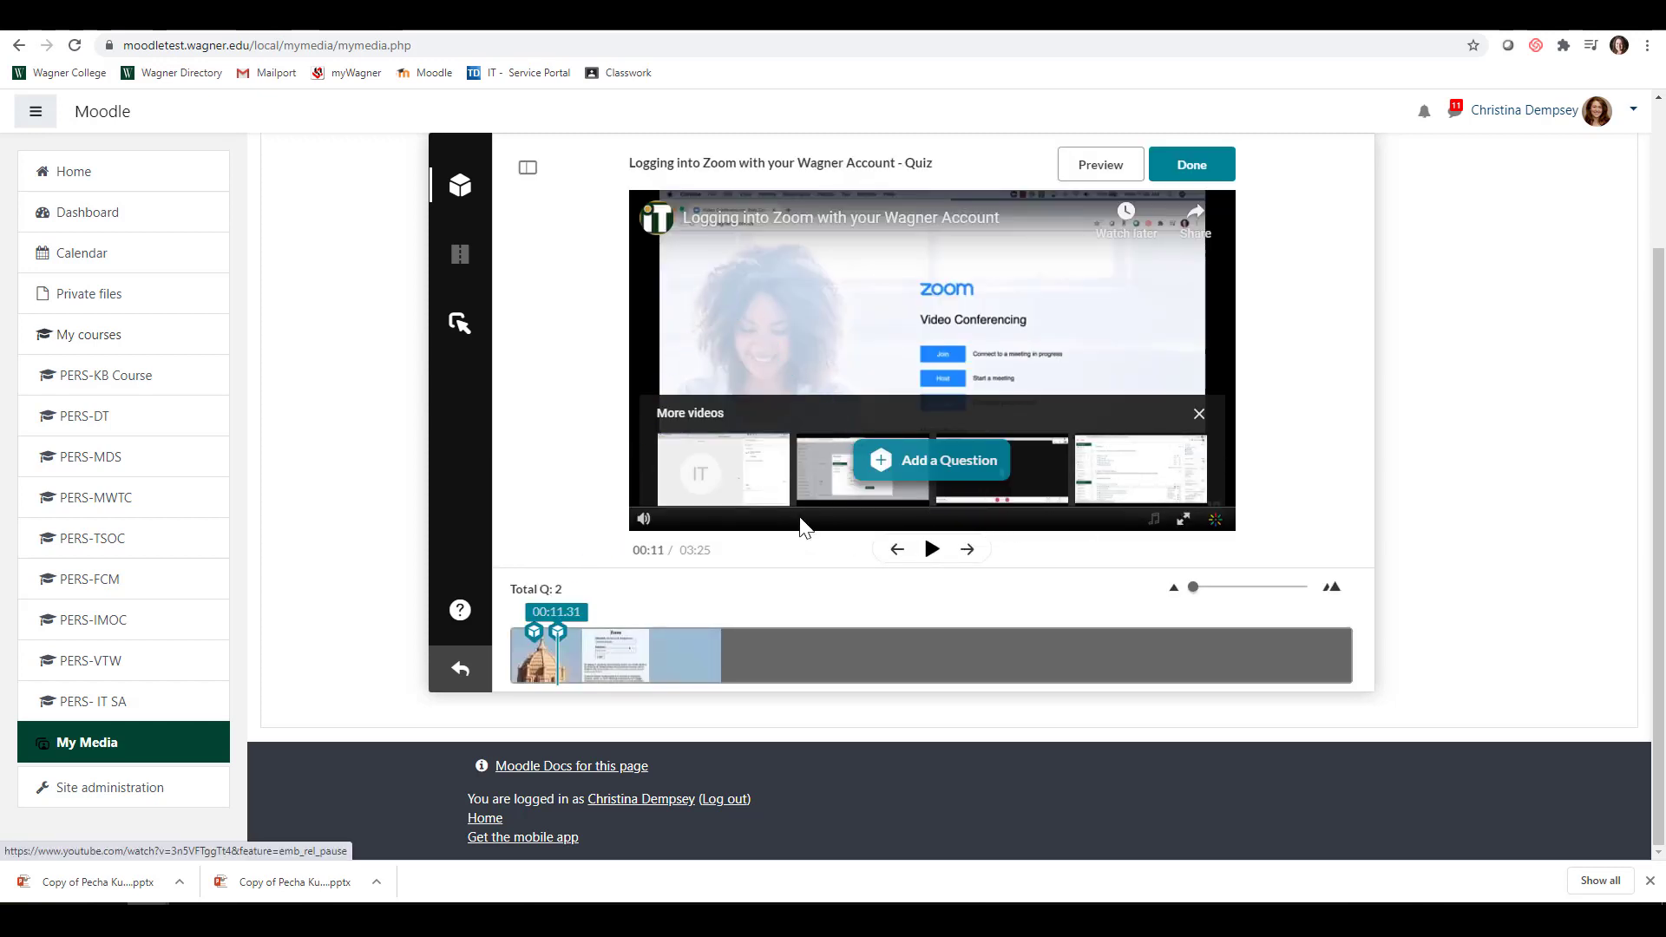
Step: Move the video ahead and pause it at 0:34
{"action": "left_click_drag", "start_coordinate": [812, 499], "coordinate": [853, 547]}
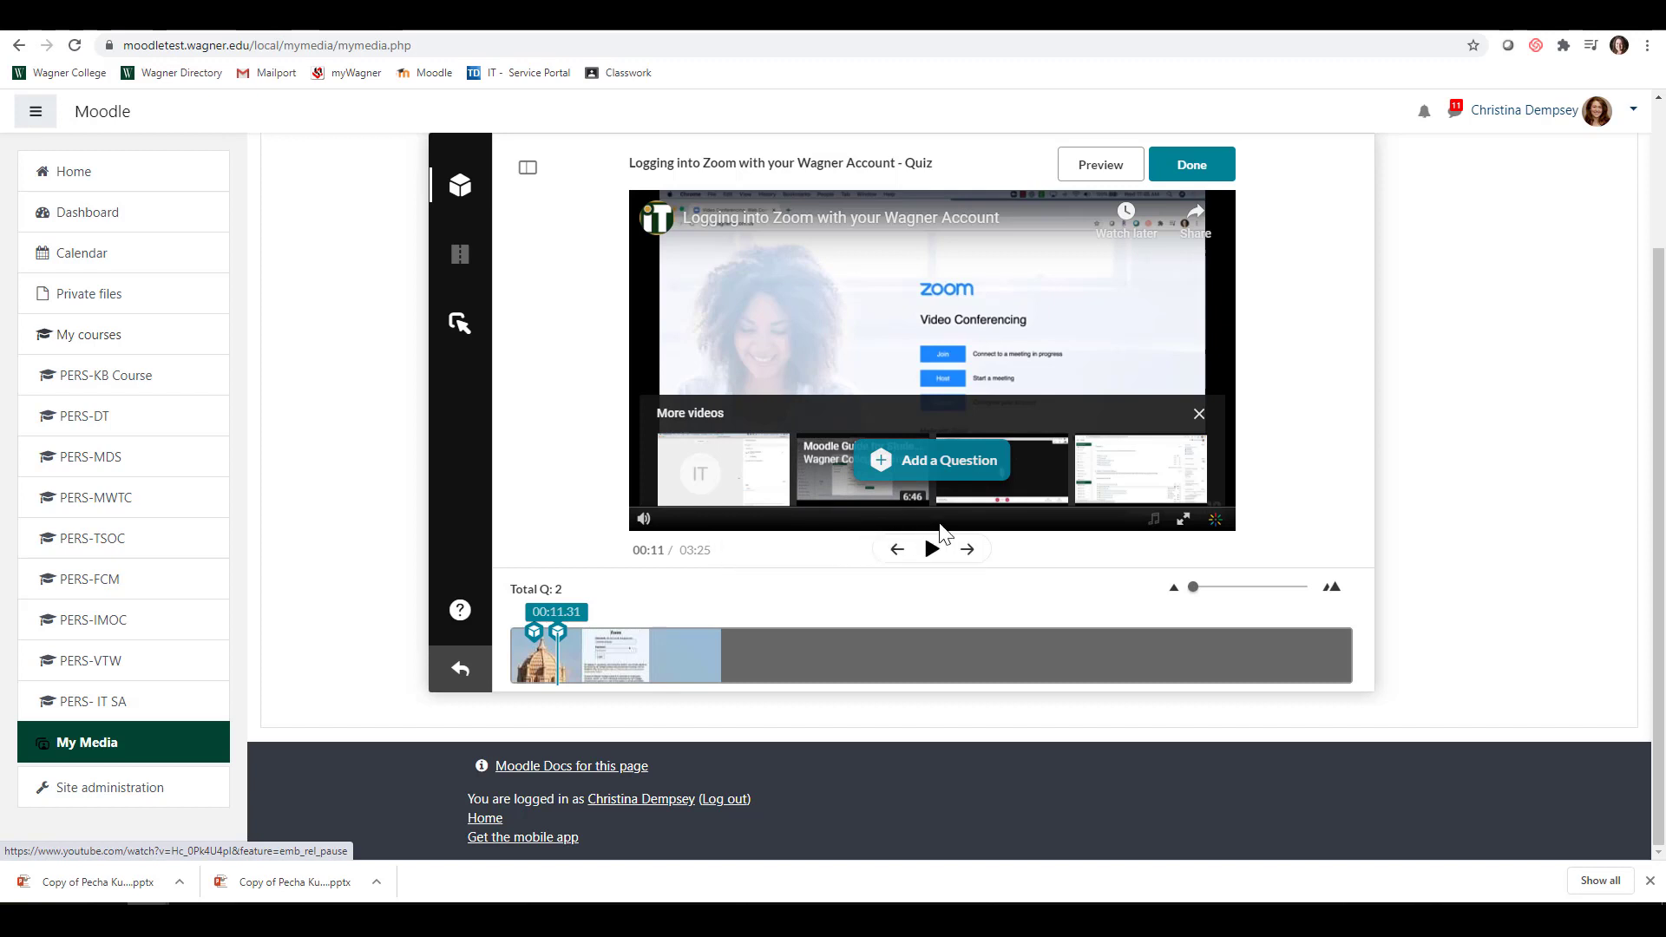
{"action": "left_click", "coordinate": [932, 548]}
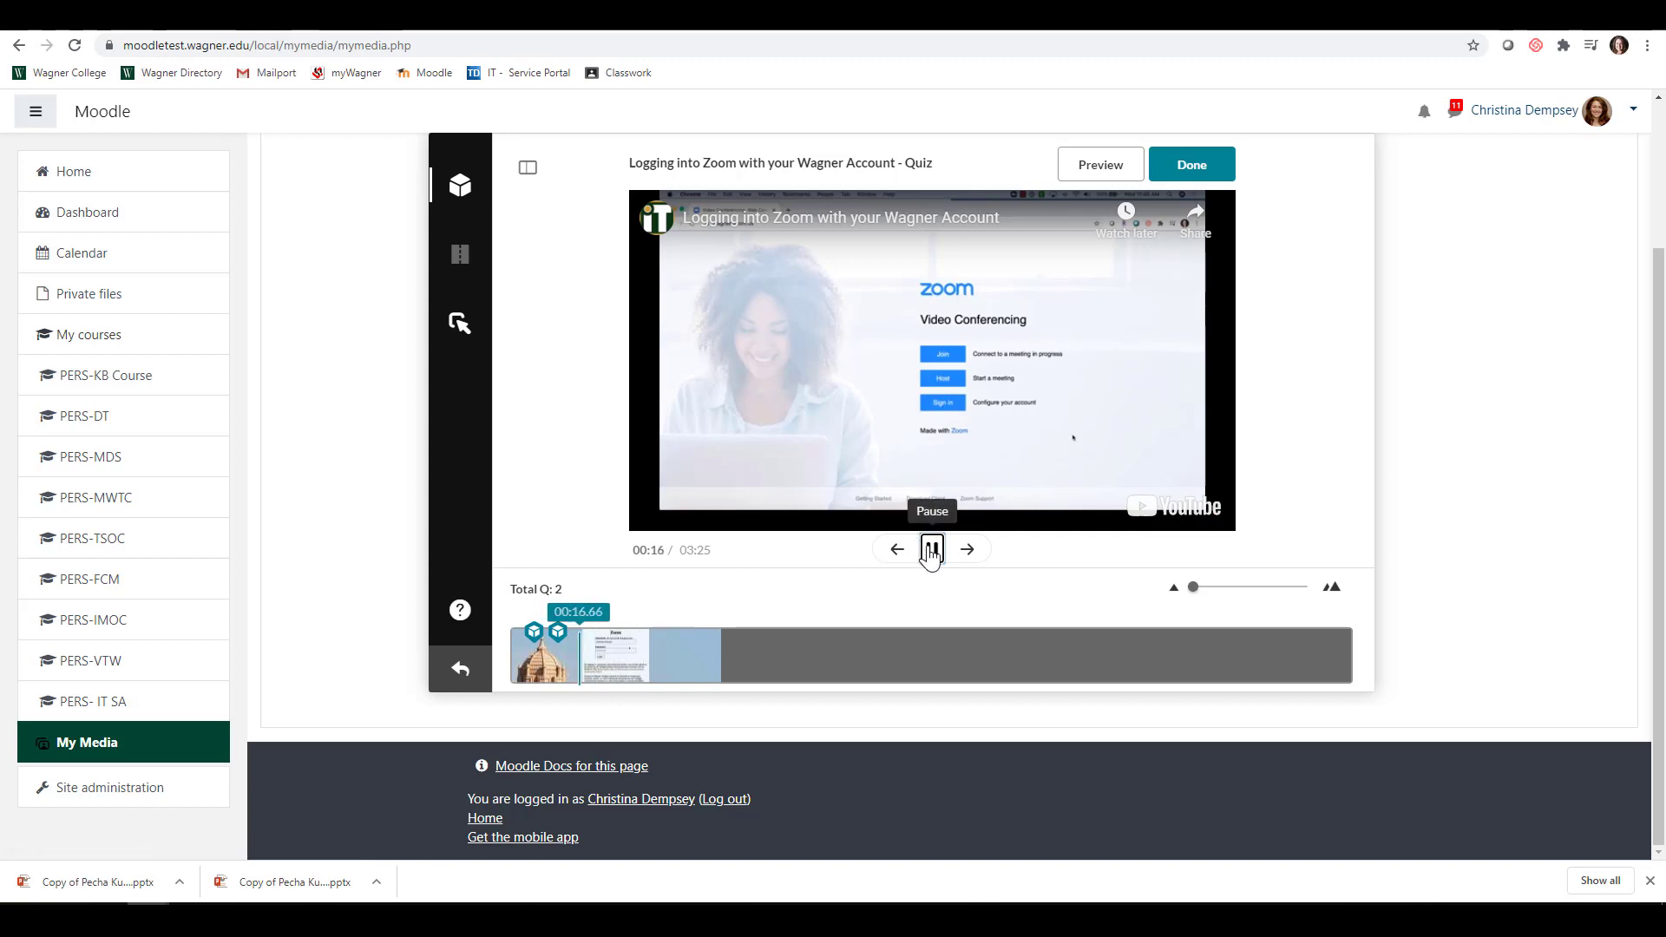
{"action": "left_click", "coordinate": [645, 643]}
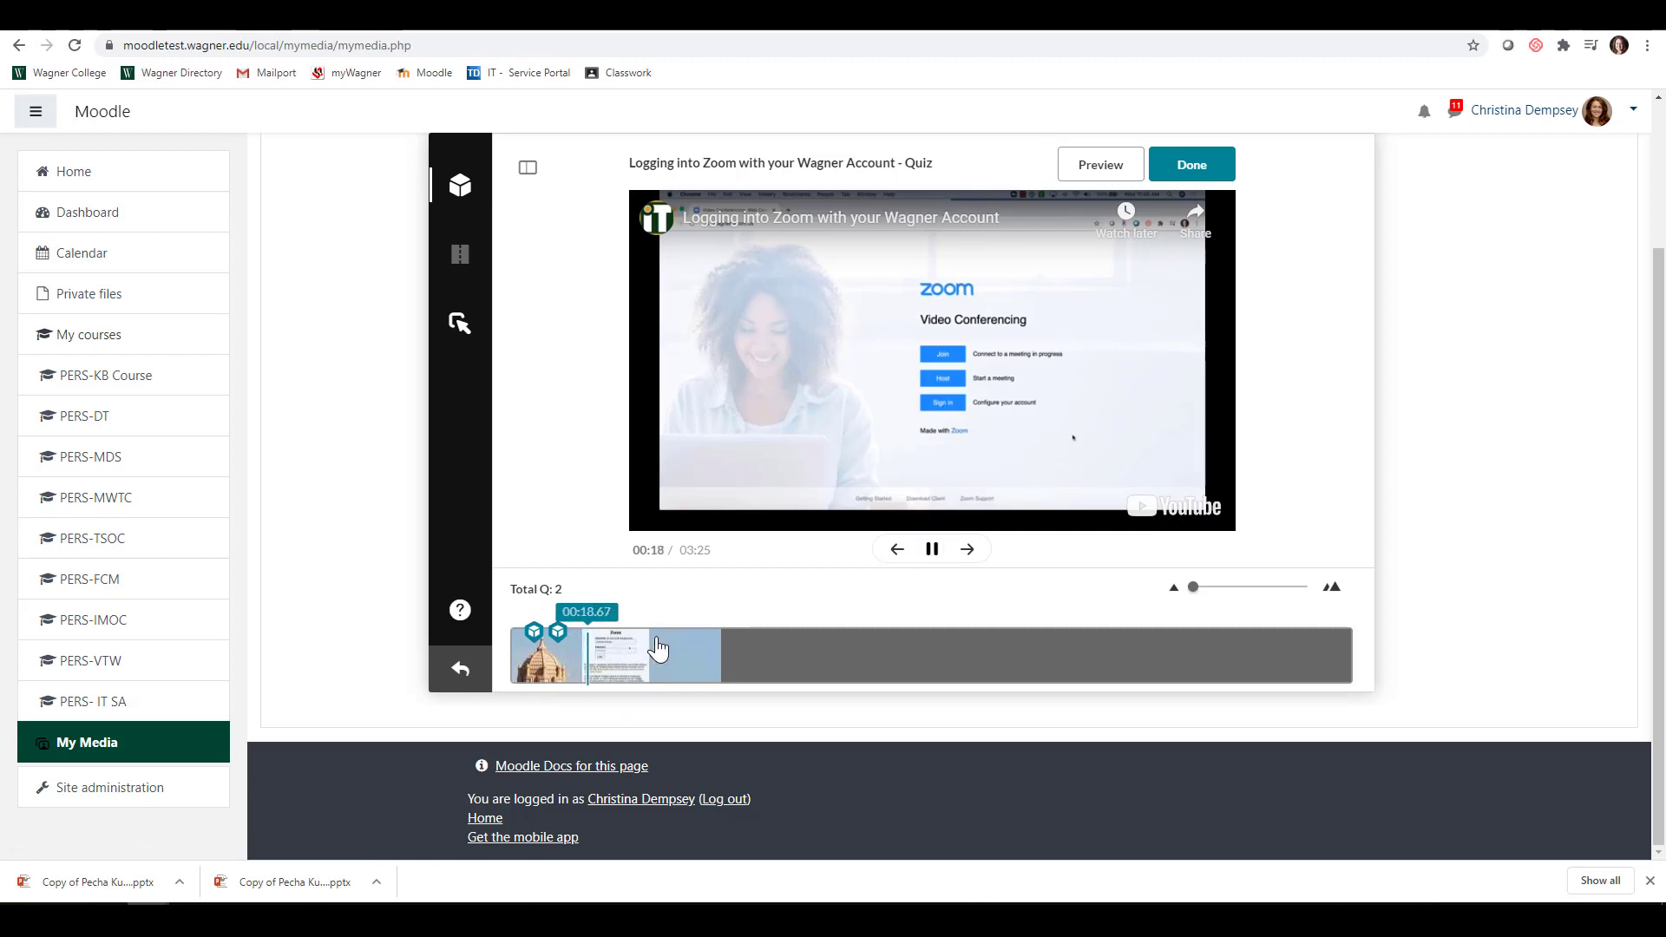
{"action": "left_click", "coordinate": [932, 549]}
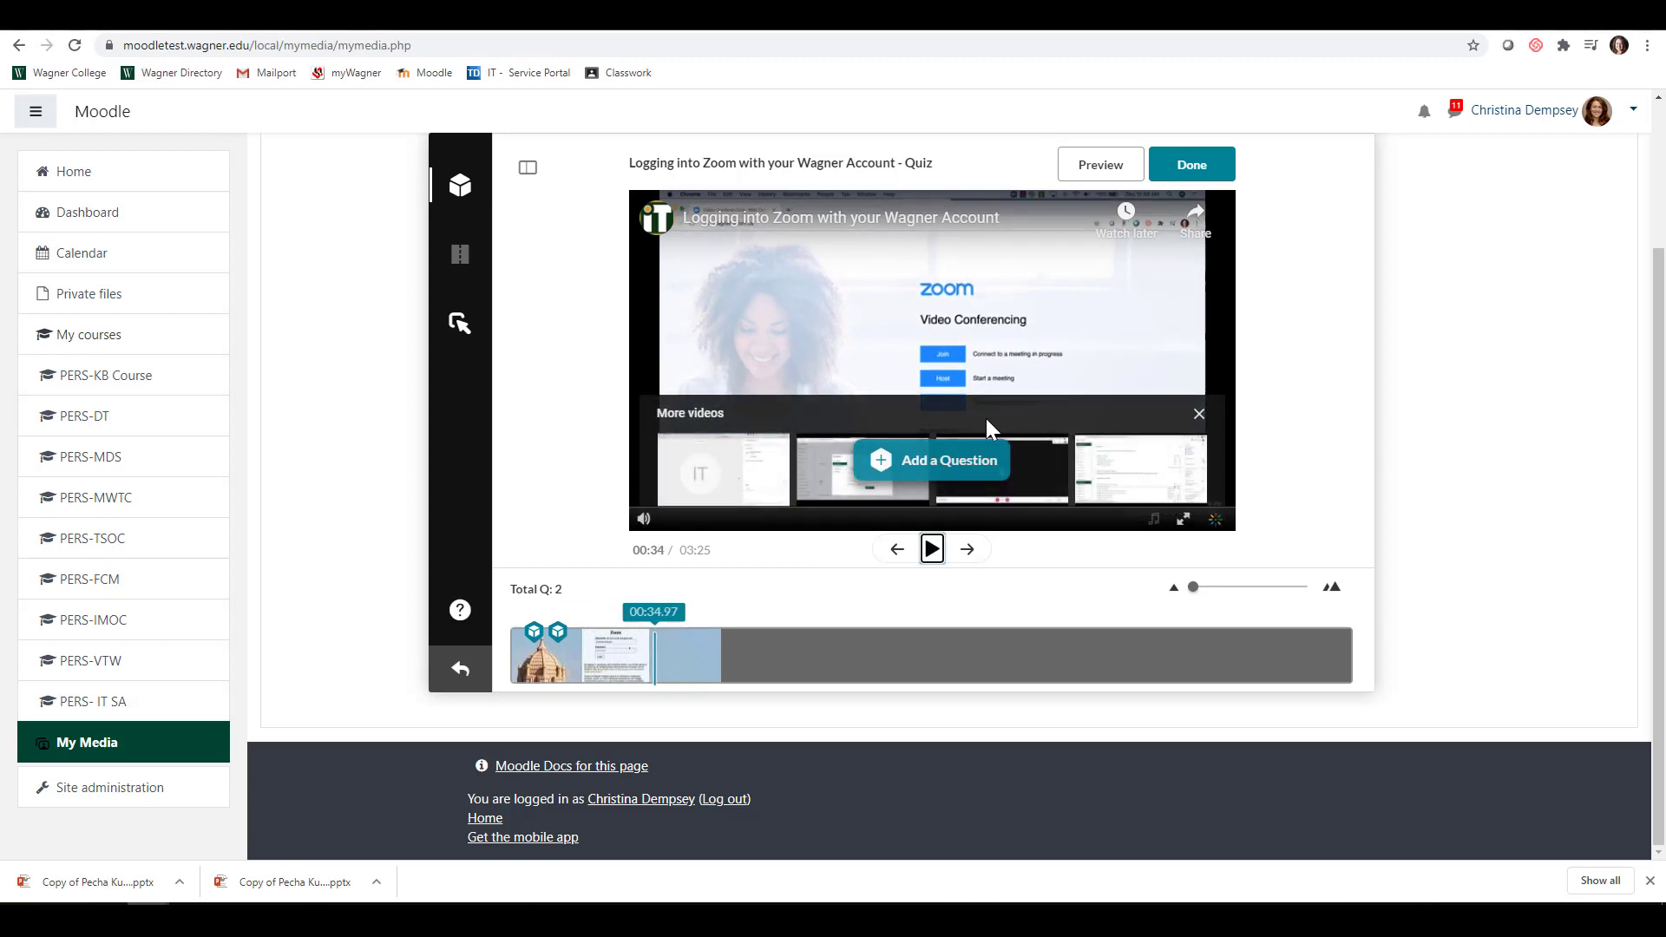
Step: Save a reflection point at 0:34 reading 'Pay attention to this part'
{"action": "left_click", "coordinate": [945, 469]}
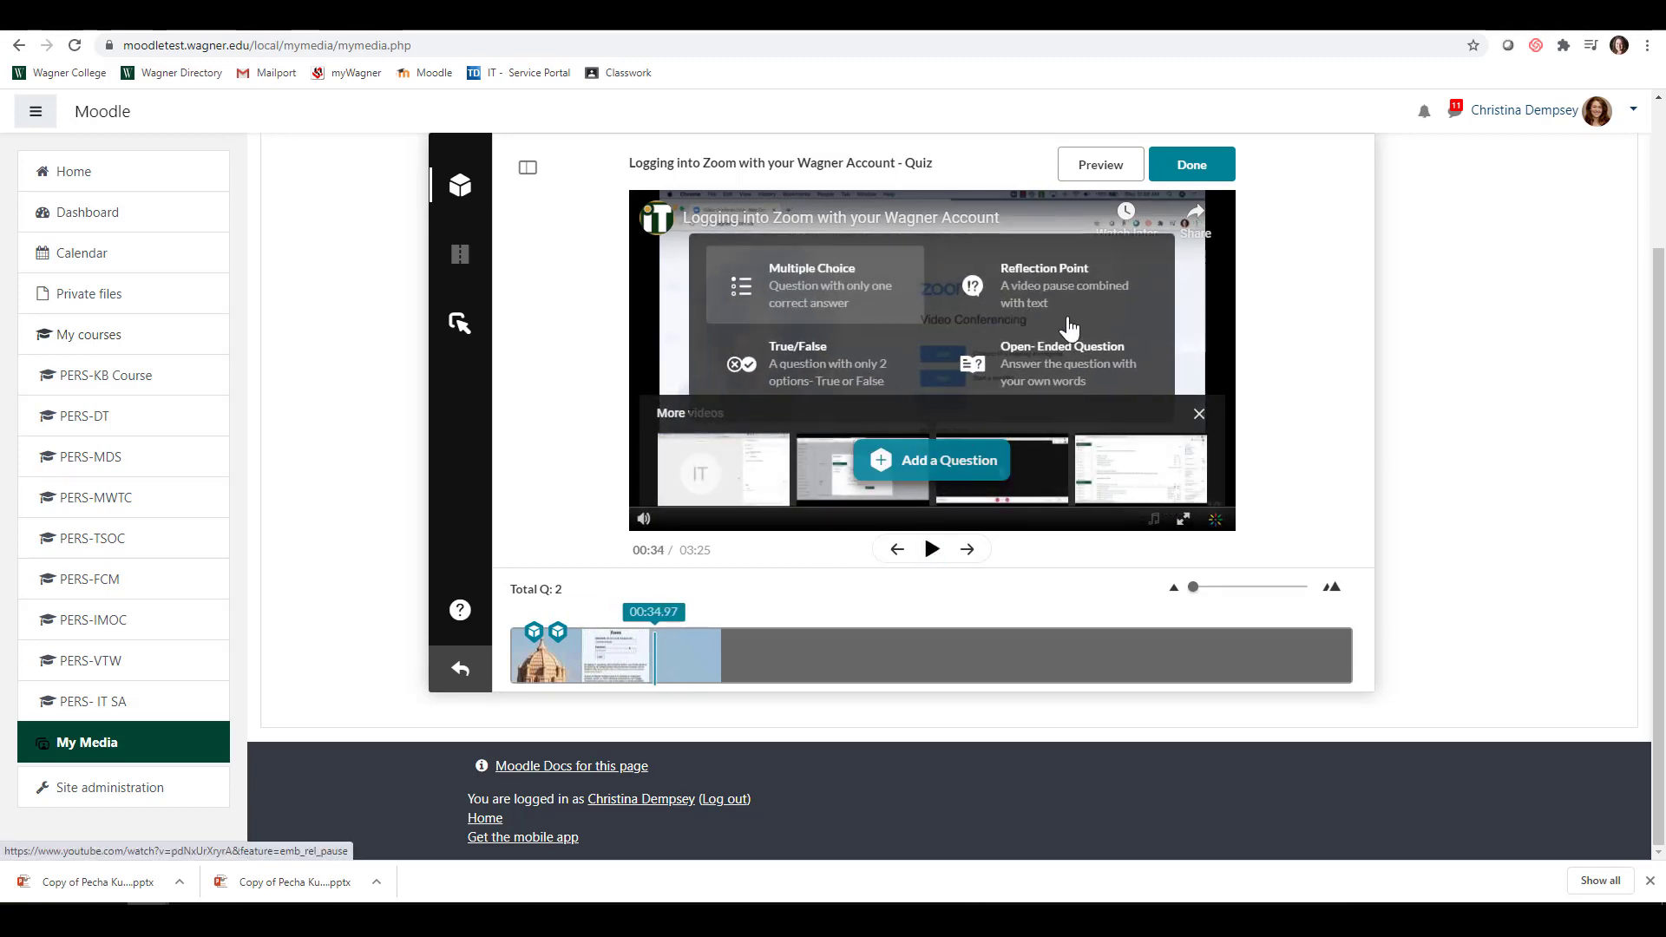
{"action": "left_click", "coordinate": [1073, 305]}
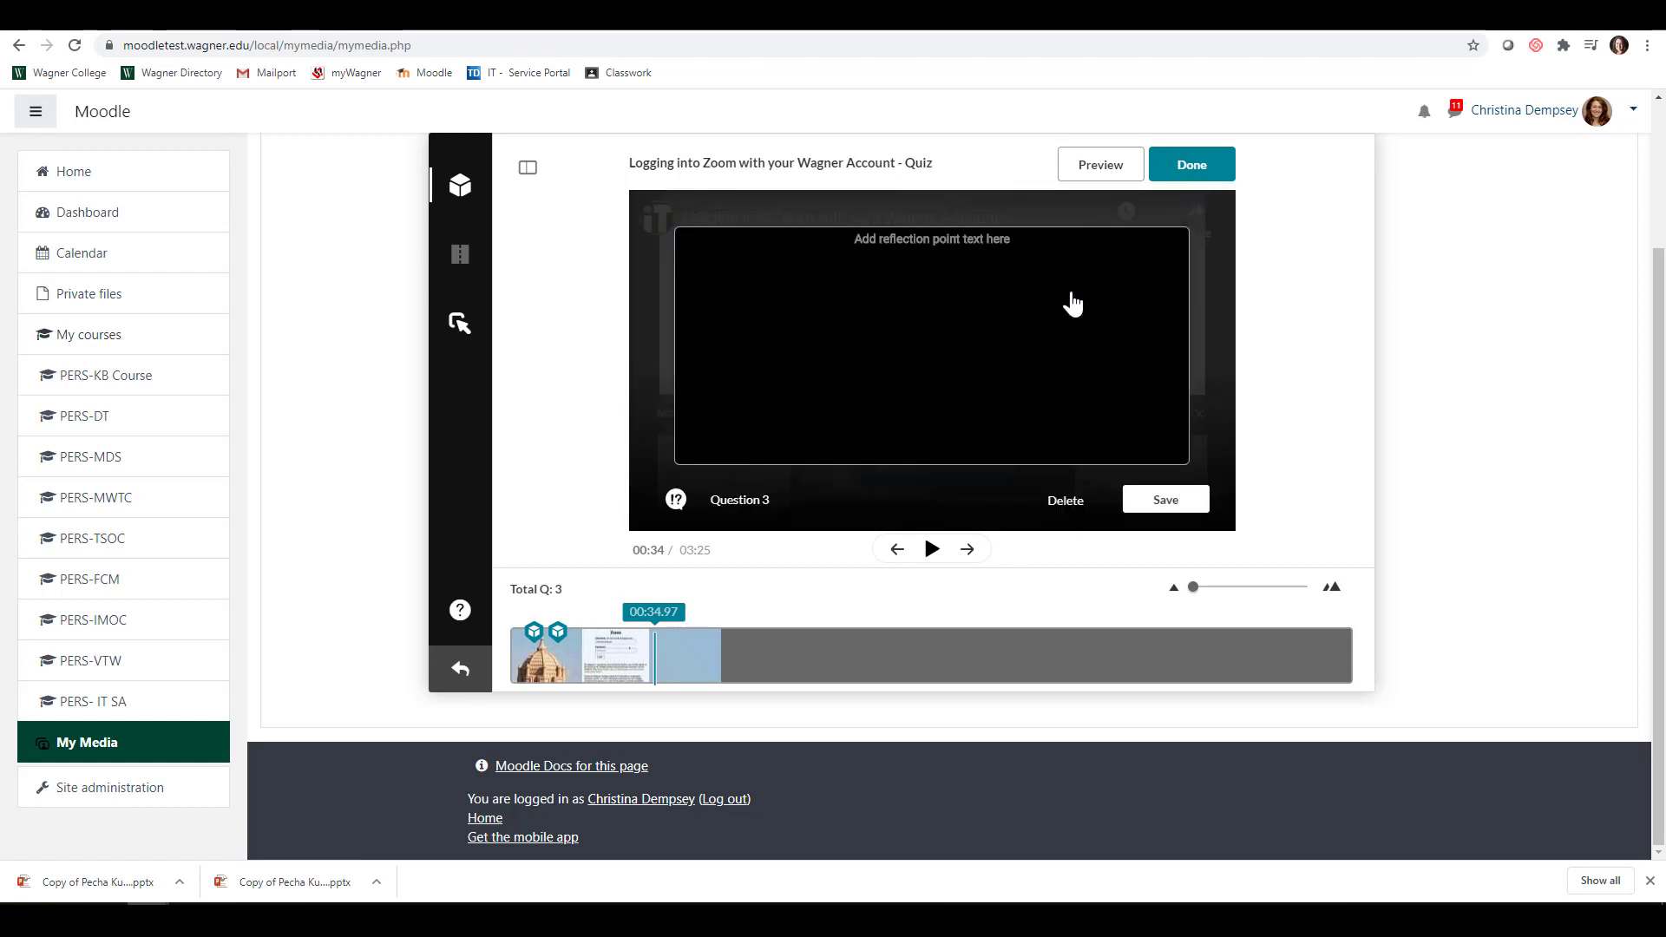
{"action": "type", "text": "Pay att"}
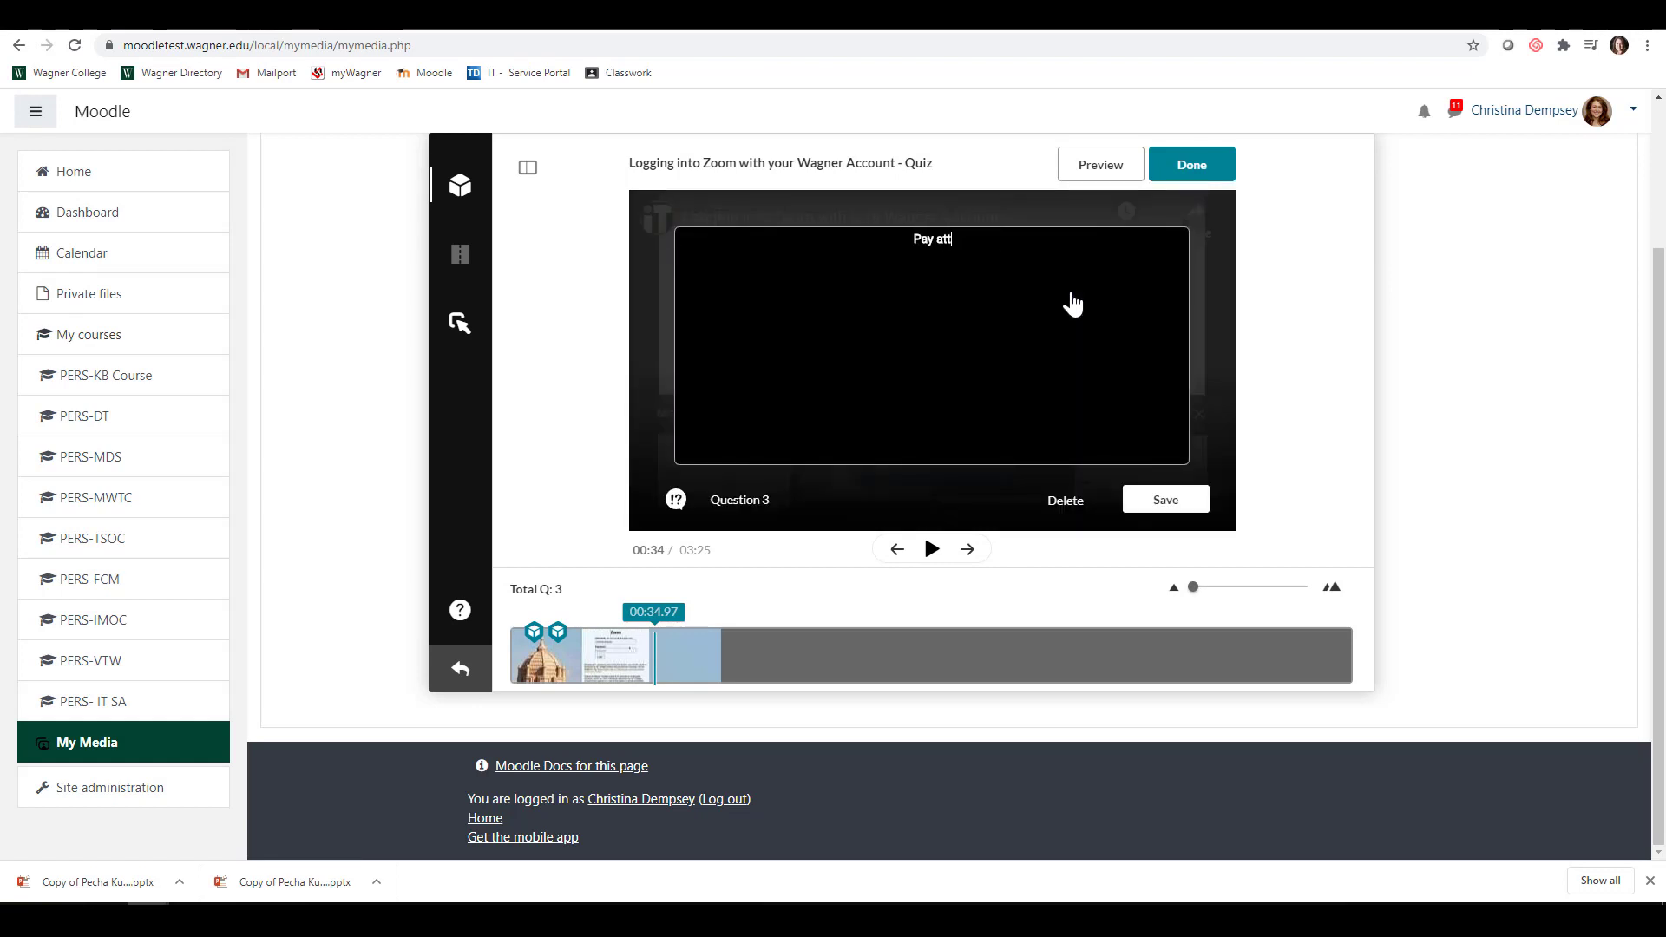
{"action": "type", "text": "ention to this part"}
{"action": "left_click", "coordinate": [1141, 503]}
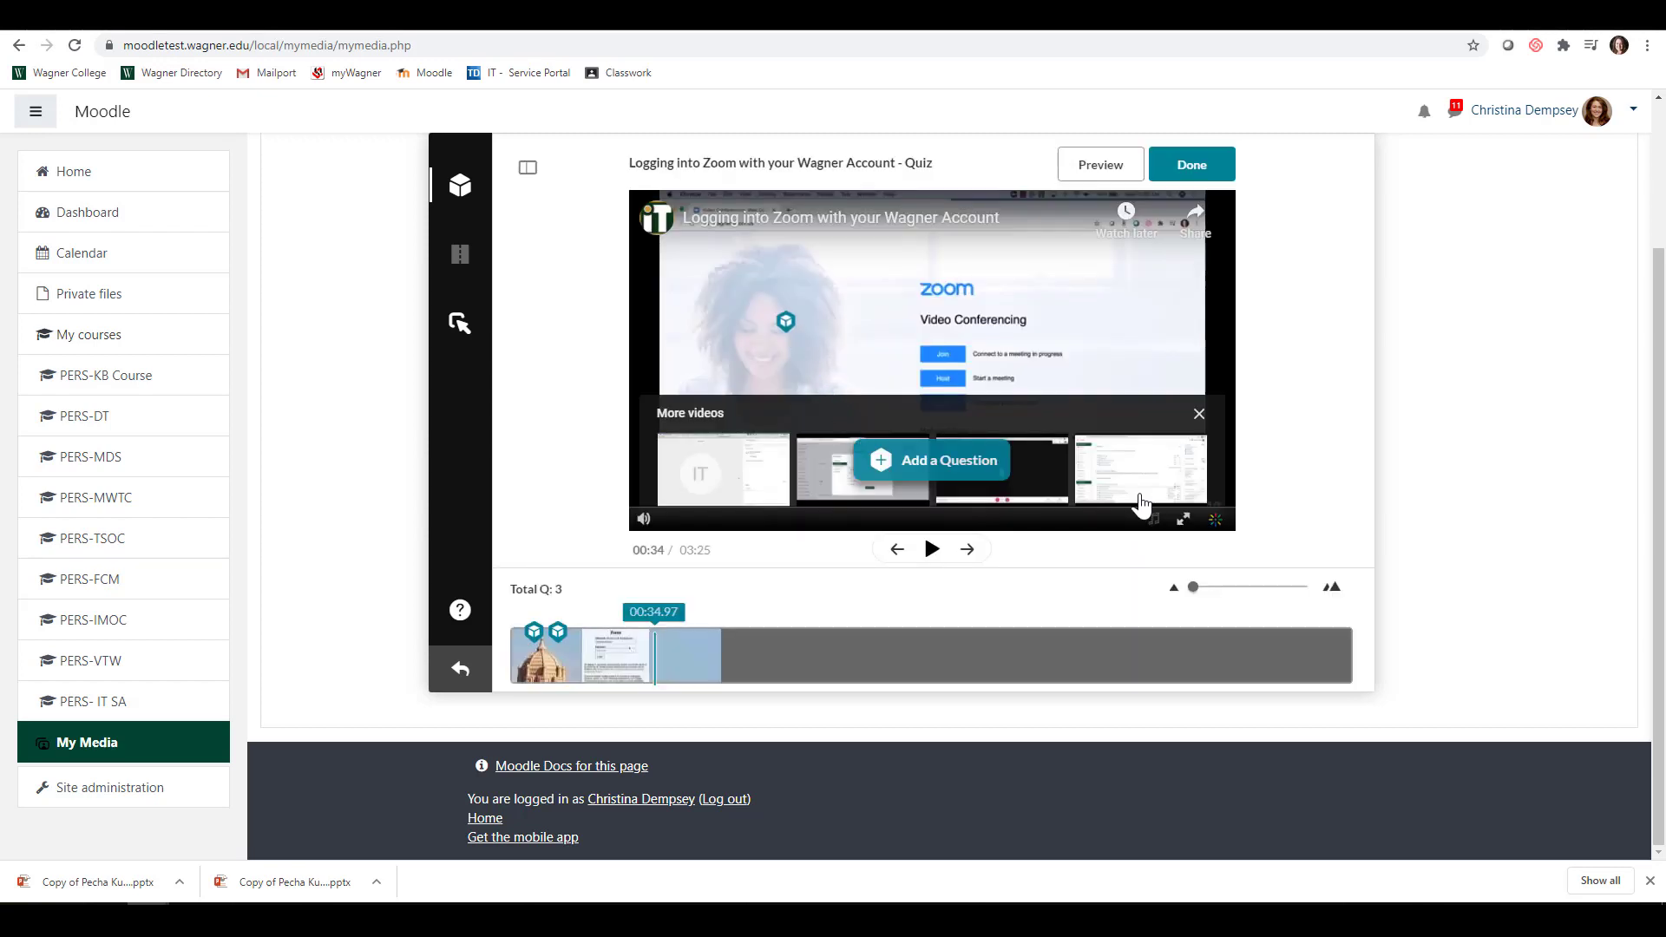
Step: Add and save an open-ended question at 0:42, 'Do you understand how to log into Zoom?'
{"action": "left_click", "coordinate": [686, 657]}
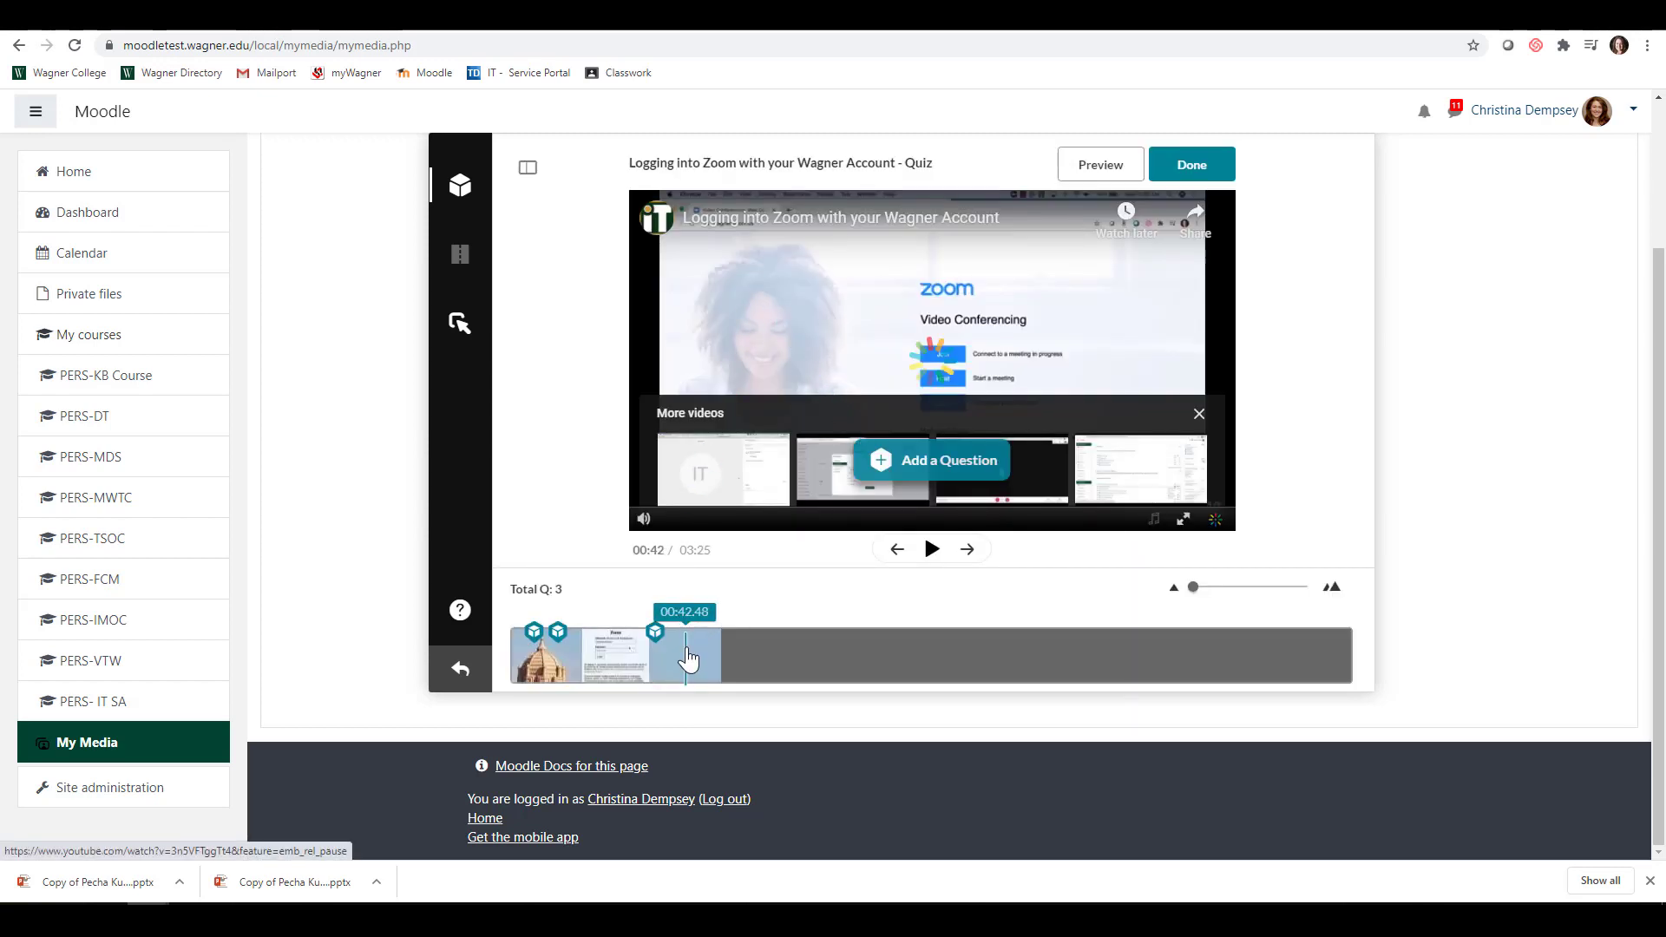
{"action": "mouse_move", "coordinate": [930, 477]}
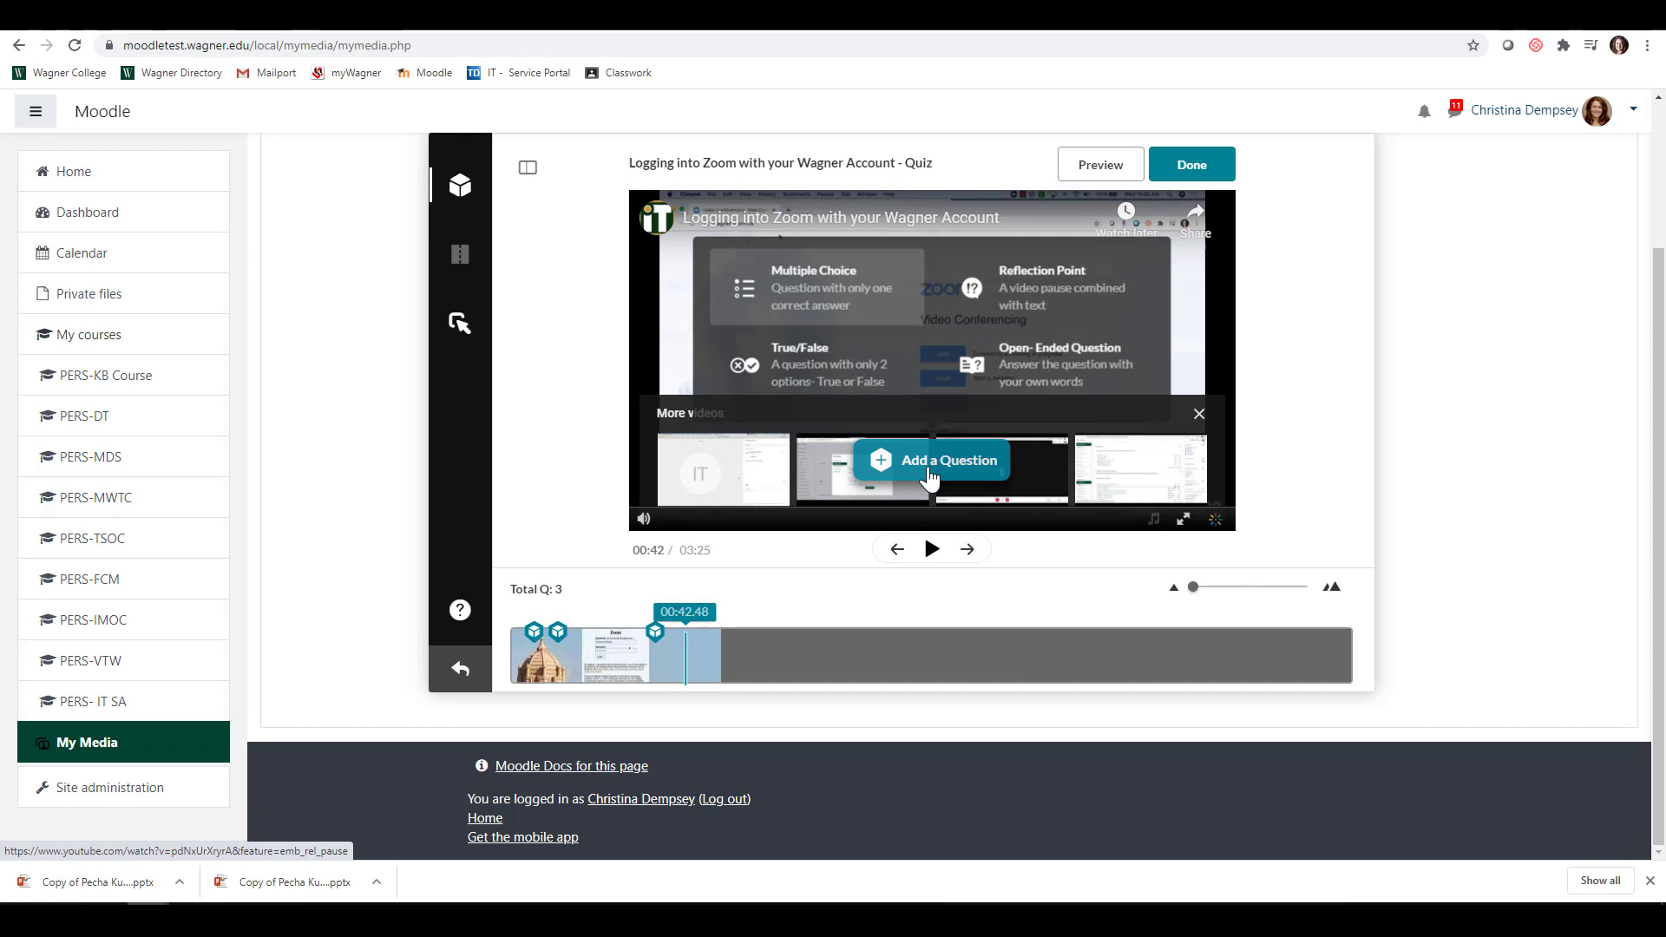
{"action": "left_click", "coordinate": [1091, 376]}
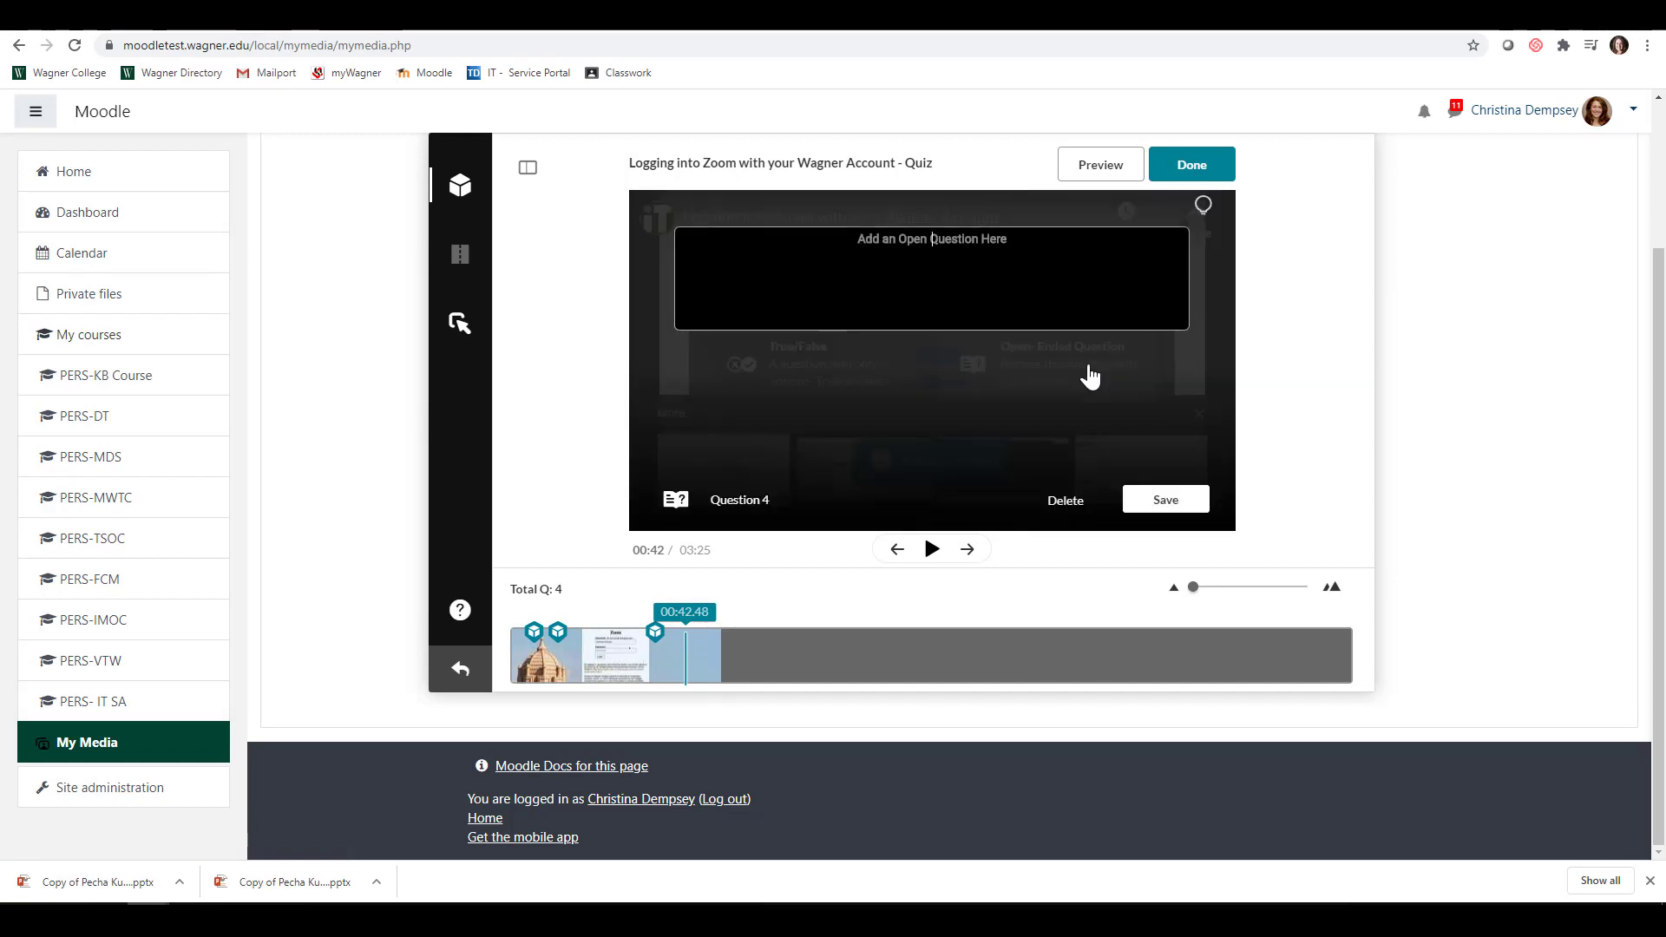
{"action": "type", "text": "Do you t"}
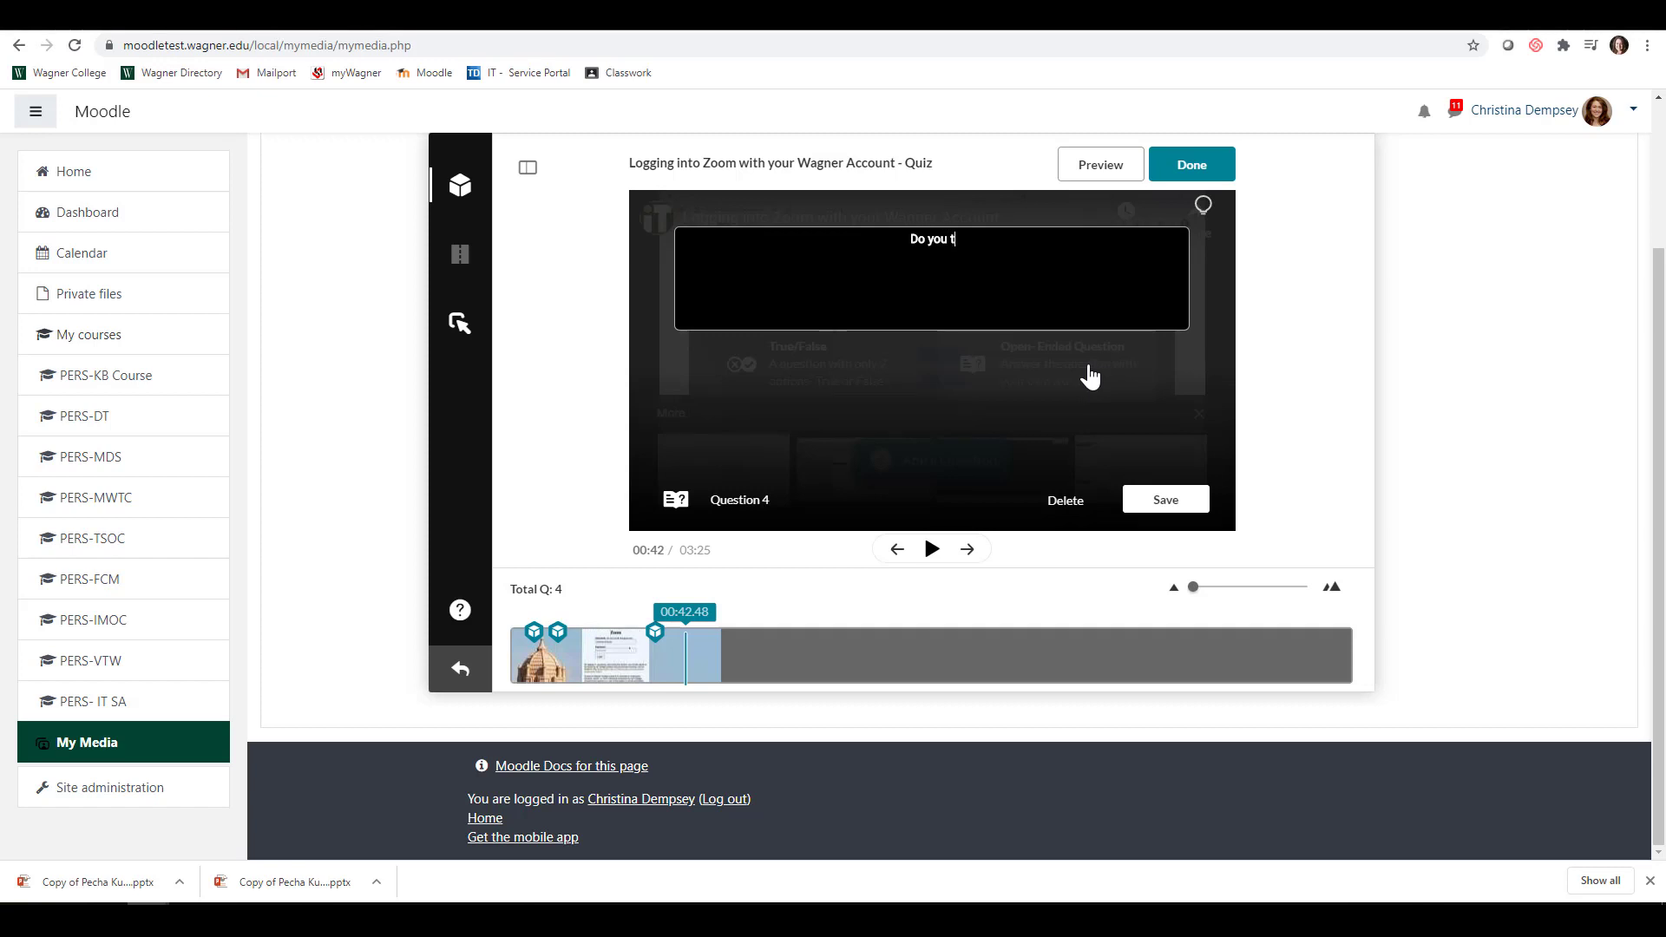
{"action": "key", "text": "BackSpace"}
{"action": "type", "text": "understand"}
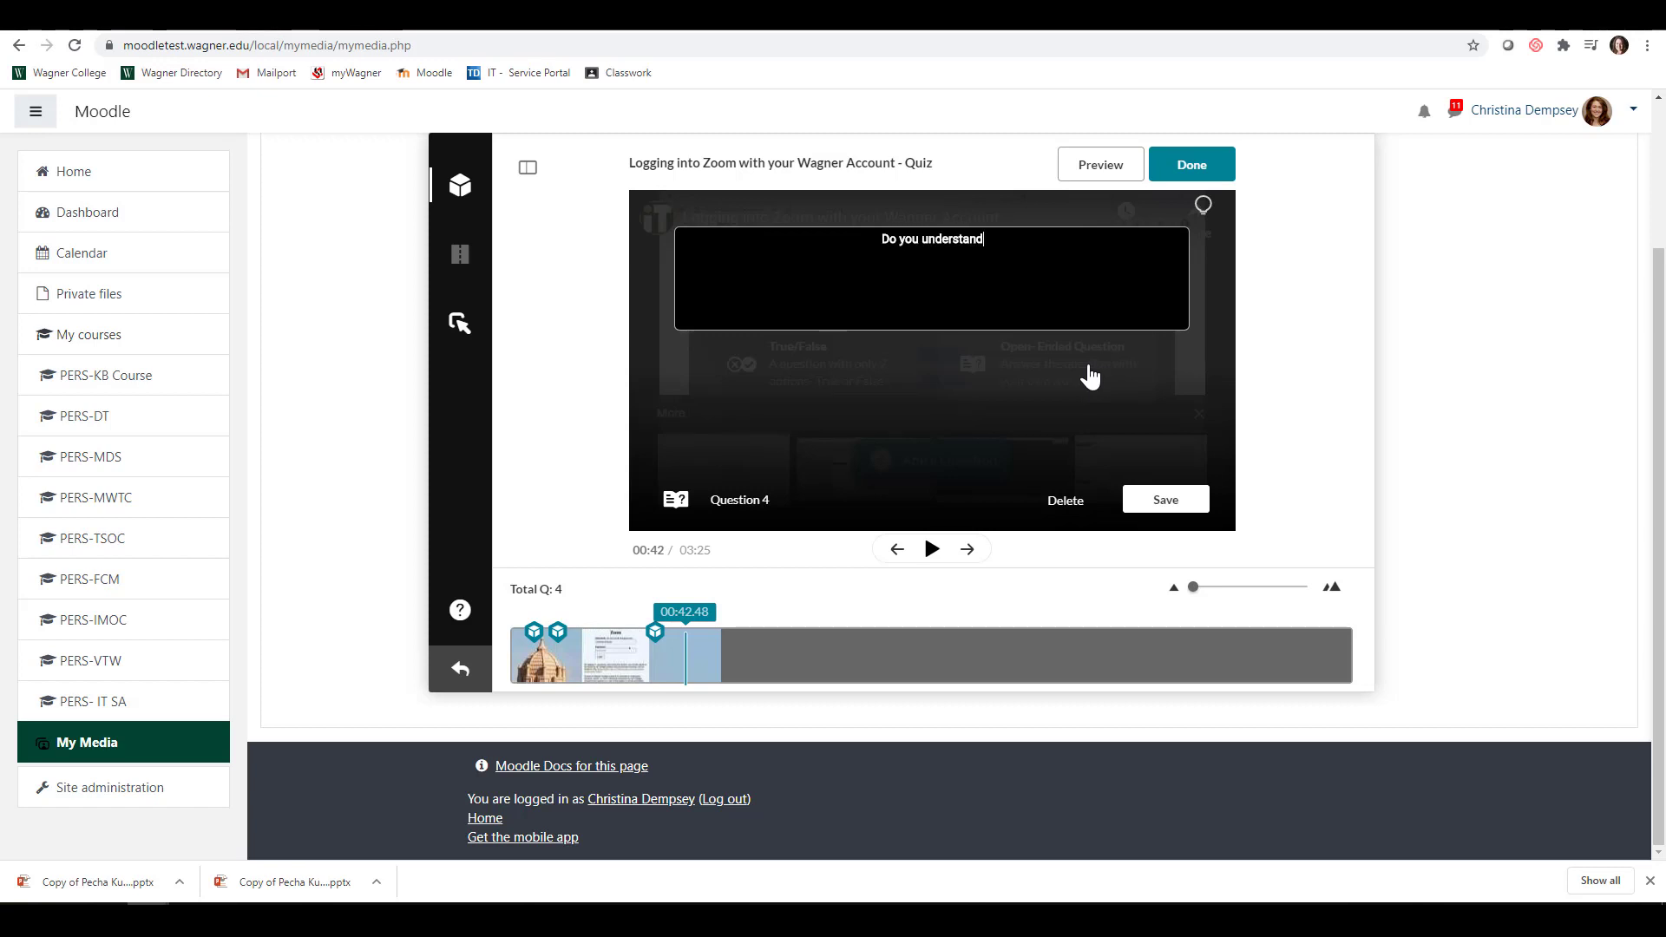
{"action": "type", "text": " how to log into"}
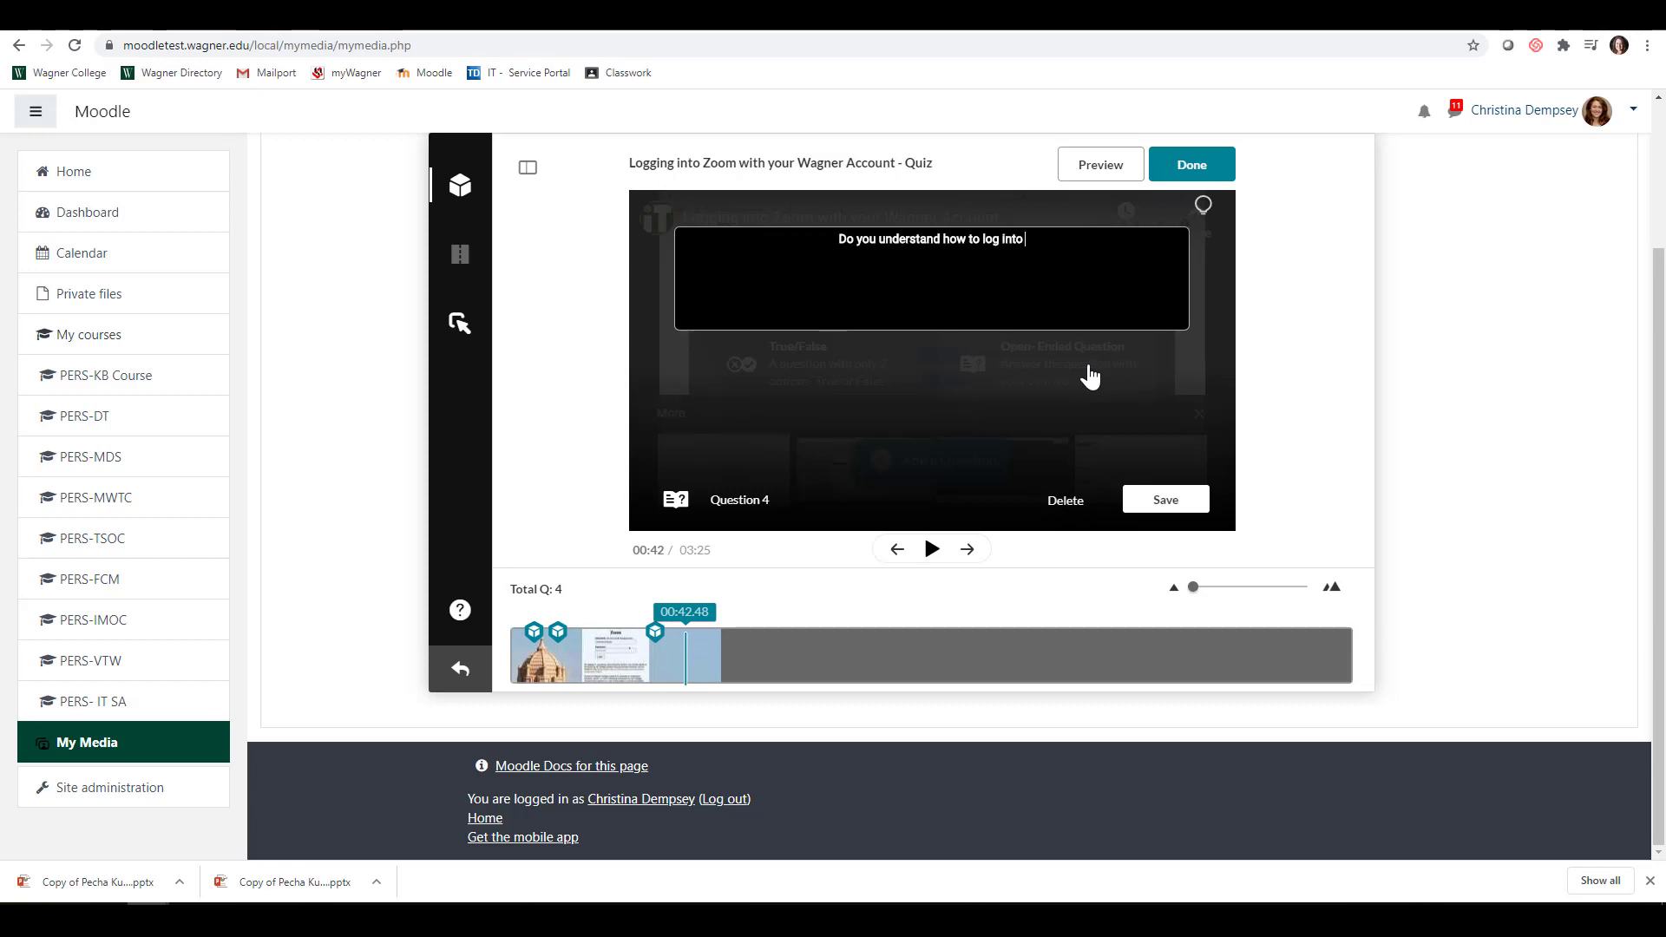
{"action": "type", "text": " Zoom?"}
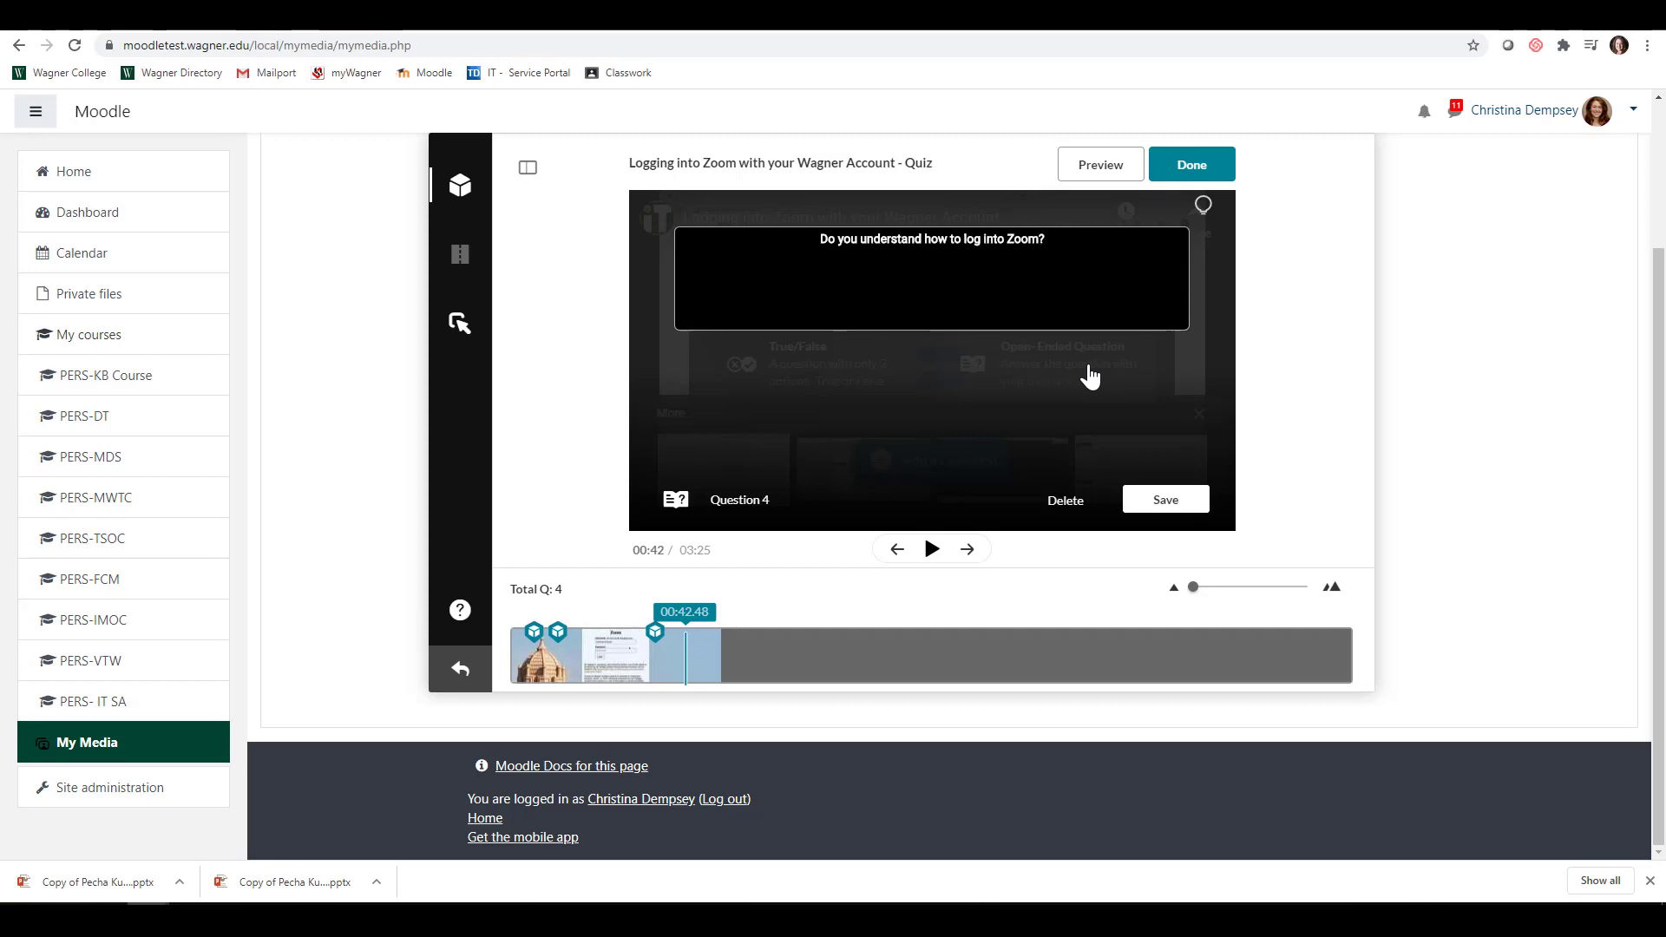
{"action": "left_click", "coordinate": [1177, 496]}
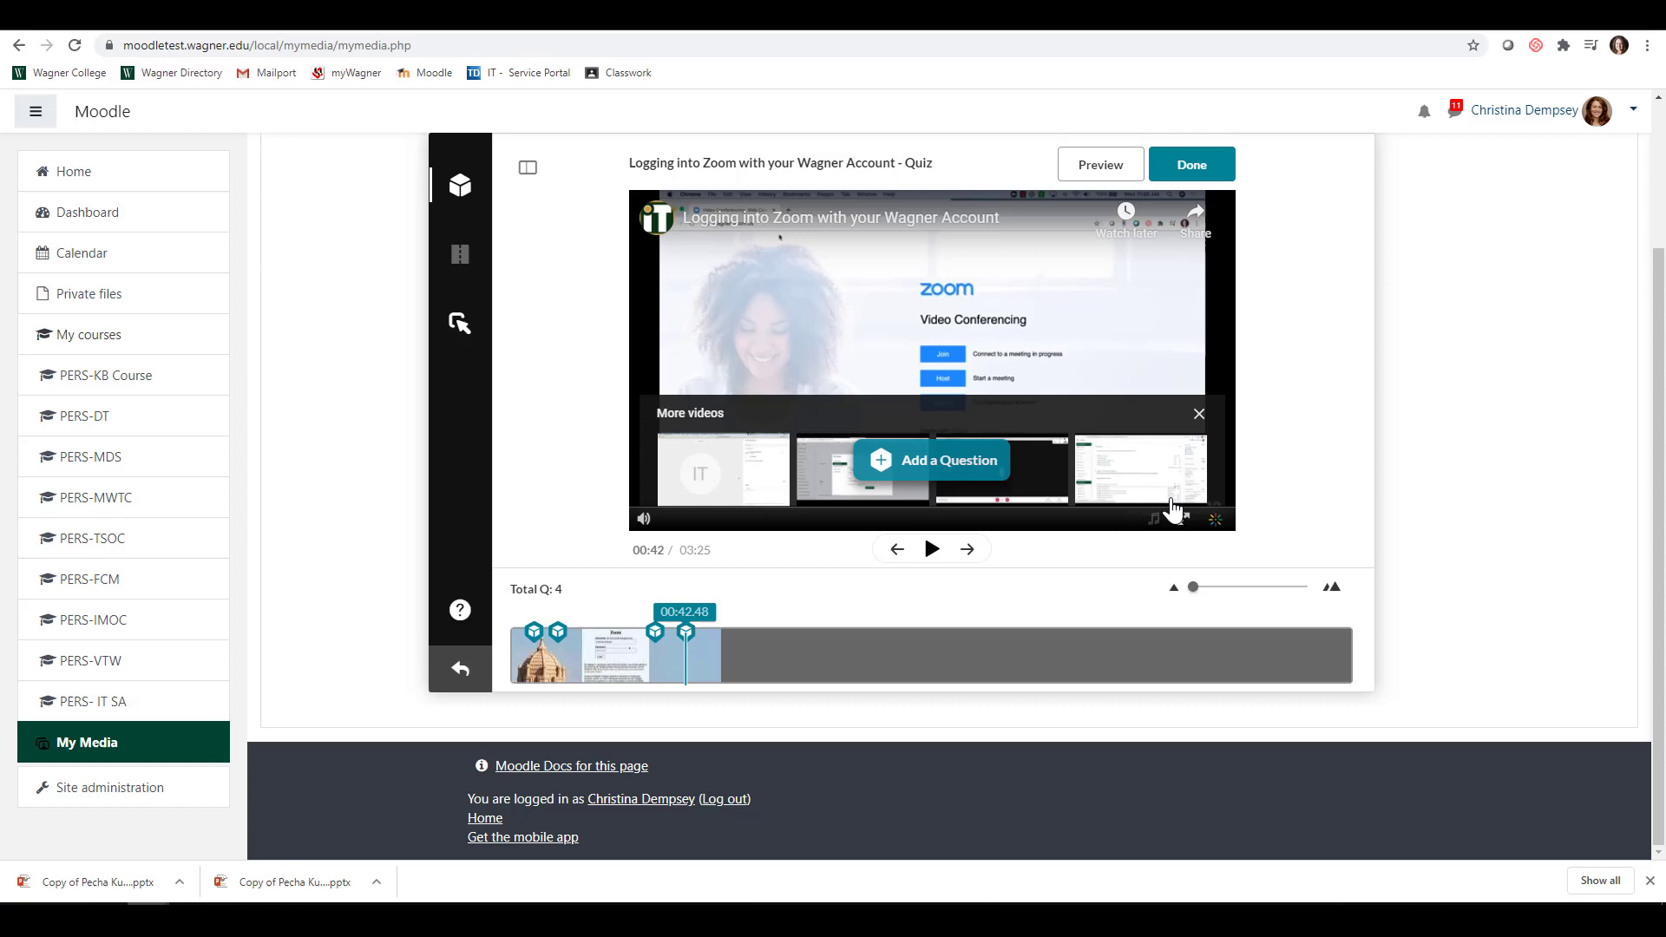
Step: Finish the four-question quiz with Done and go to the quiz video's media page
{"action": "left_click", "coordinate": [977, 470]}
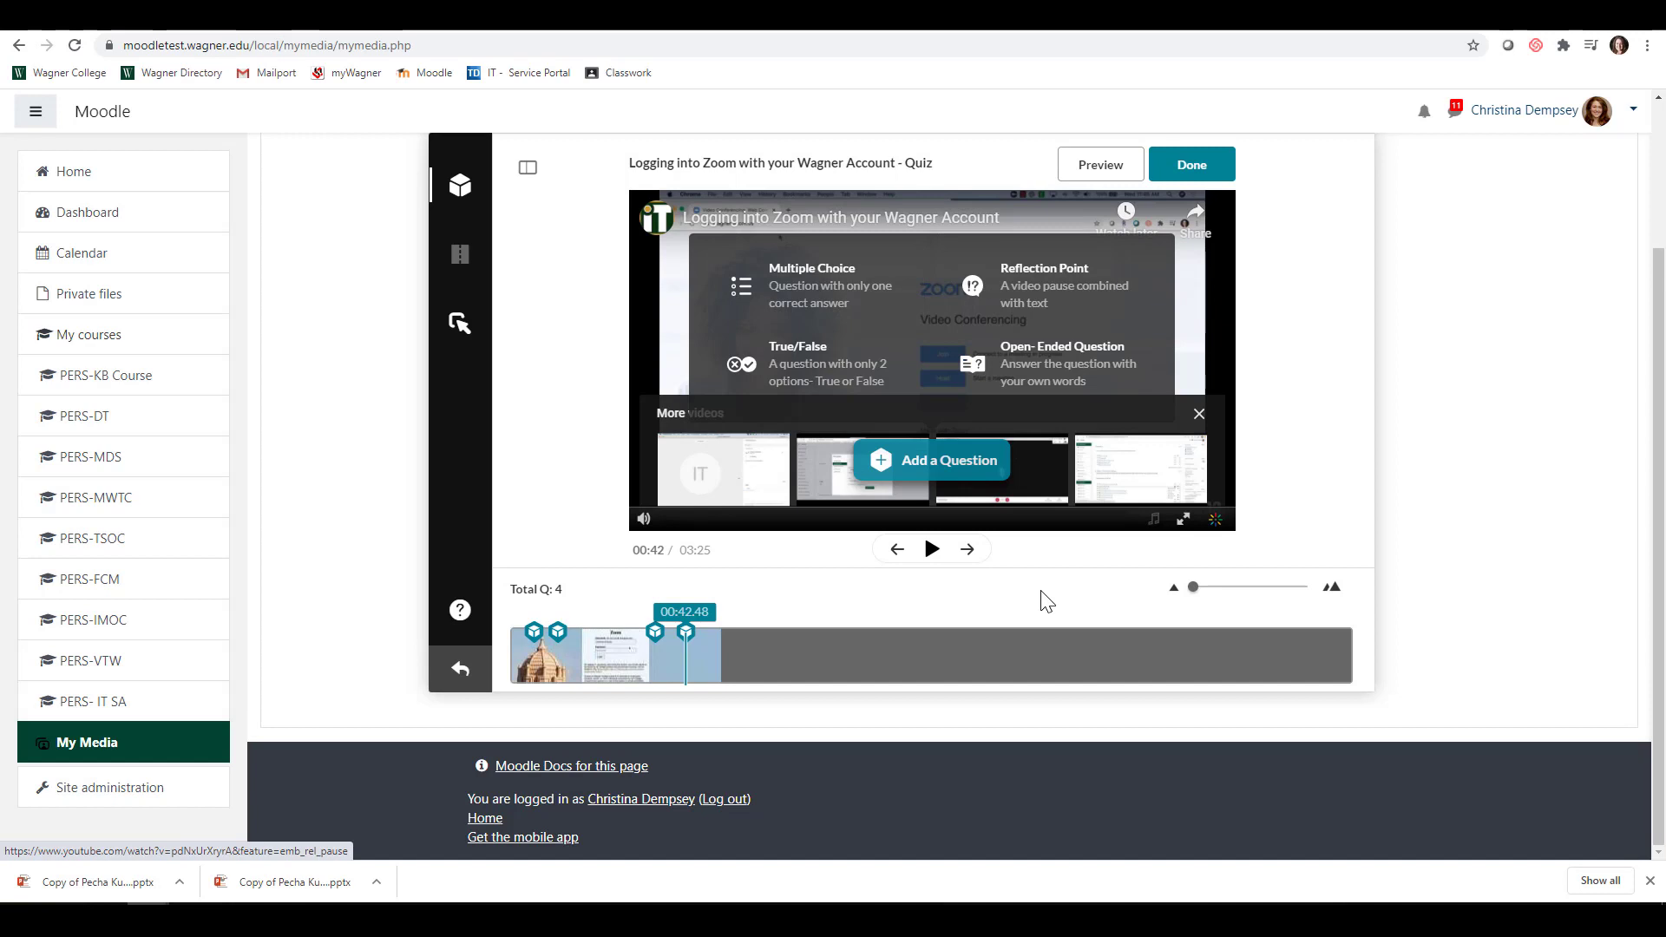
{"action": "scroll", "coordinate": [1039, 590], "scroll_direction": "up", "scroll_amount": 2}
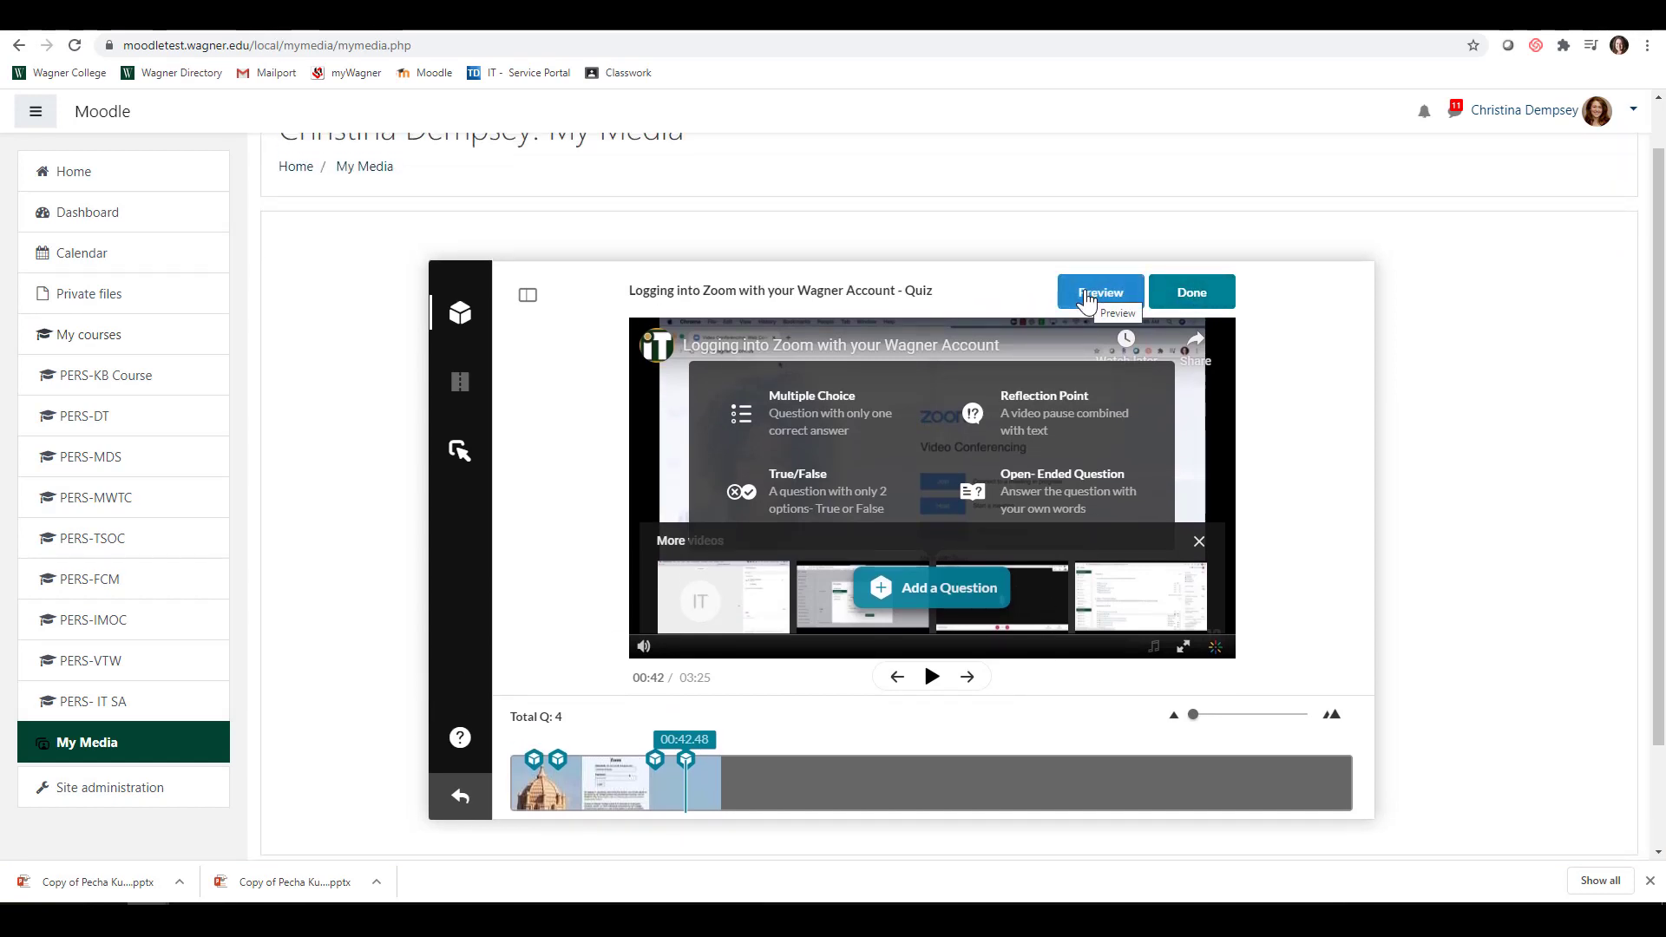
{"action": "left_click", "coordinate": [1190, 295]}
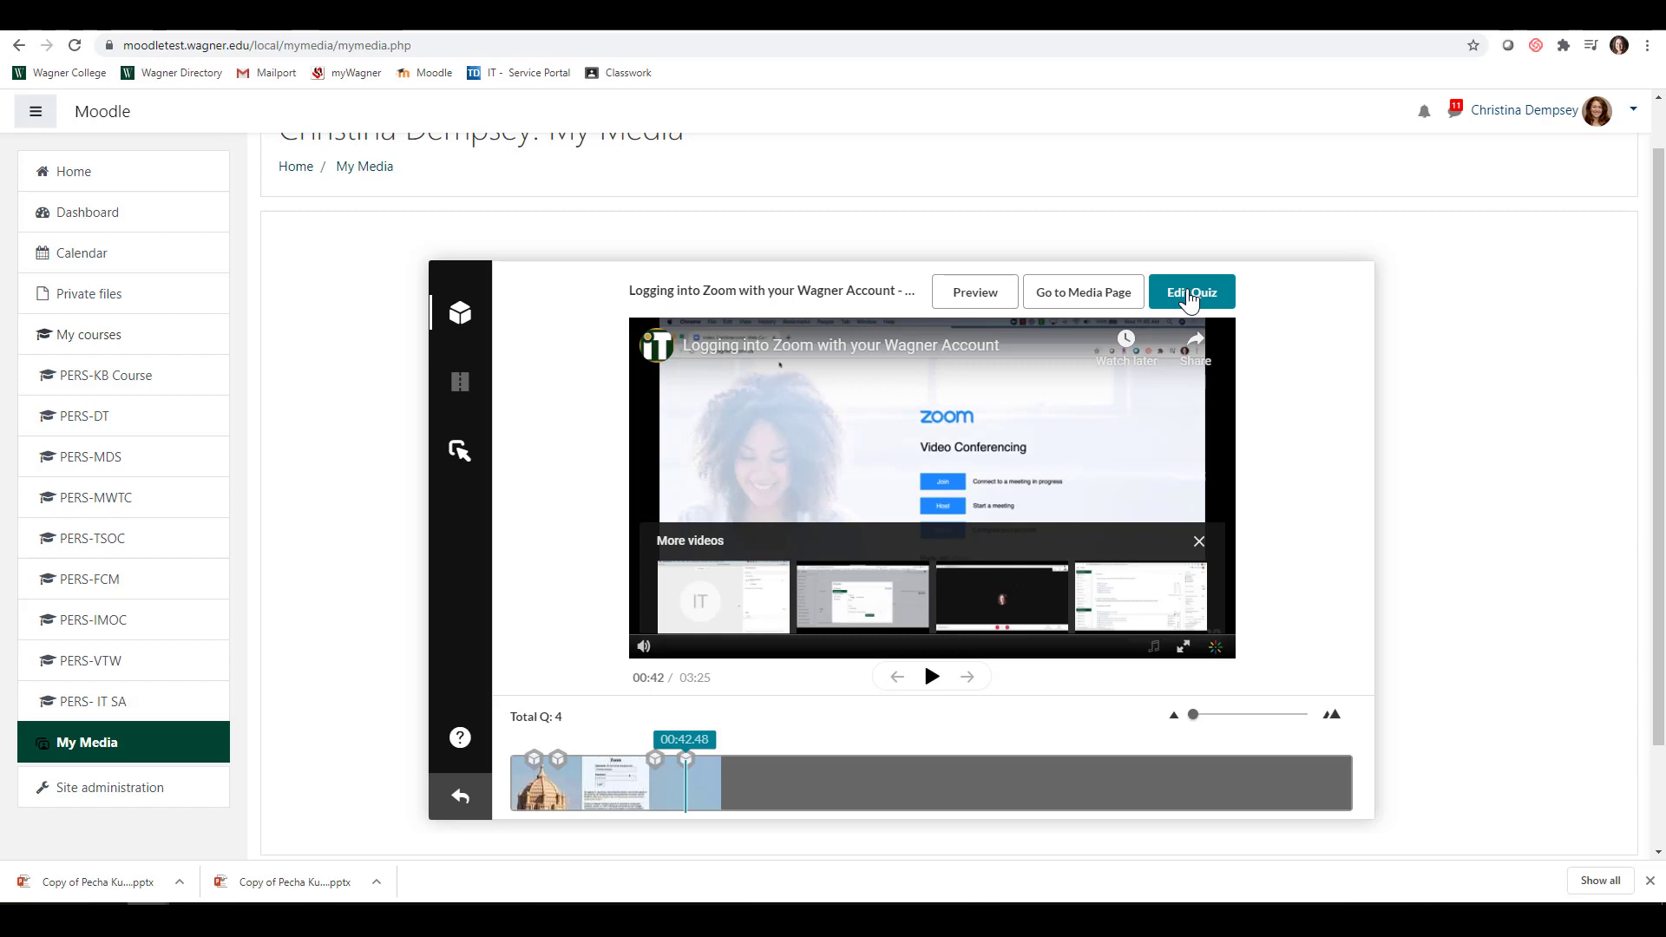
{"action": "left_click", "coordinate": [1119, 295]}
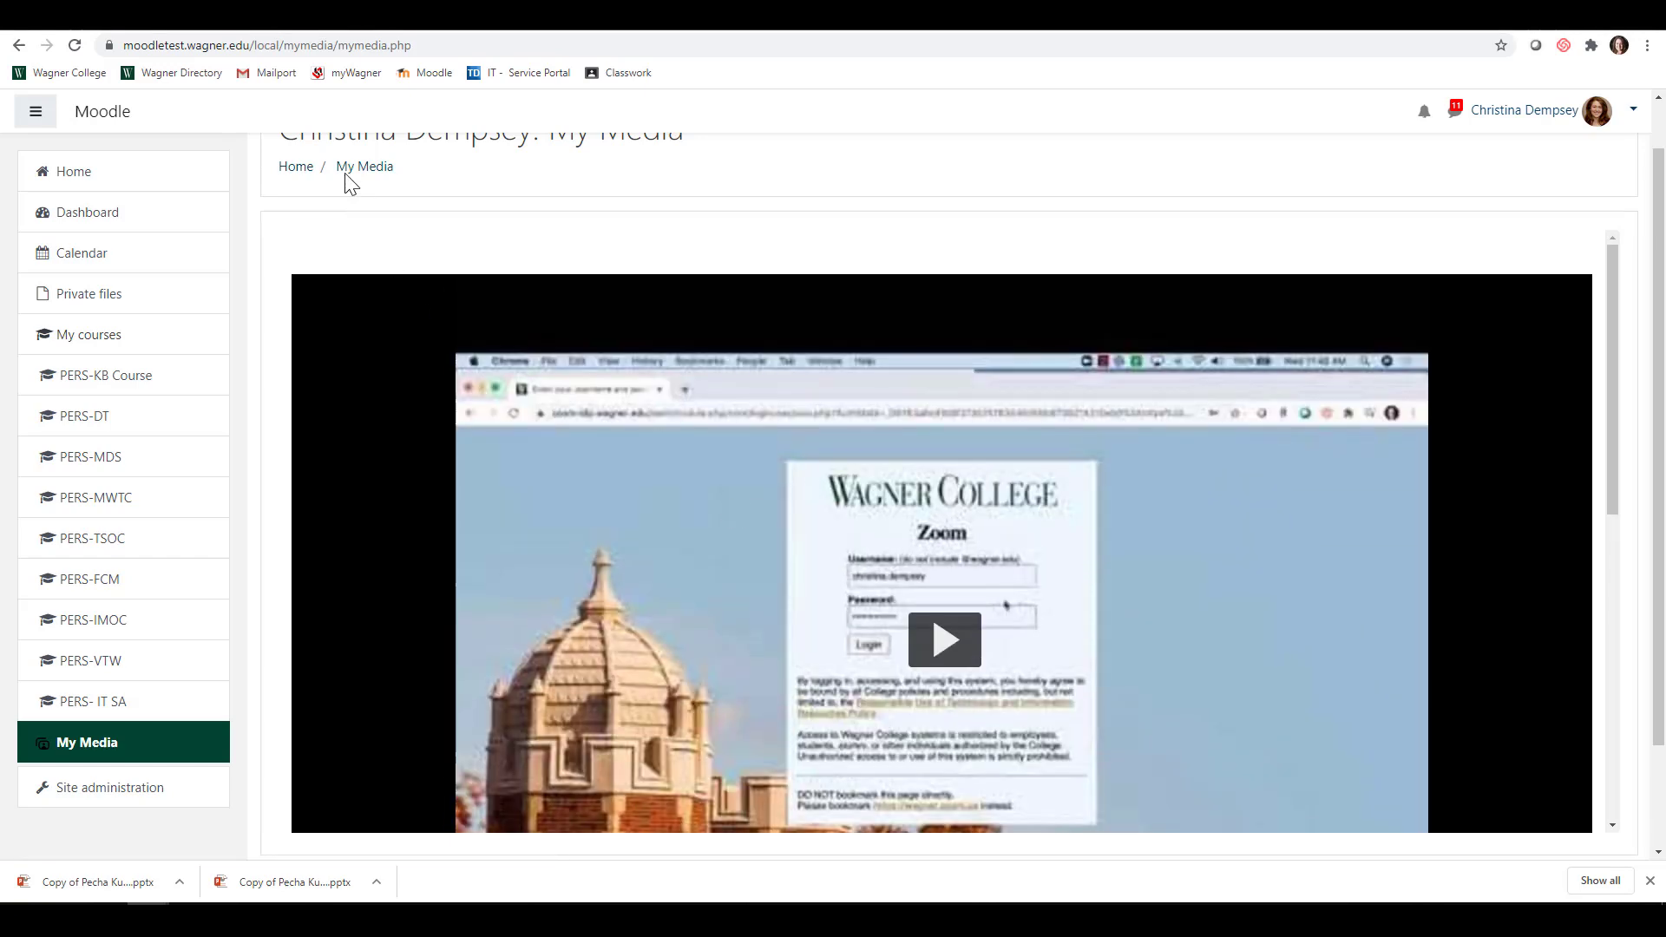
Step: Return to My Media, open the 'Logging into Zoom with your Wagner Account - Quiz' entry, and play it
{"action": "left_click", "coordinate": [347, 170]}
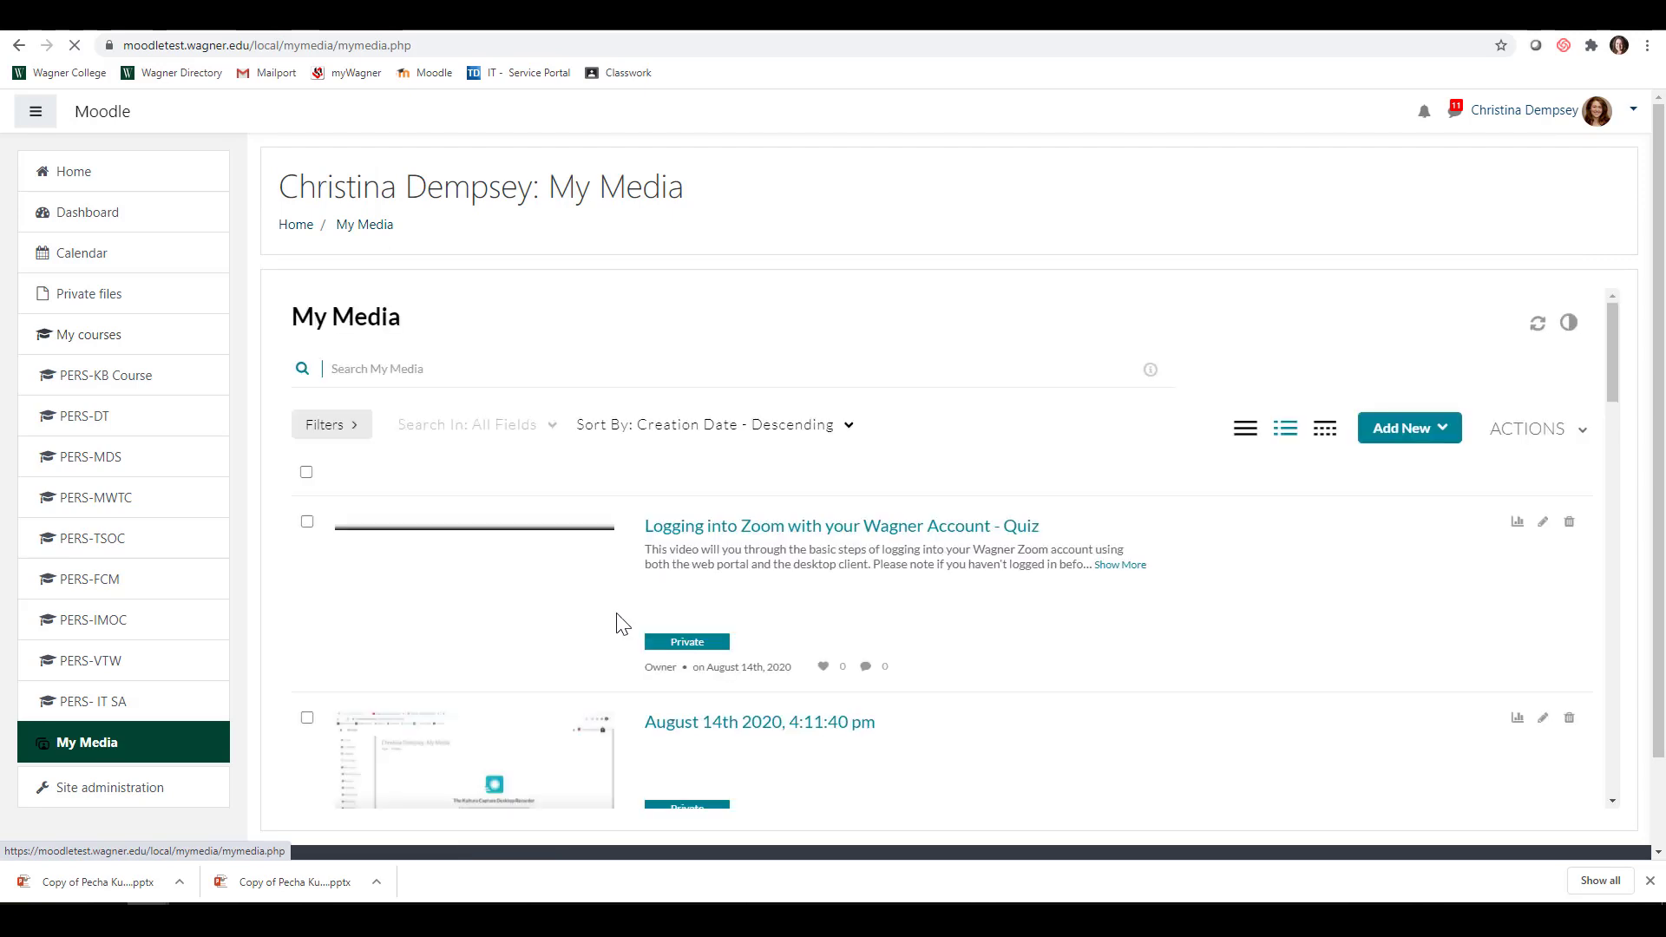
{"action": "scroll", "coordinate": [618, 622], "scroll_direction": "down", "scroll_amount": 1}
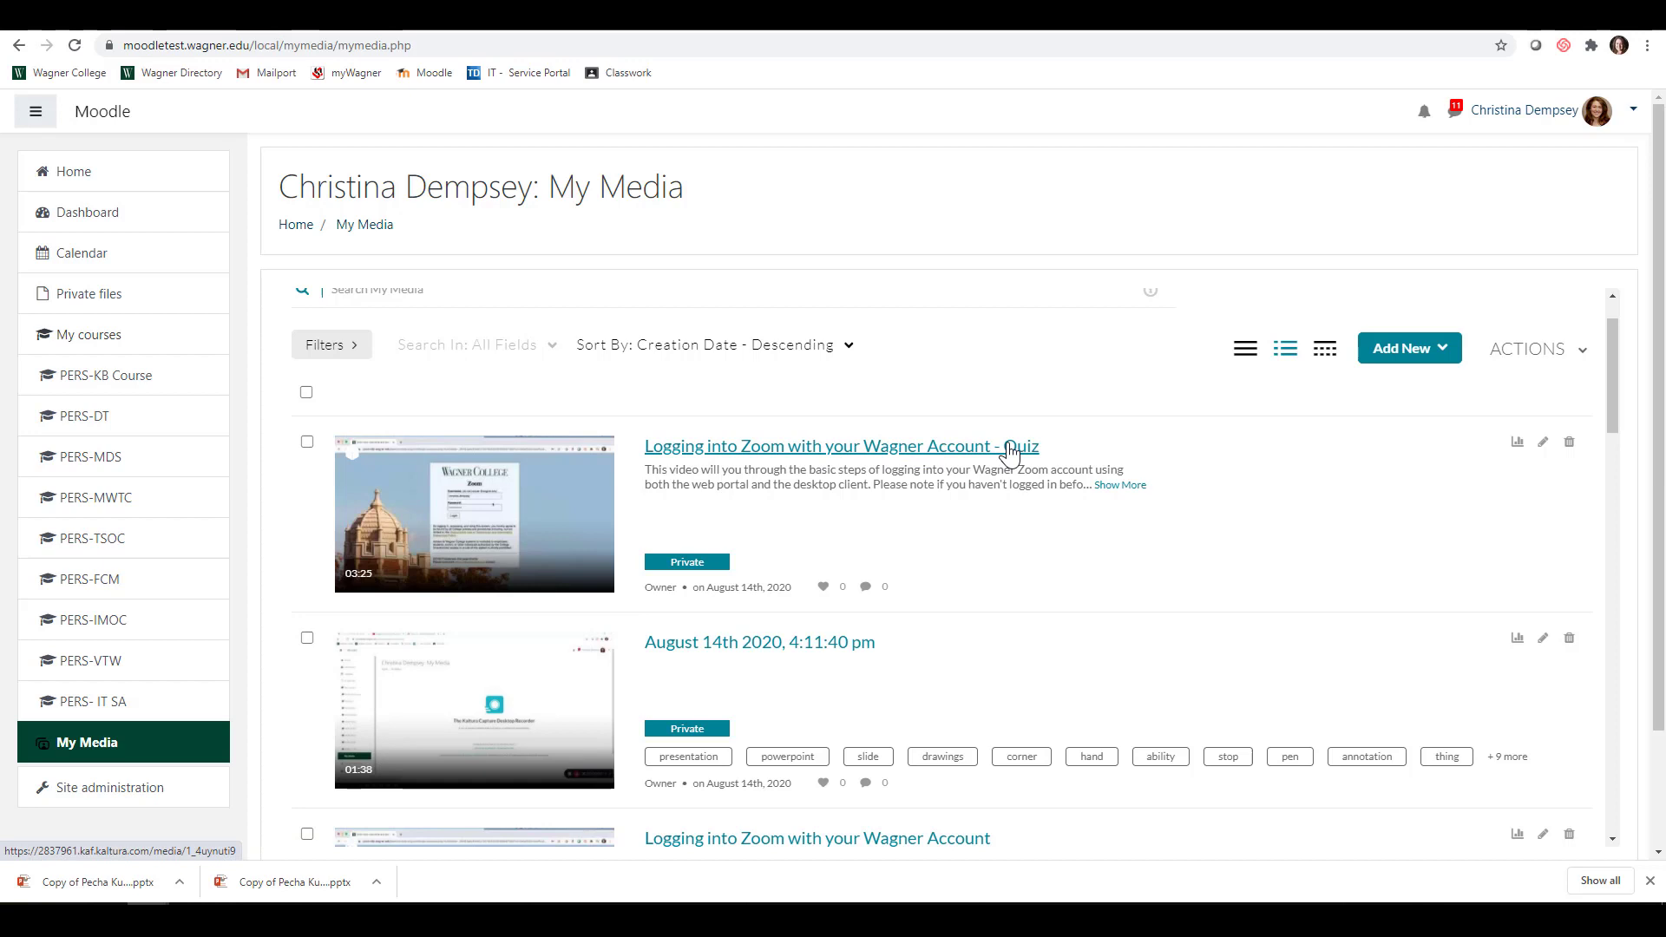
{"action": "left_click", "coordinate": [828, 446]}
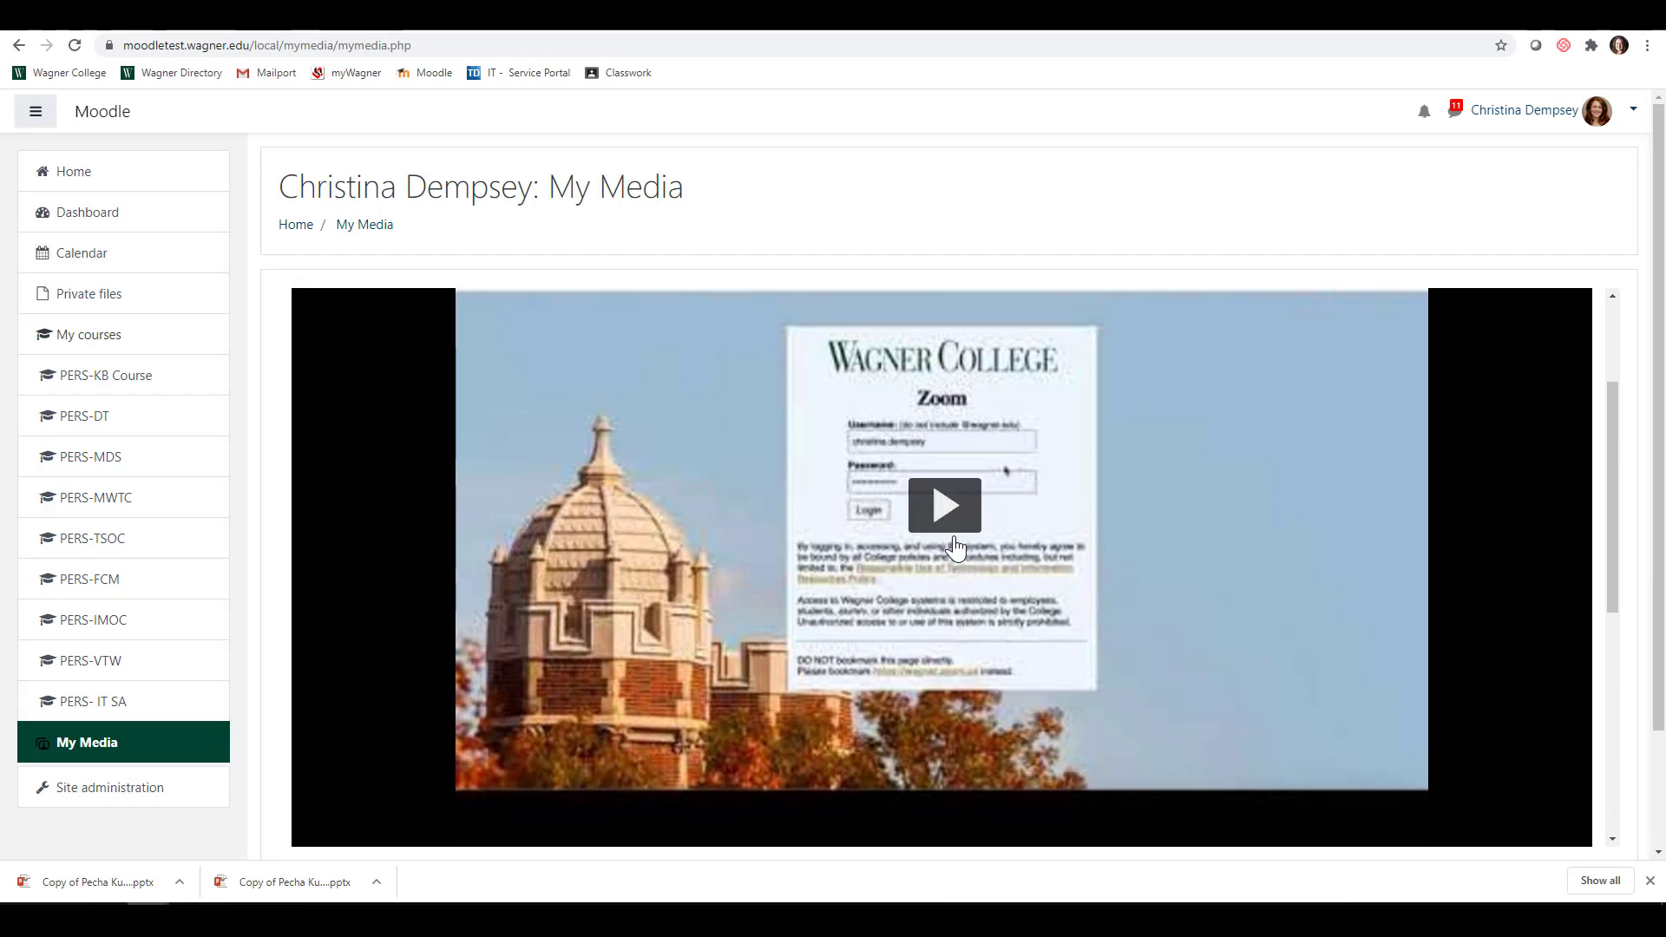
{"action": "left_click", "coordinate": [952, 544]}
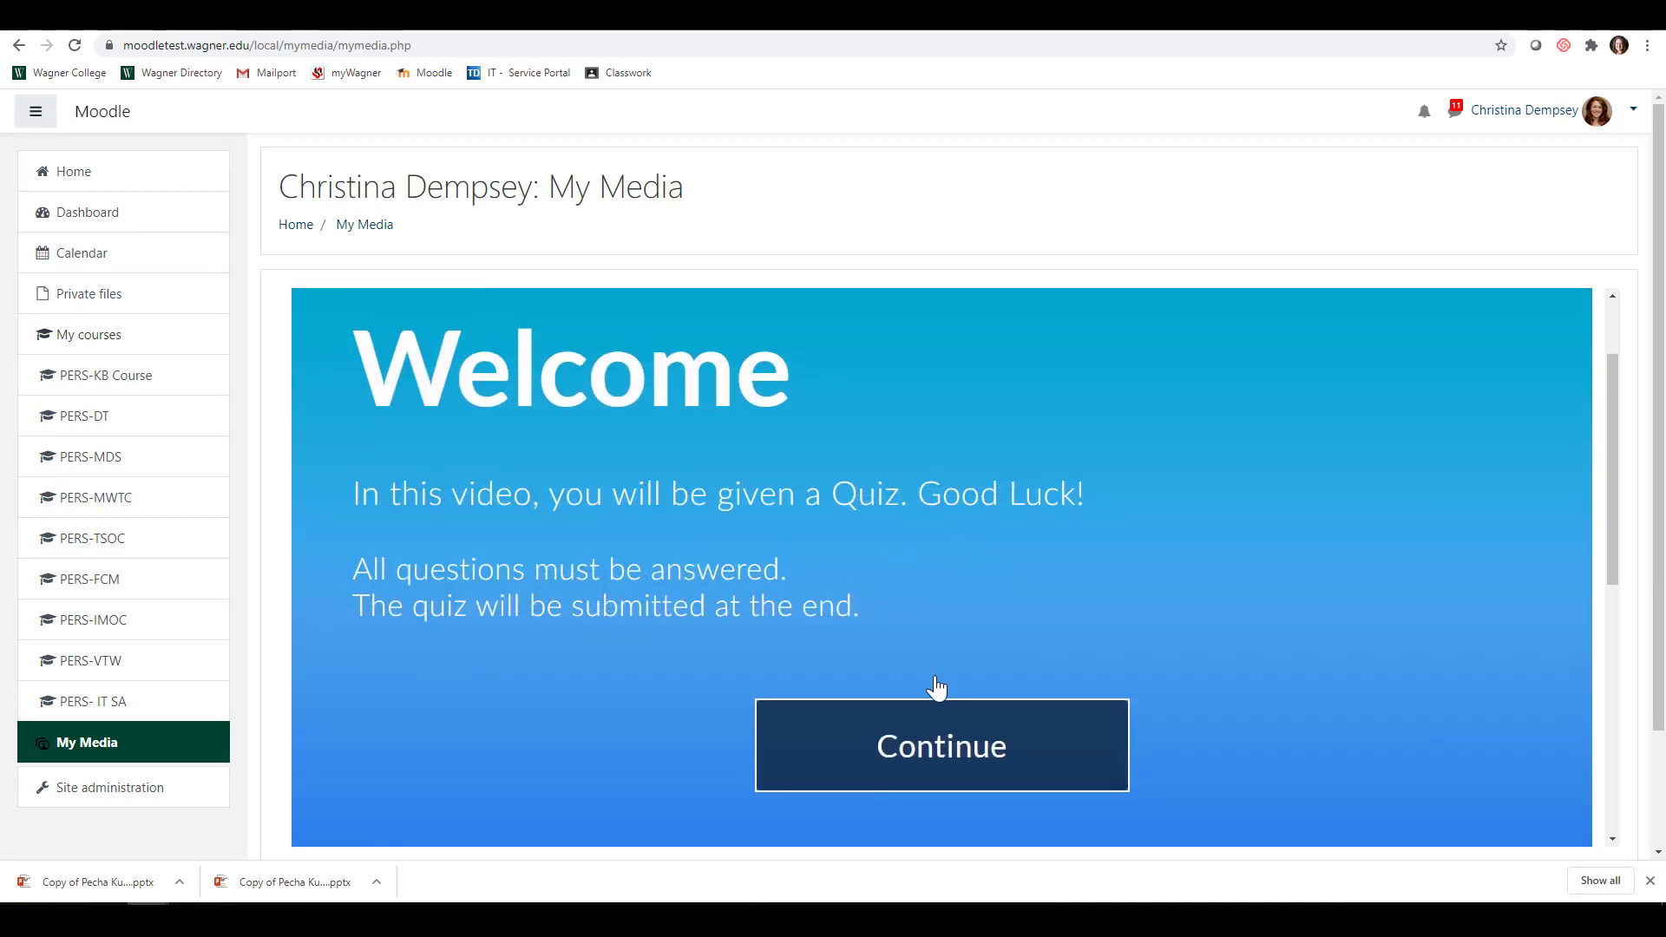
Step: Start the quiz, answer Zoom to the first question and True to the log-in statement
{"action": "left_click", "coordinate": [934, 742]}
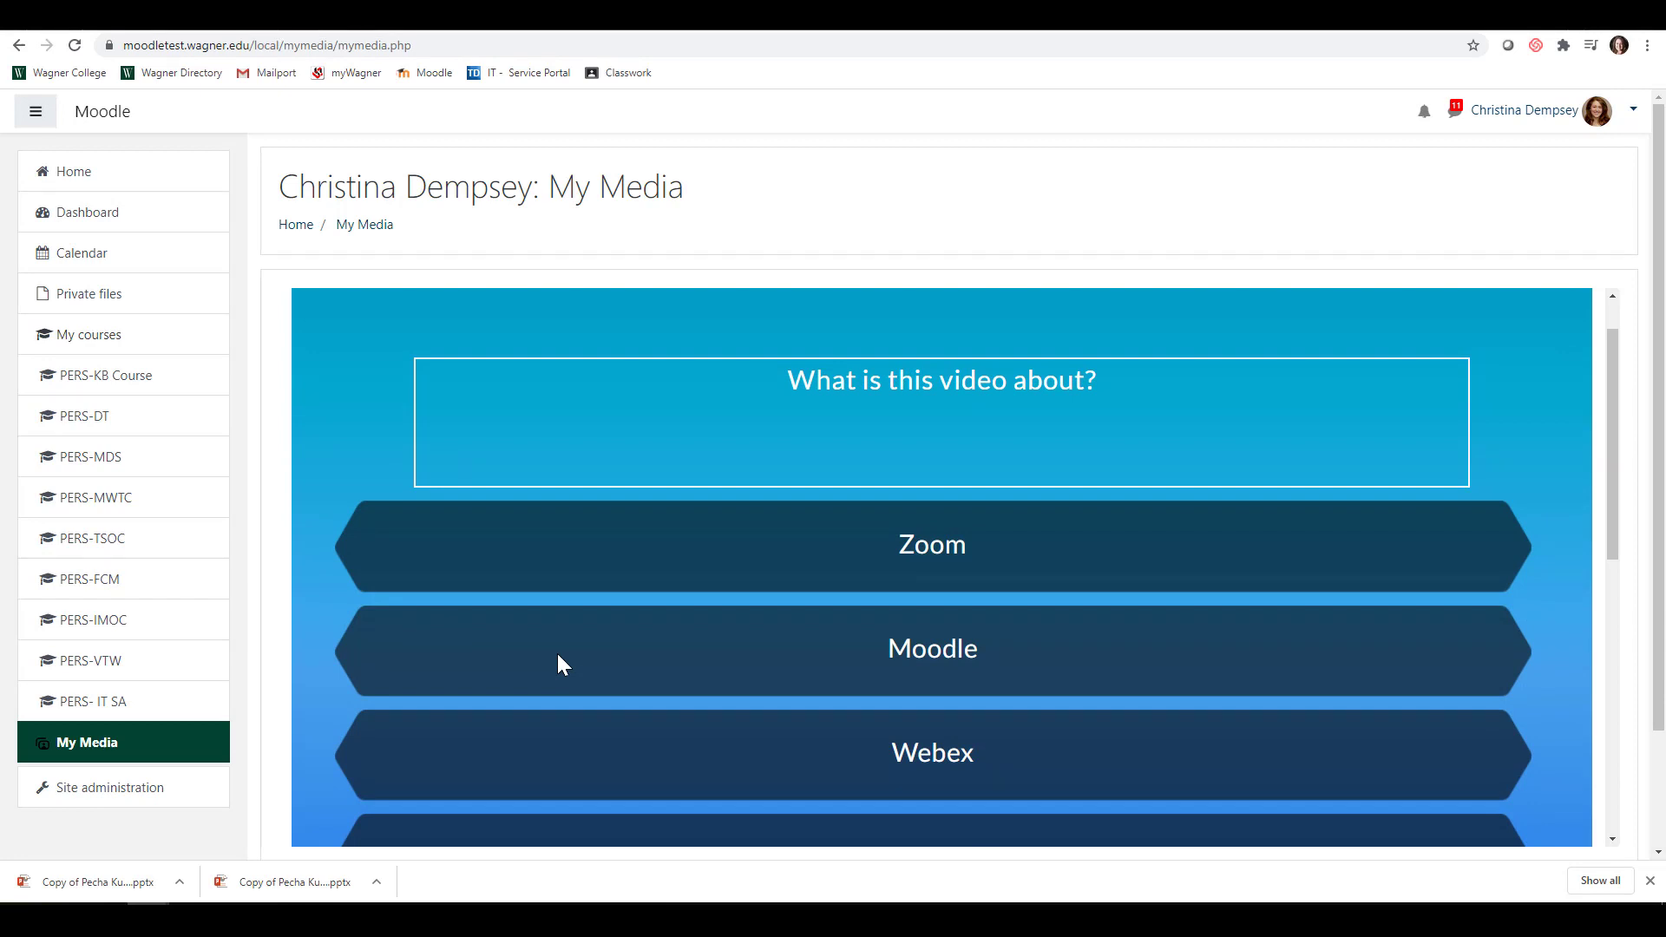
{"action": "scroll", "coordinate": [1068, 466], "scroll_direction": "down", "scroll_amount": 2}
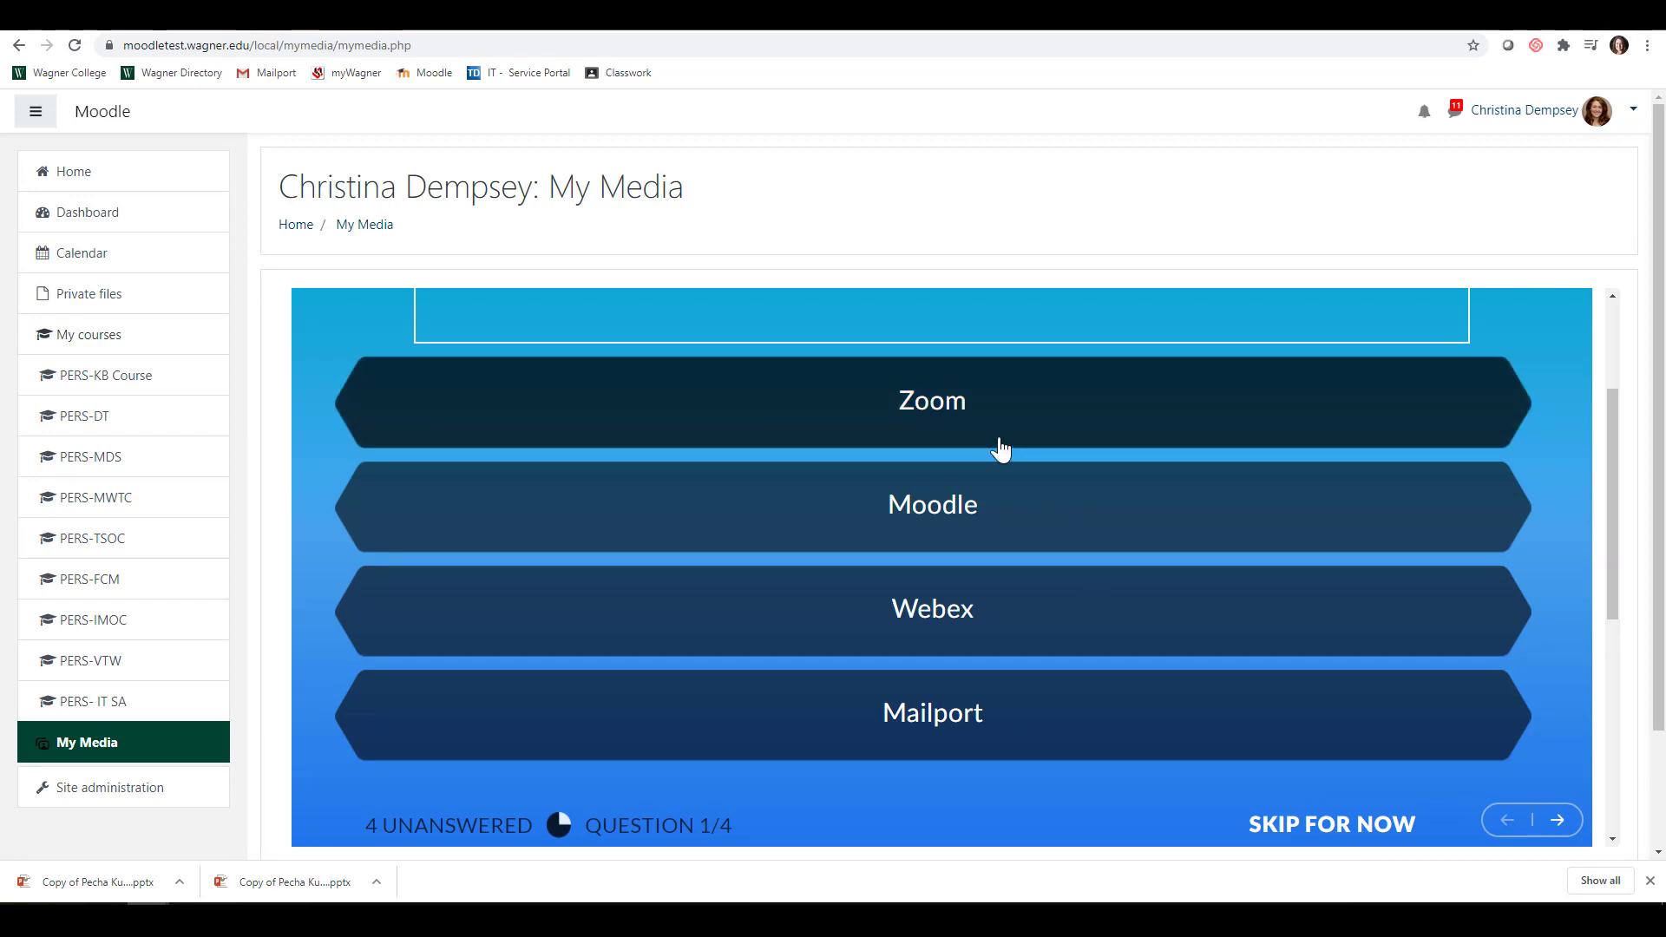
{"action": "mouse_move", "coordinate": [996, 446]}
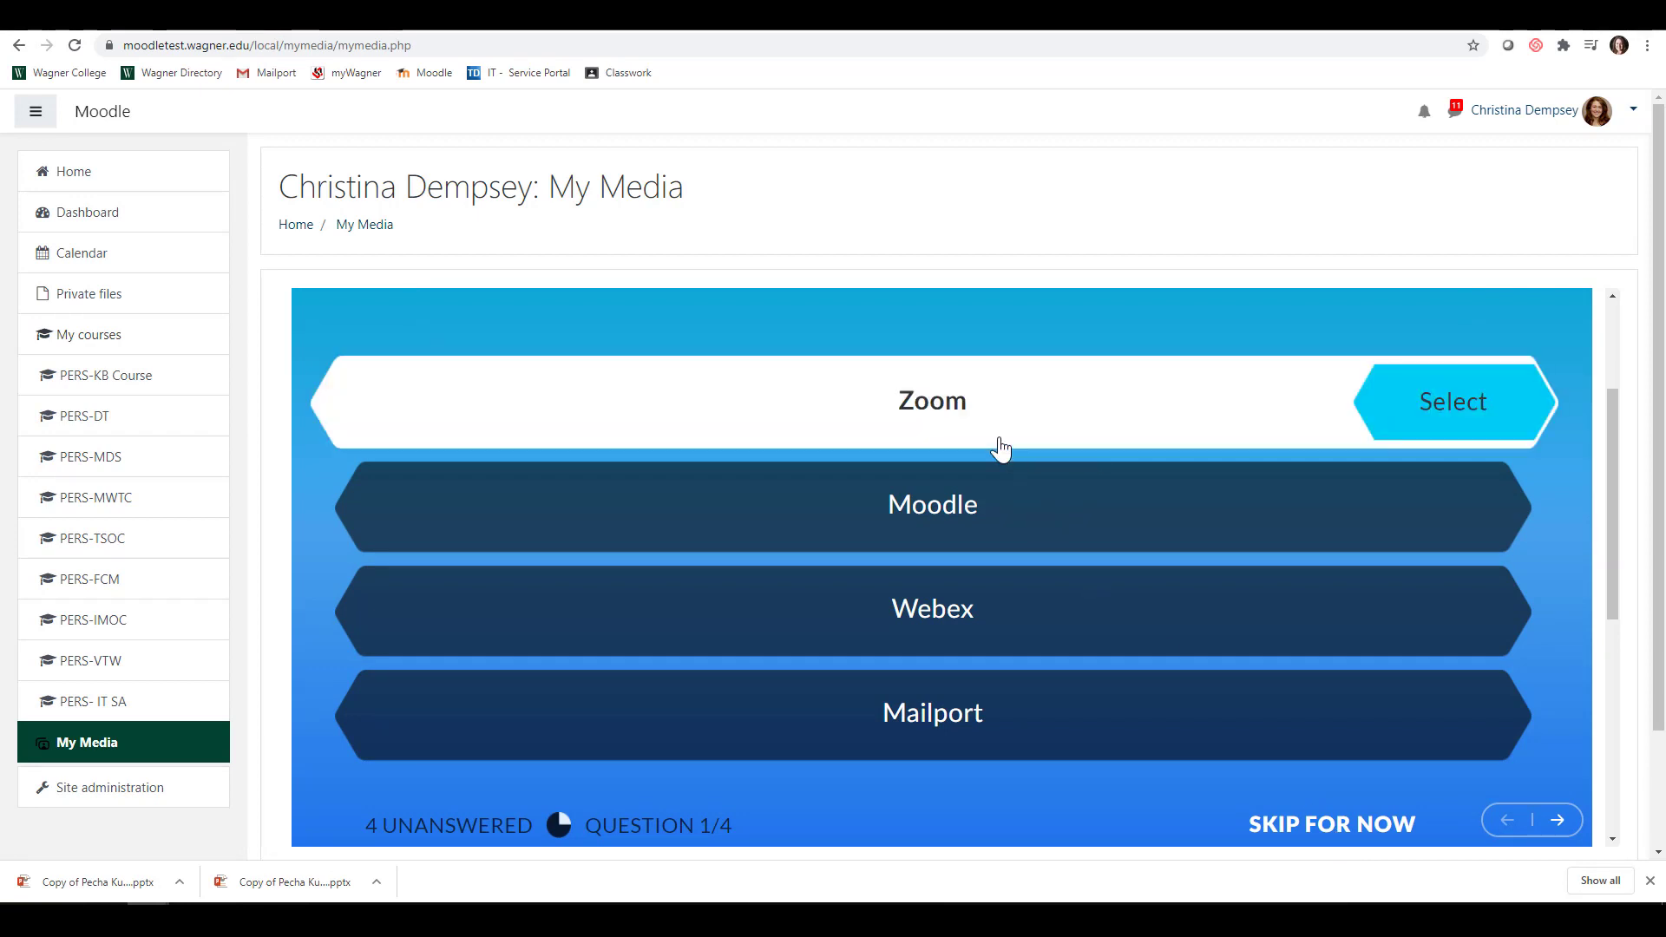
{"action": "left_click", "coordinate": [1432, 438]}
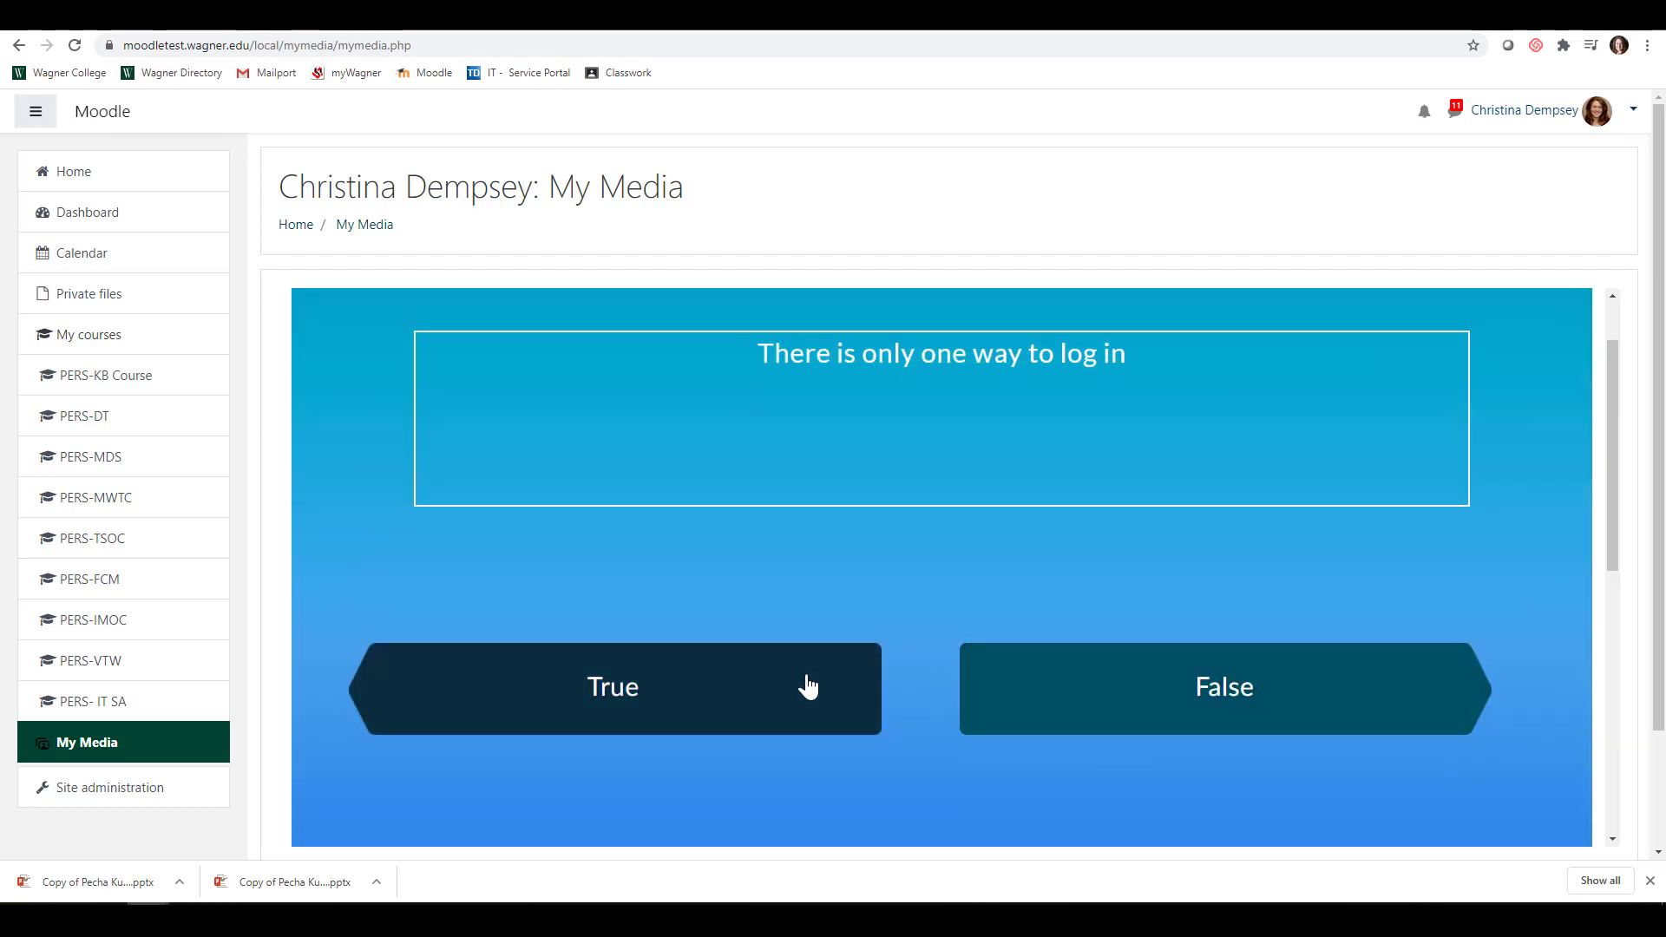
{"action": "left_click", "coordinate": [795, 692]}
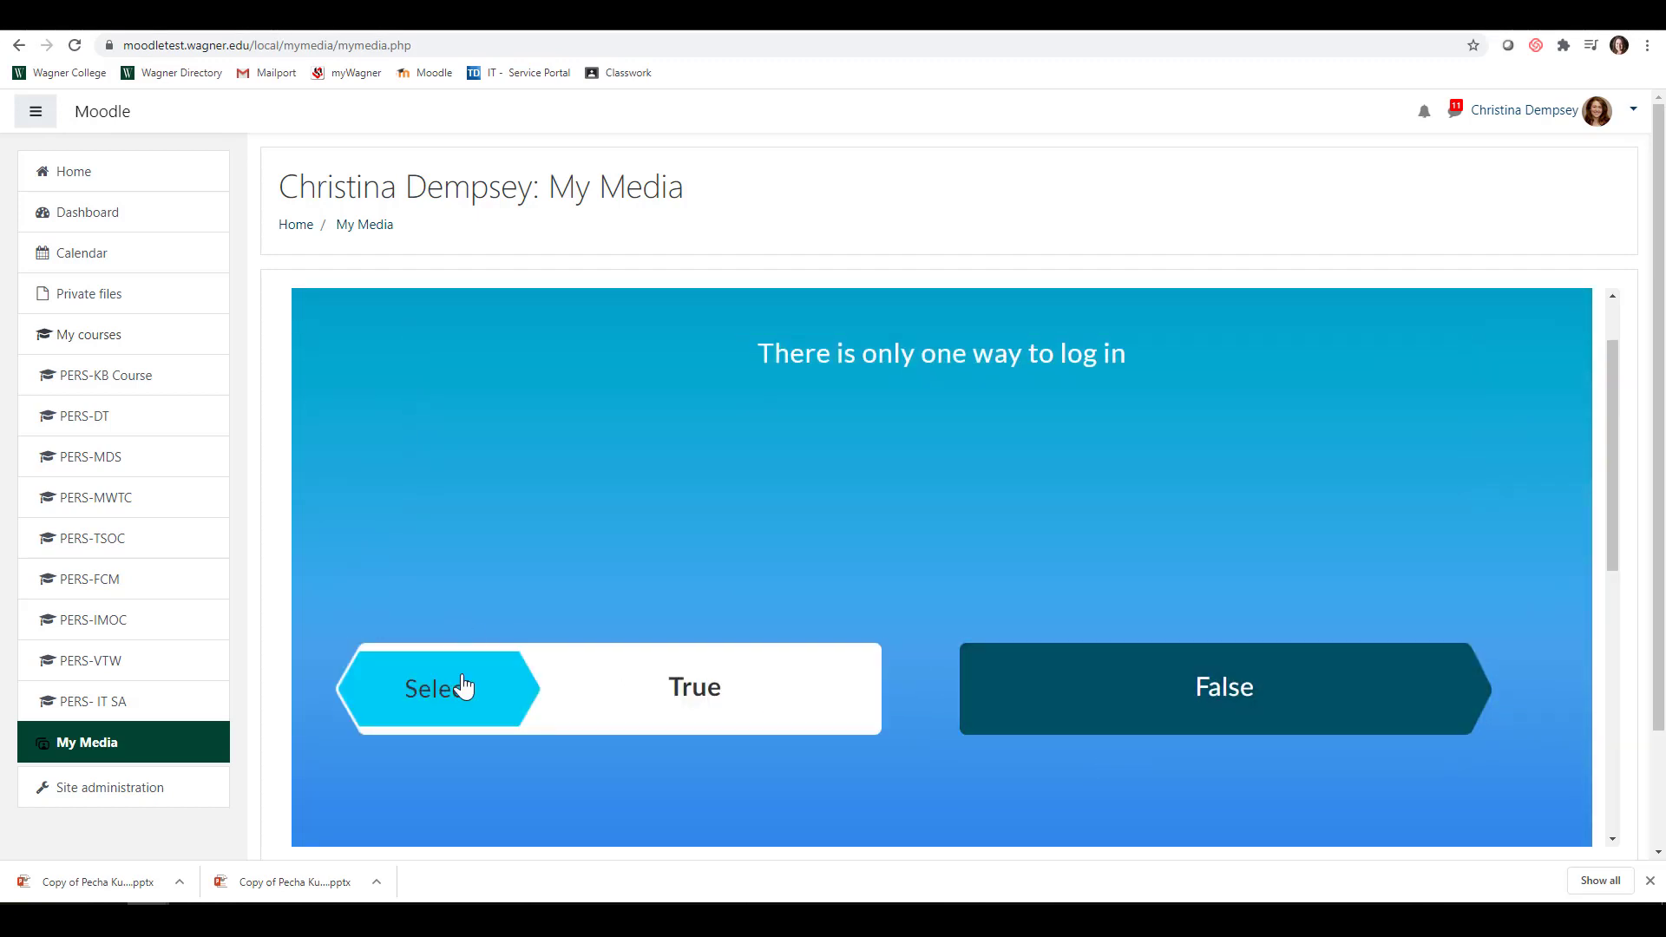
{"action": "left_click", "coordinate": [462, 687]}
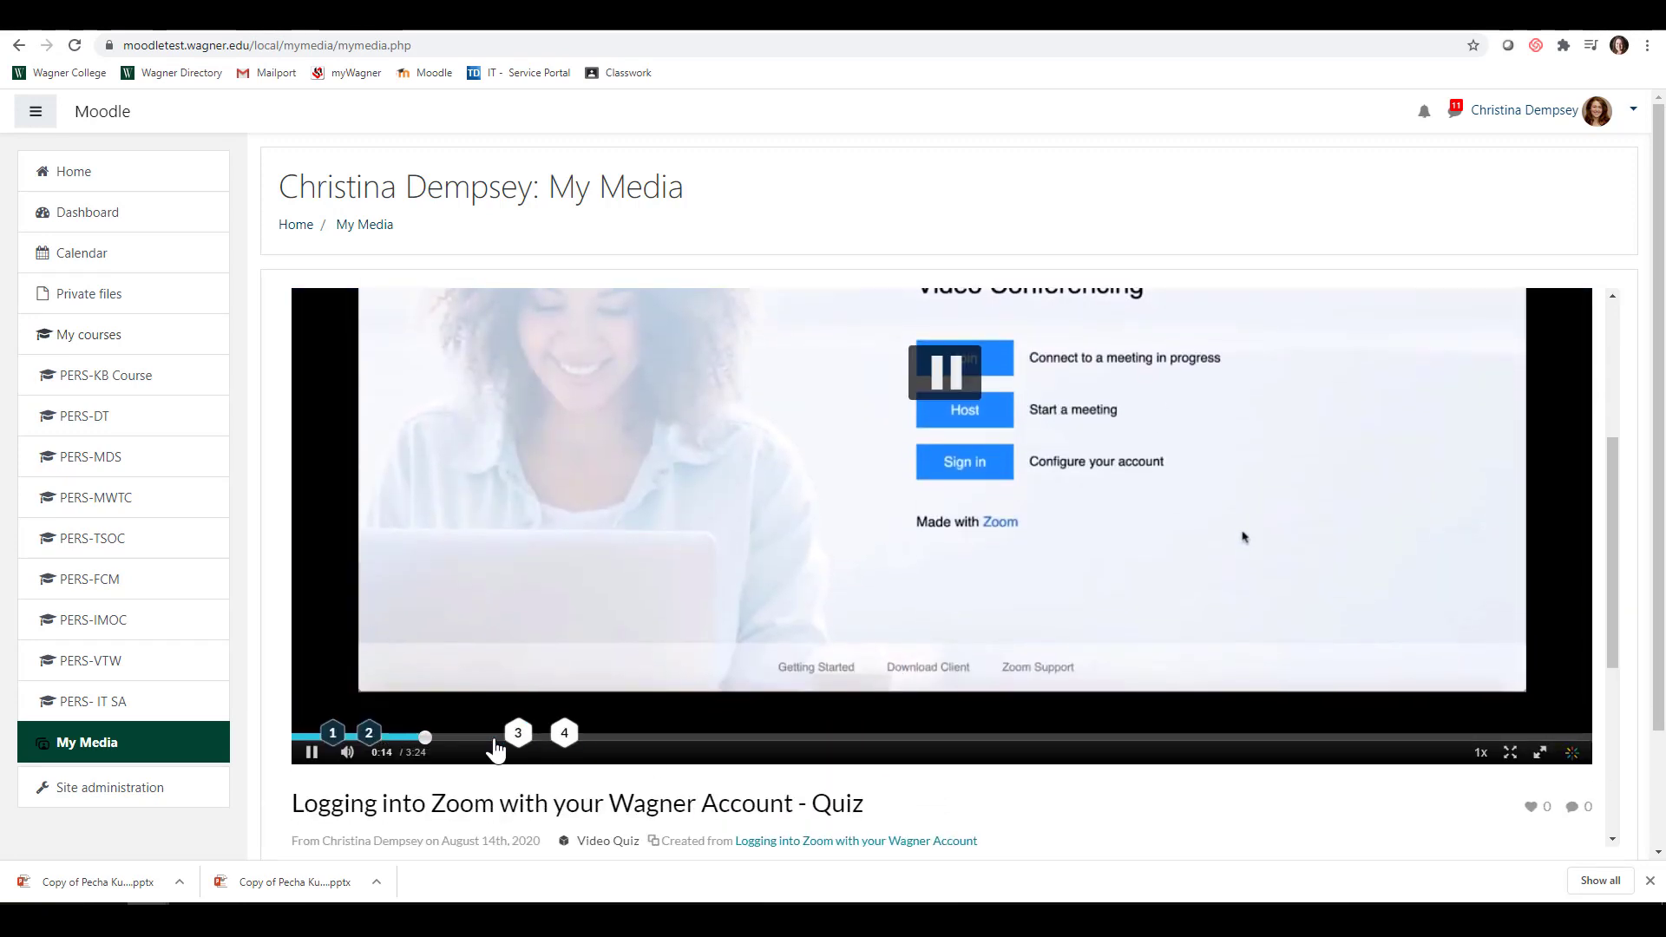
Step: Jump ahead to the third marker and continue past the reflection point
{"action": "left_click", "coordinate": [495, 738]}
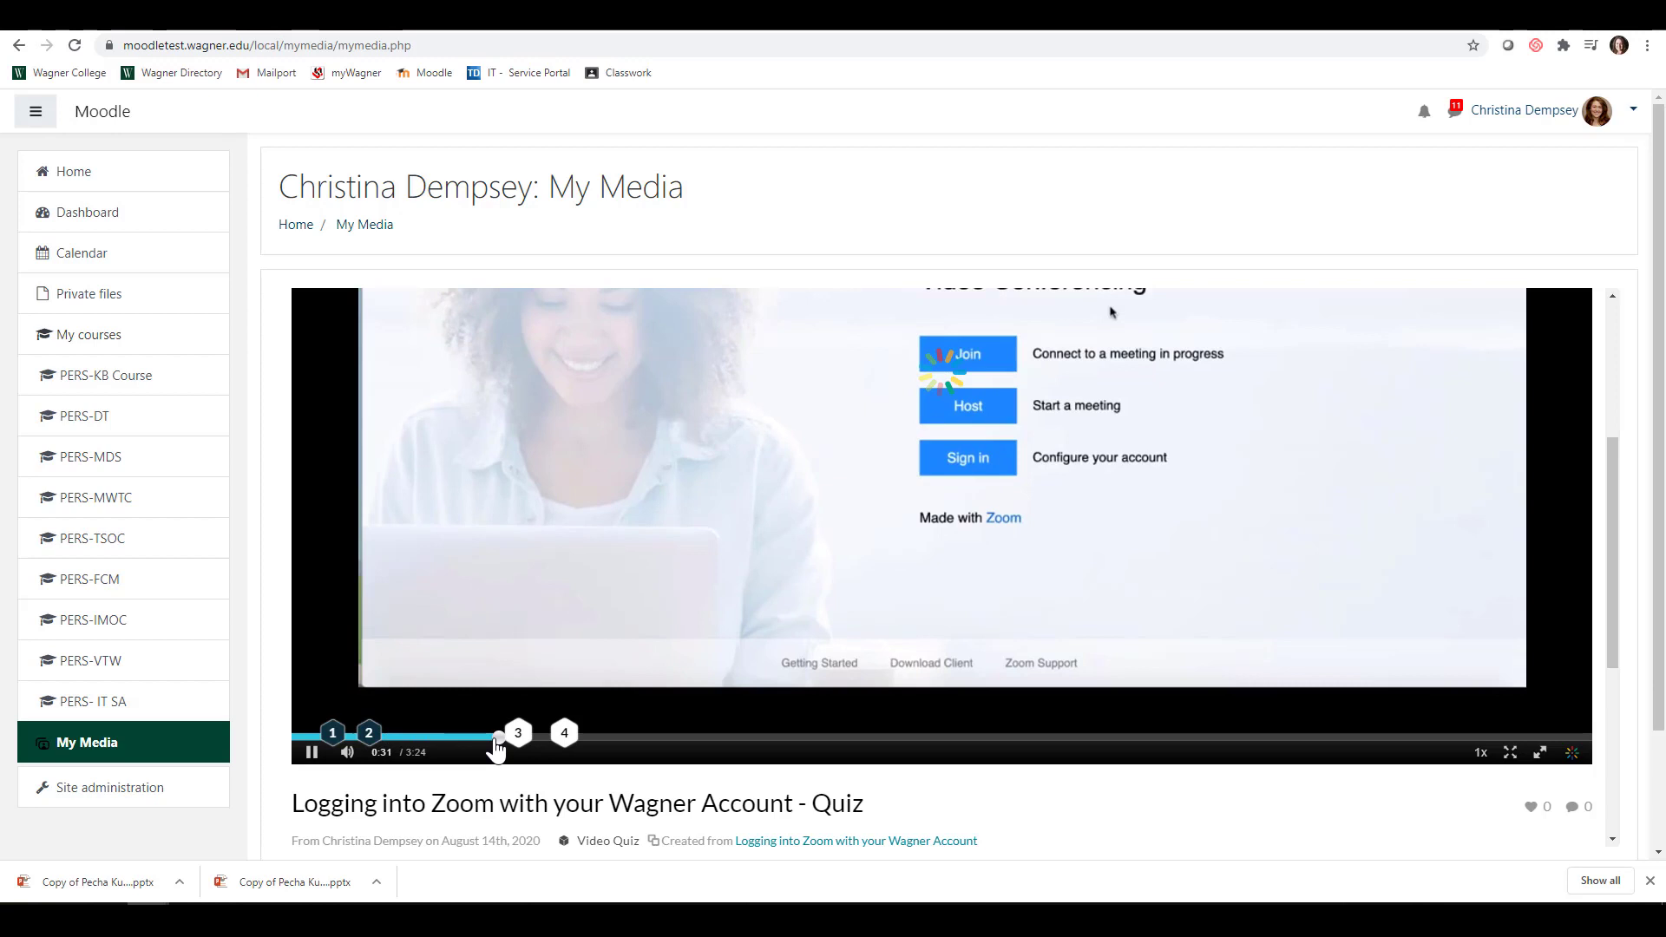
{"action": "scroll", "coordinate": [705, 732], "scroll_direction": "up", "scroll_amount": 1}
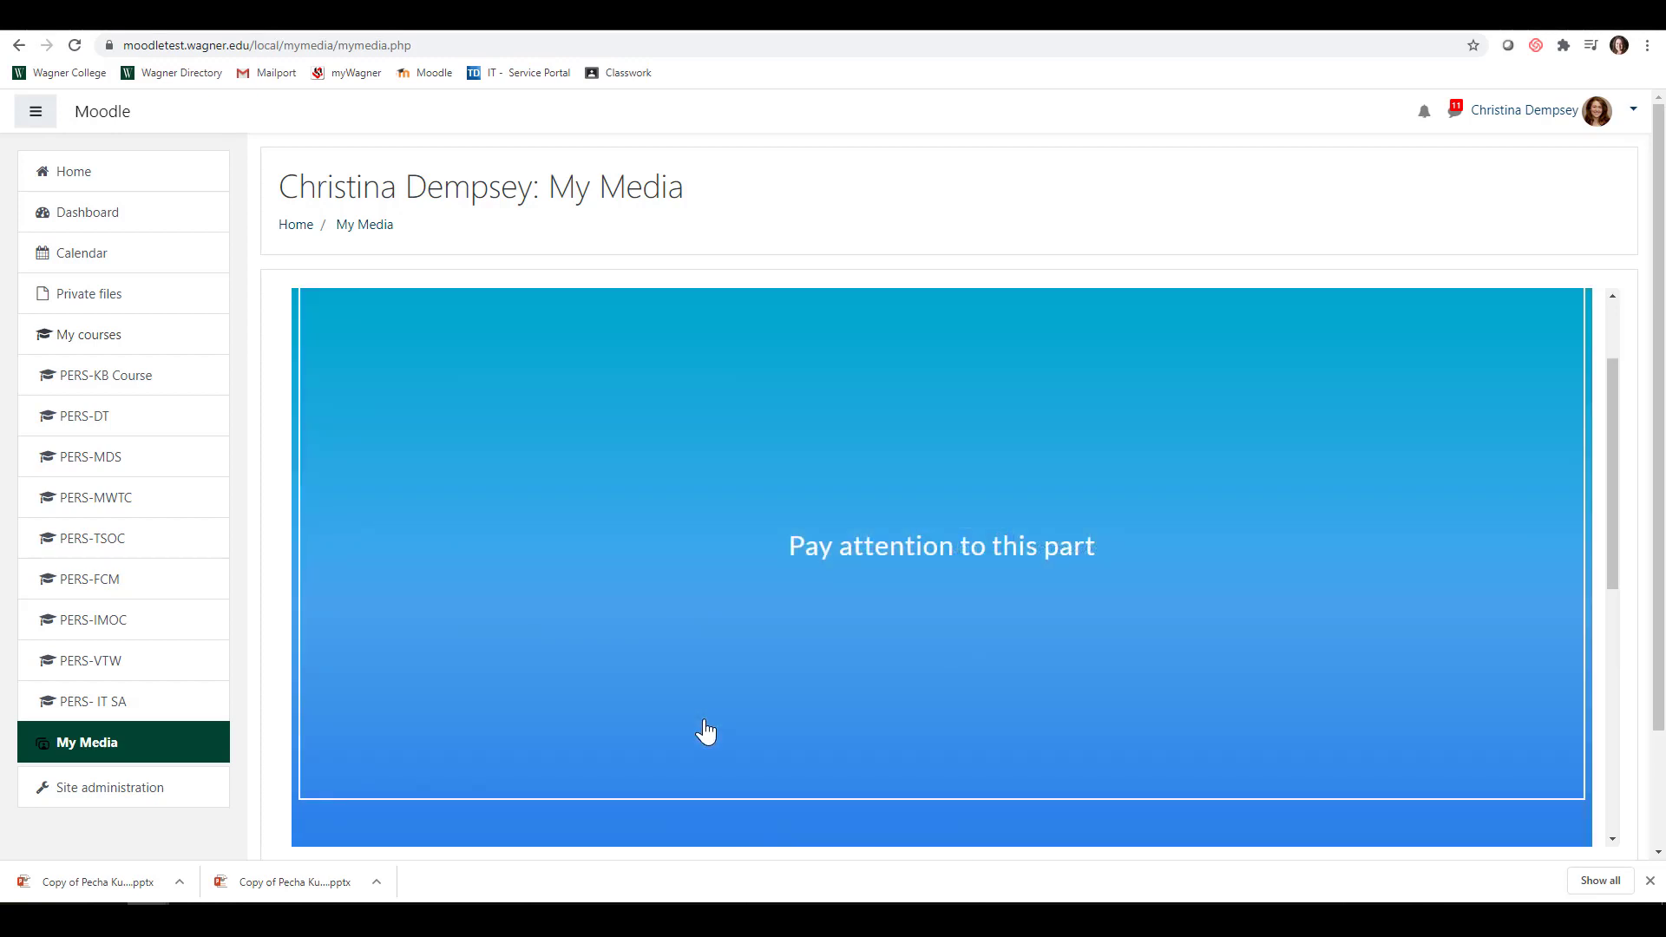
{"action": "scroll", "coordinate": [704, 732], "scroll_direction": "down", "scroll_amount": 2}
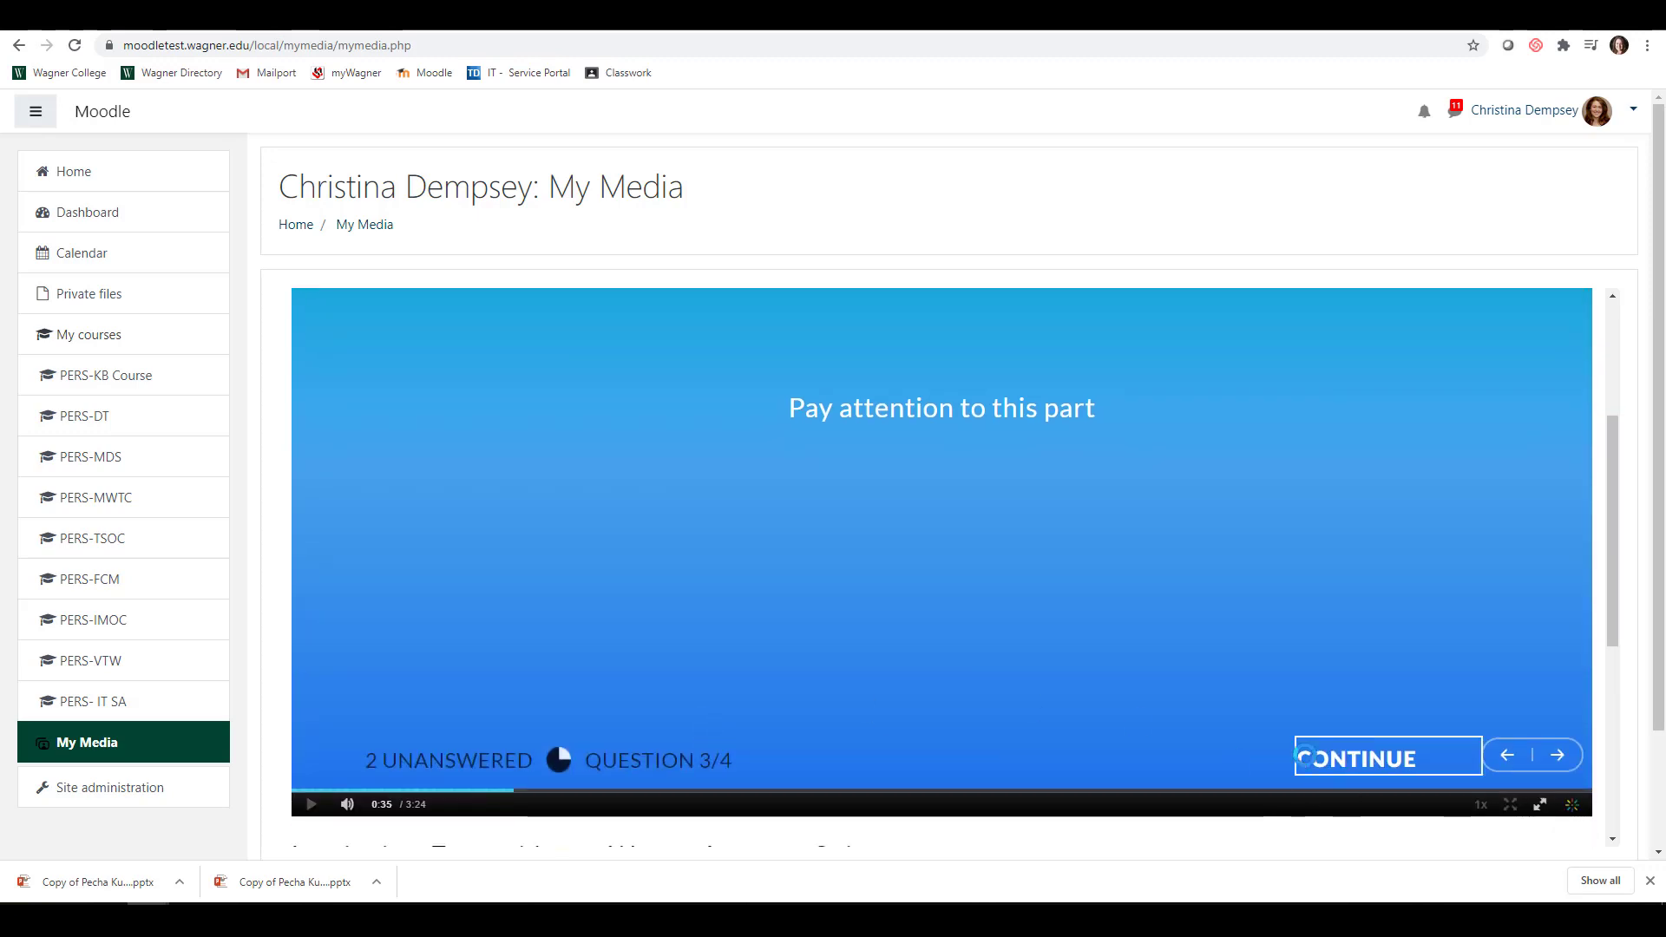
{"action": "left_click", "coordinate": [1342, 764]}
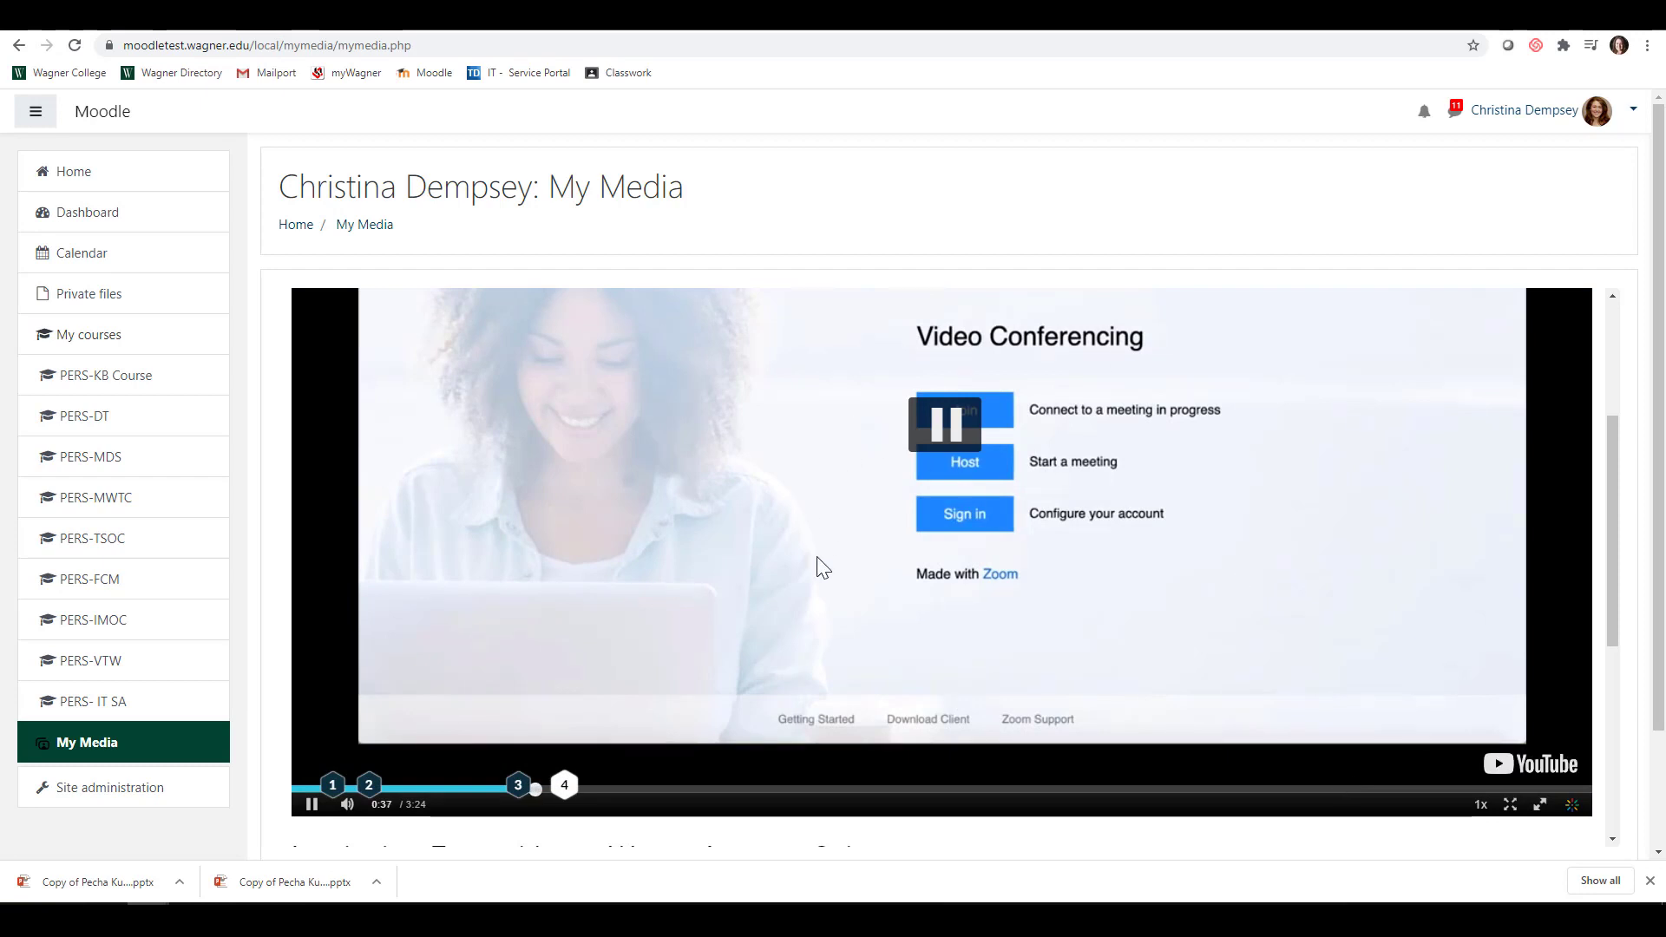
Step: Answer the open-ended Zoom question with 'yes!' and save it
{"action": "scroll", "coordinate": [694, 743], "scroll_direction": "up", "scroll_amount": 1}
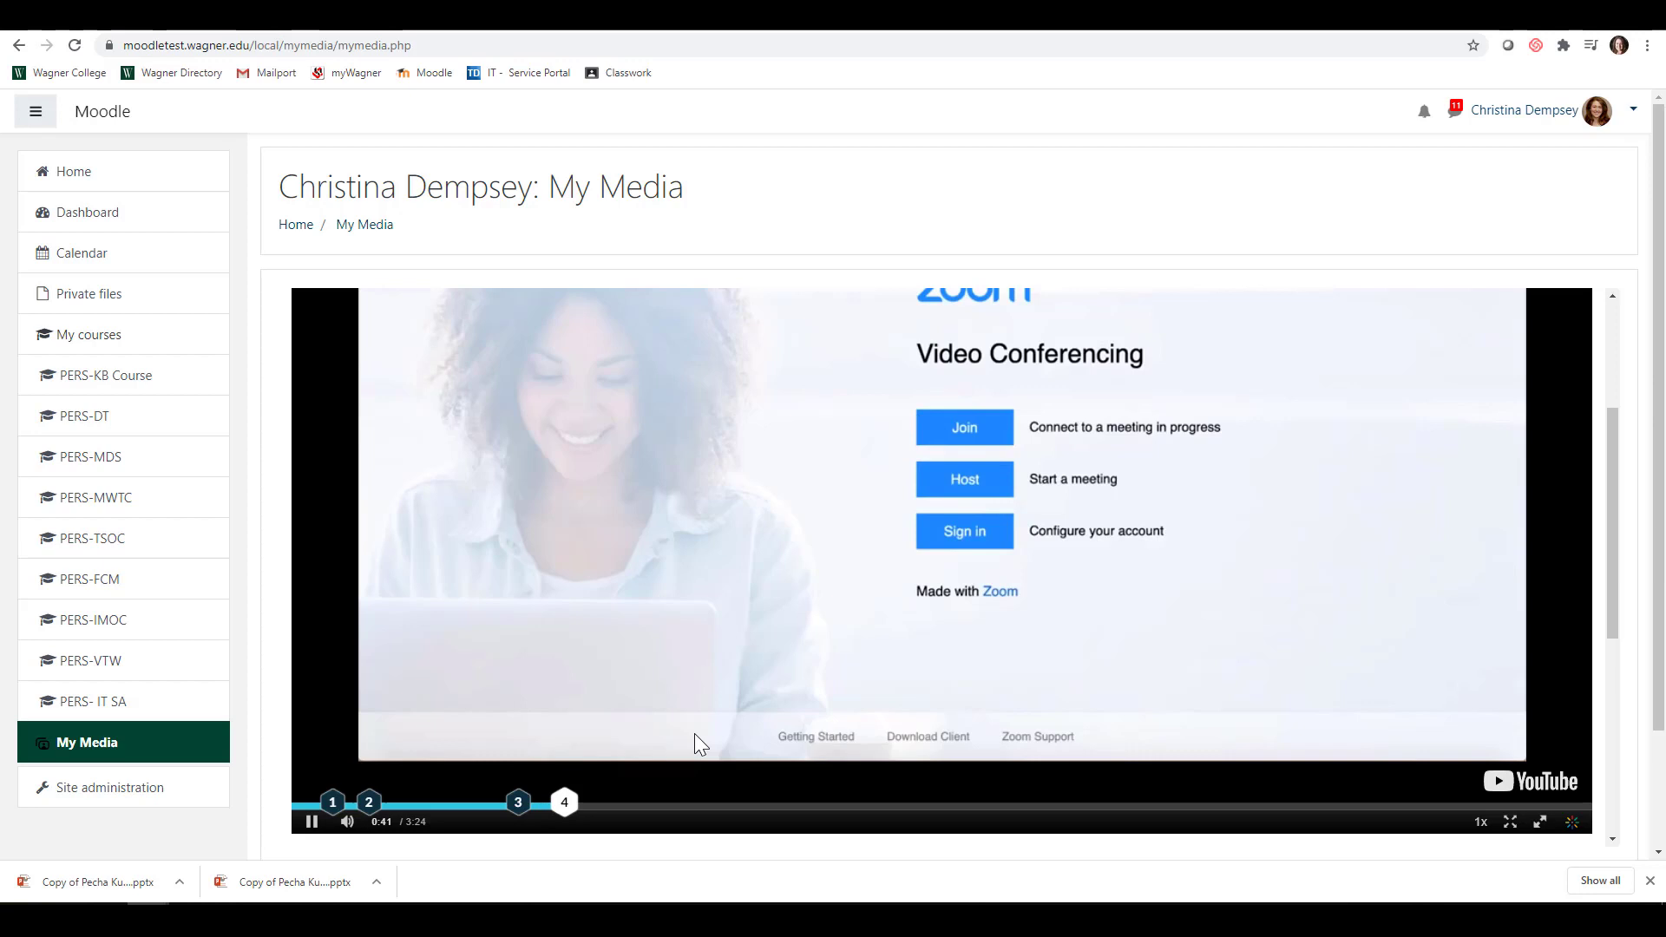
{"action": "scroll", "coordinate": [694, 743], "scroll_direction": "up", "scroll_amount": 1}
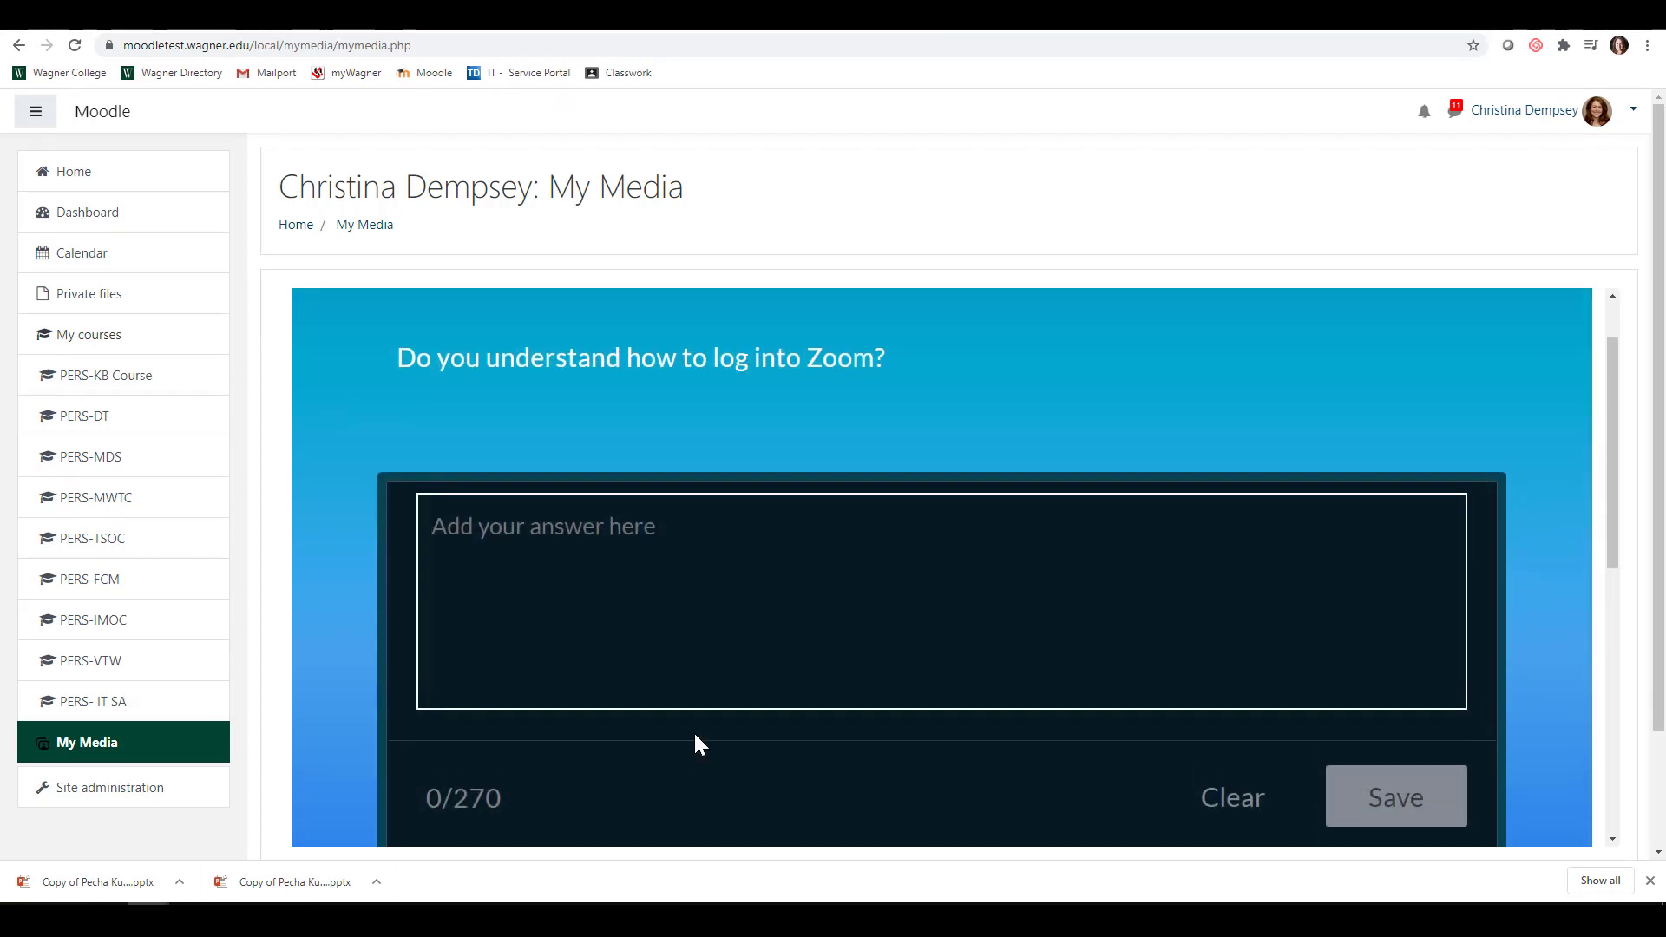
{"action": "left_click", "coordinate": [721, 597]}
{"action": "type", "text": "yes!"}
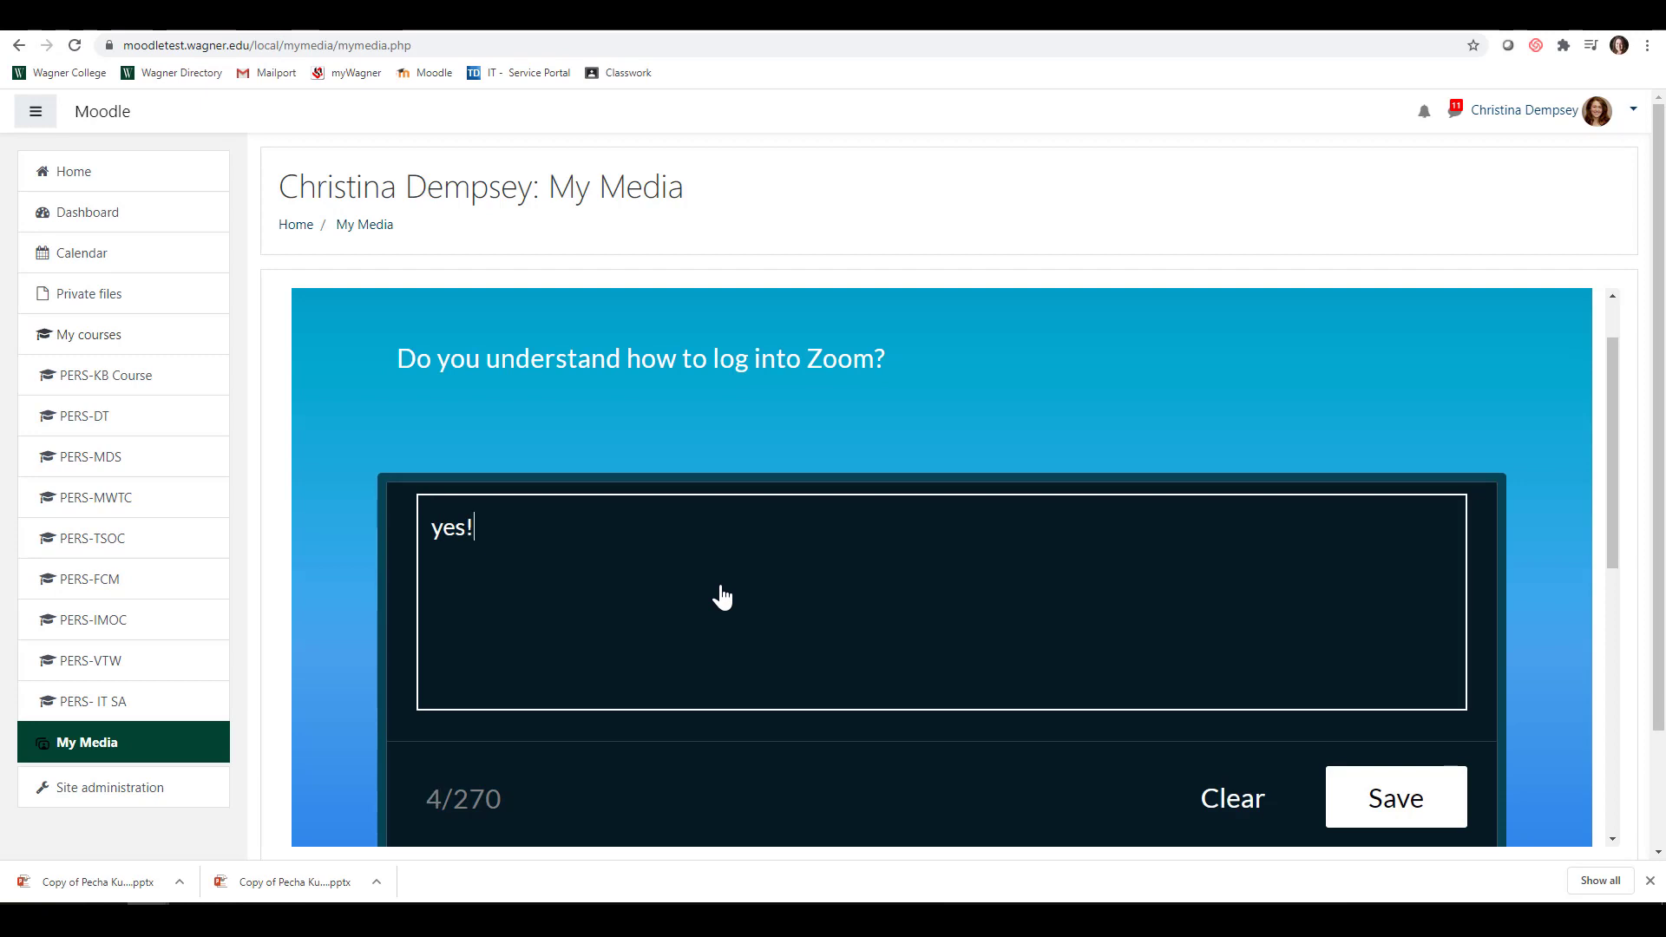
{"action": "left_click", "coordinate": [1406, 791]}
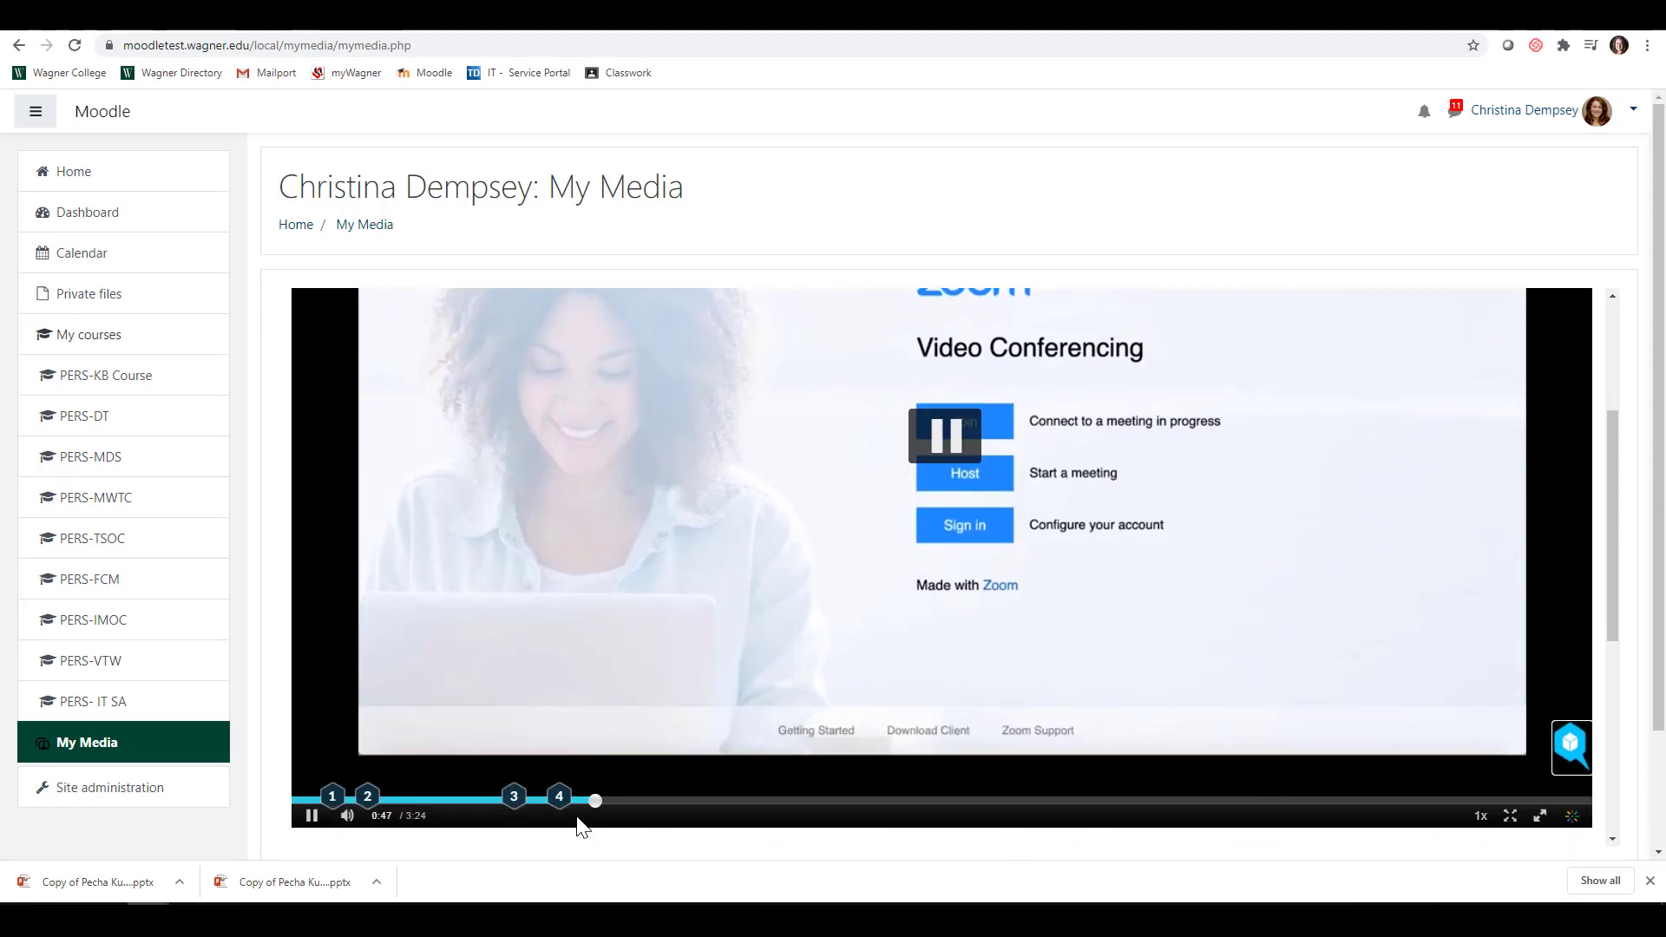
Step: Pause the video, submit the quiz, and close the 50 % score screen
{"action": "left_click", "coordinate": [945, 436]}
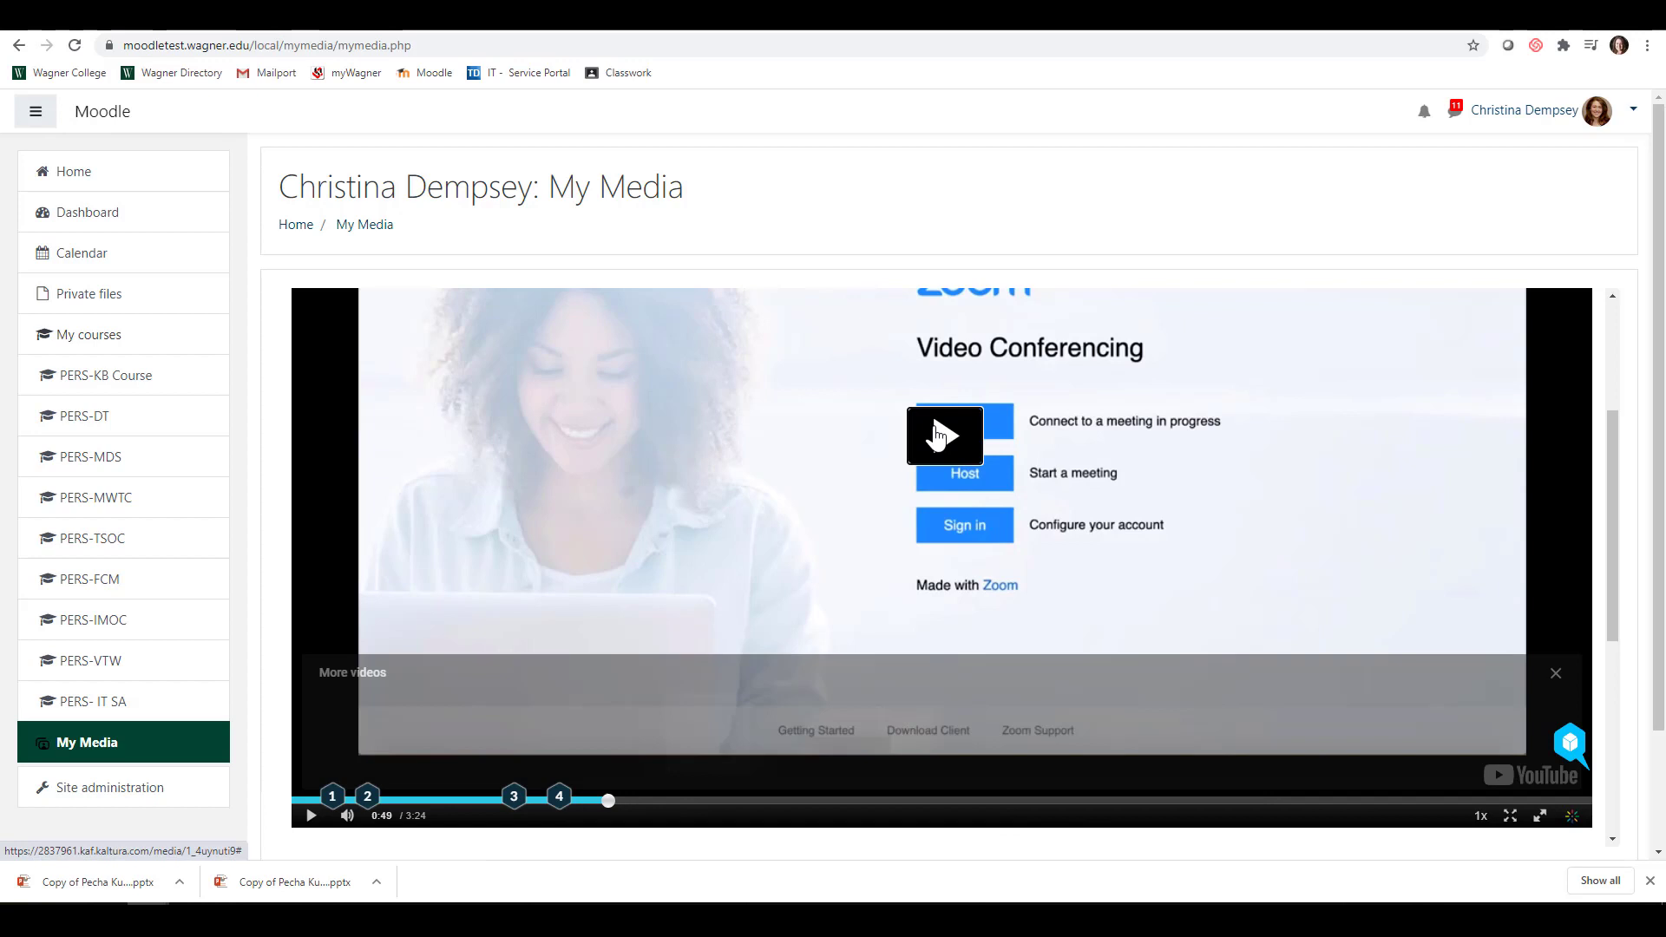
{"action": "left_click", "coordinate": [1571, 742]}
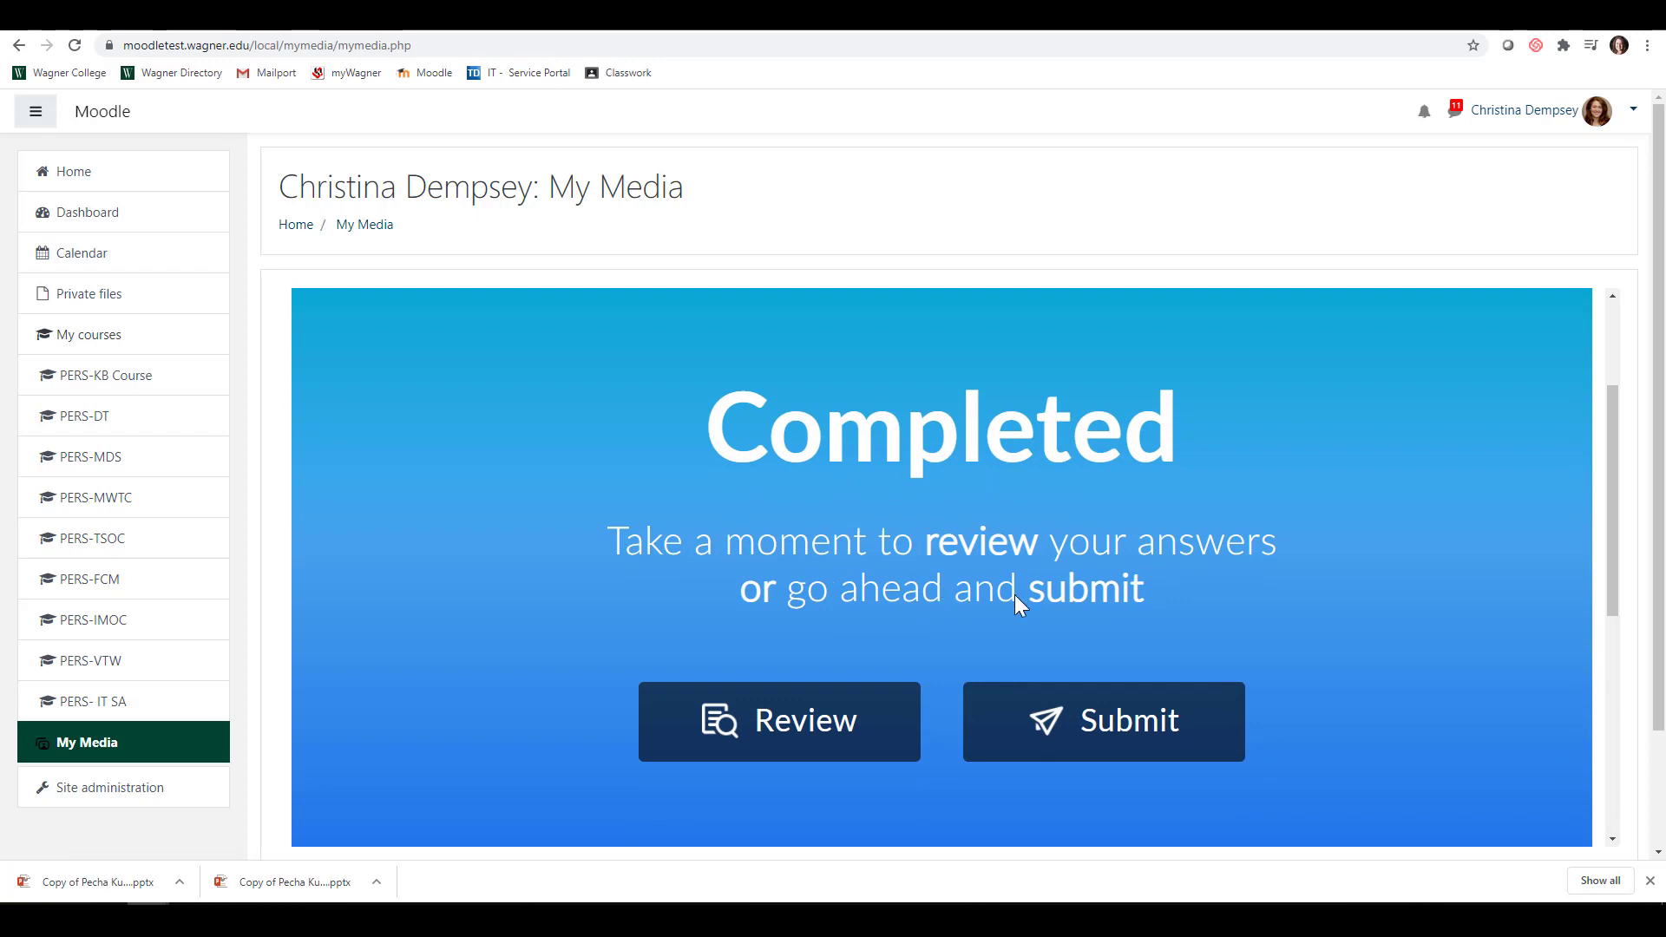
{"action": "left_click", "coordinate": [1103, 723]}
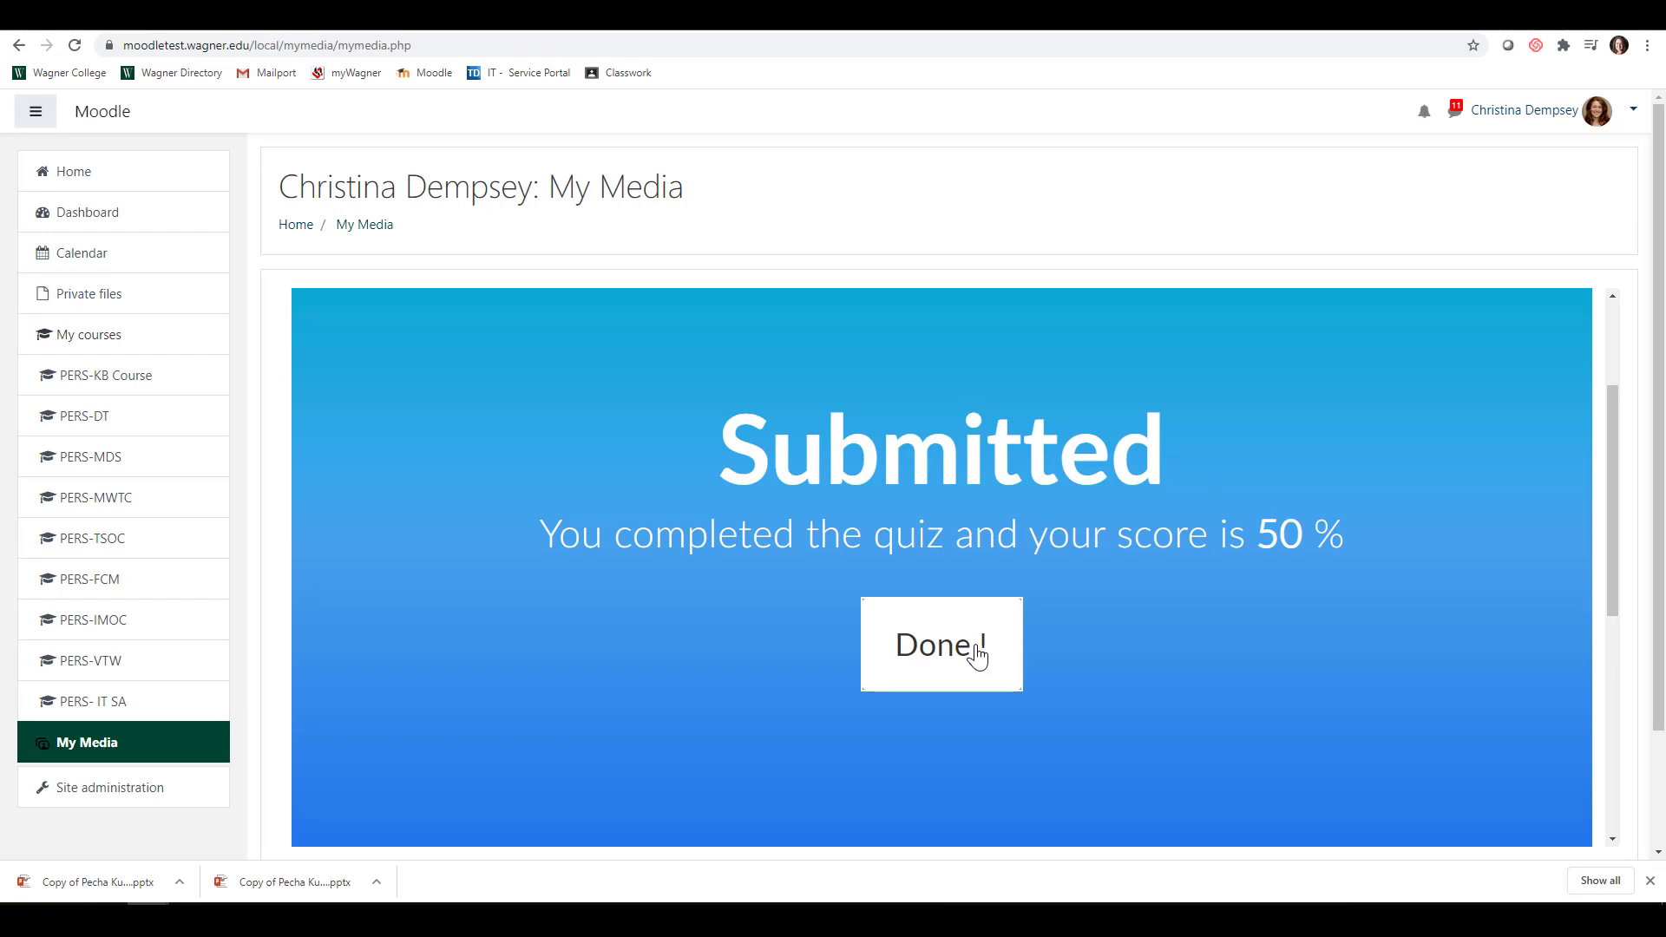
{"action": "left_click", "coordinate": [944, 648]}
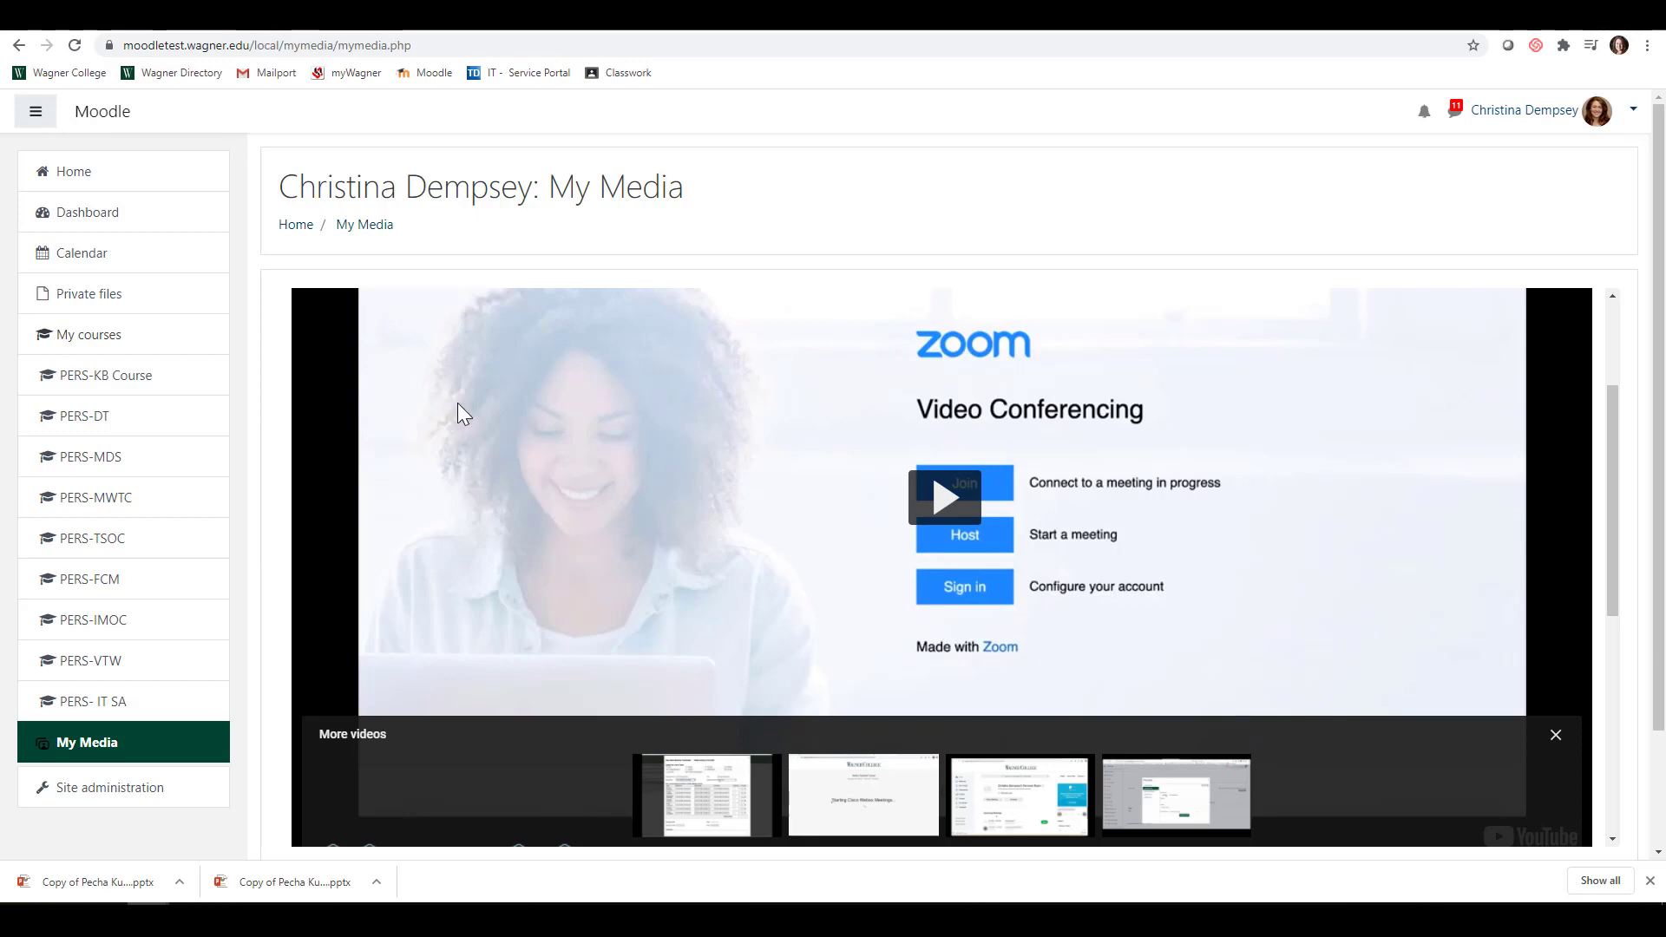
{"action": "scroll", "coordinate": [512, 740], "scroll_direction": "up", "scroll_amount": 2}
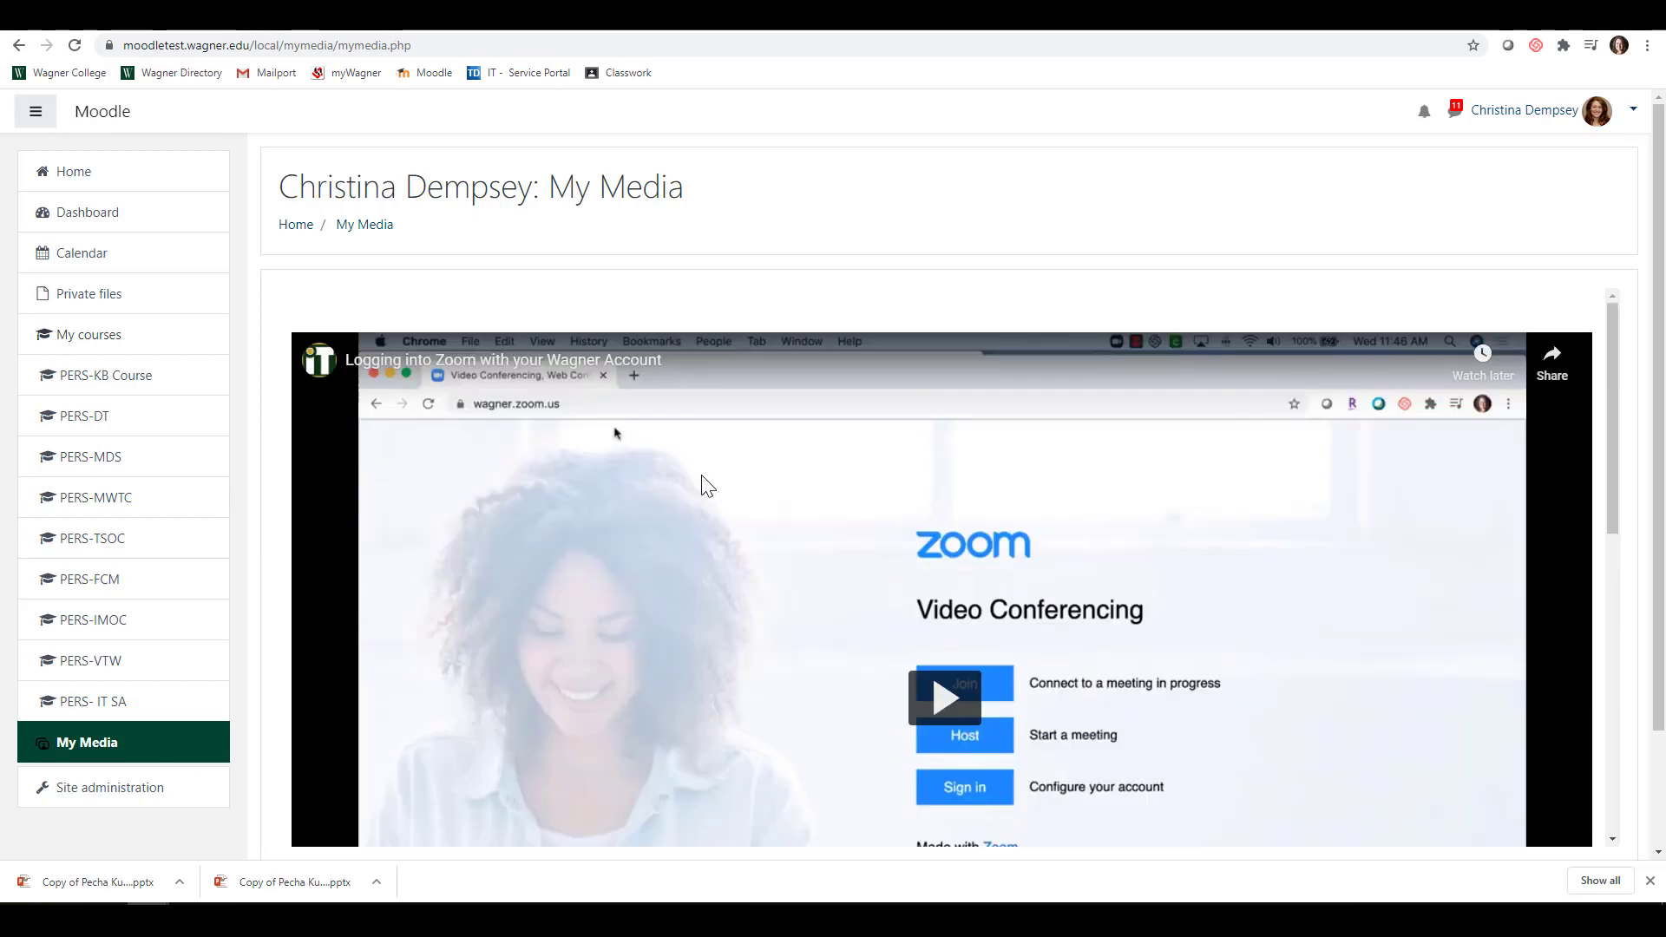